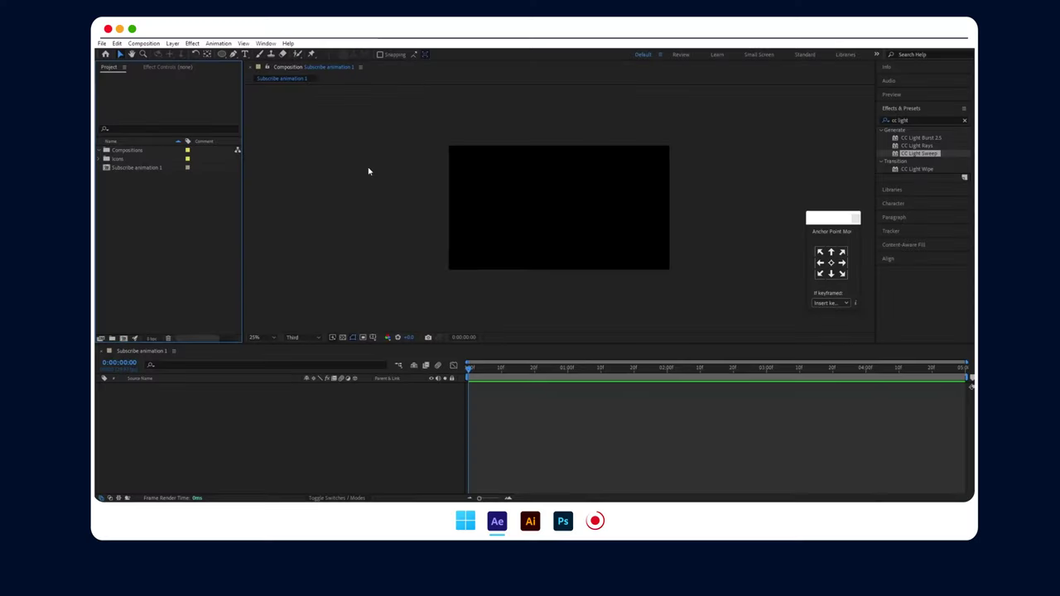
- Draw a rectangle in the middle of the composition and set its Roundness to 110
drag(221, 56, 261, 93)
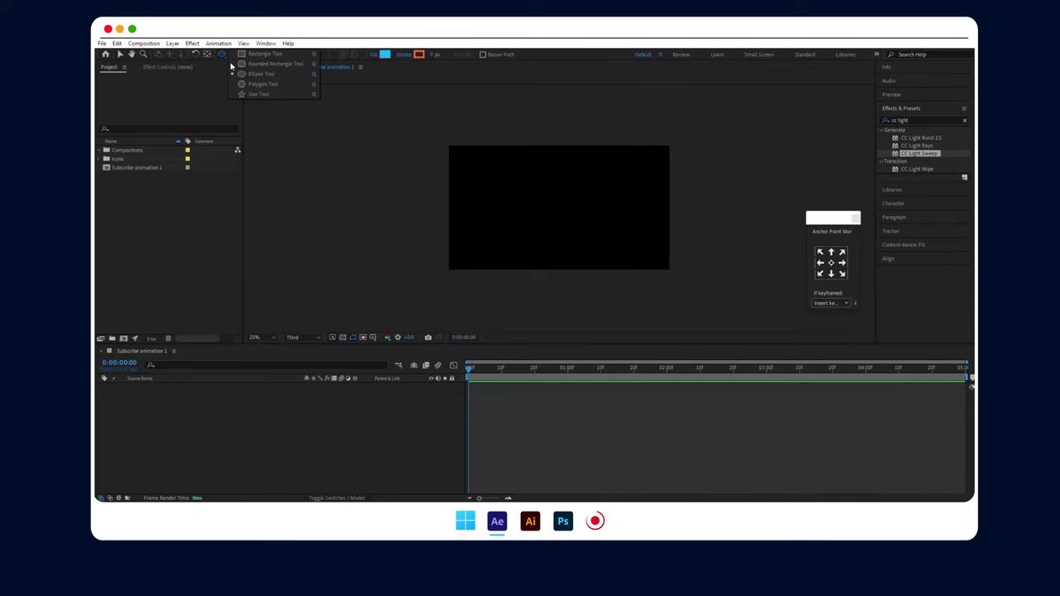
mouse_move(520, 201)
mouse_down()
mouse_move(611, 219)
mouse_move(601, 216)
mouse_up()
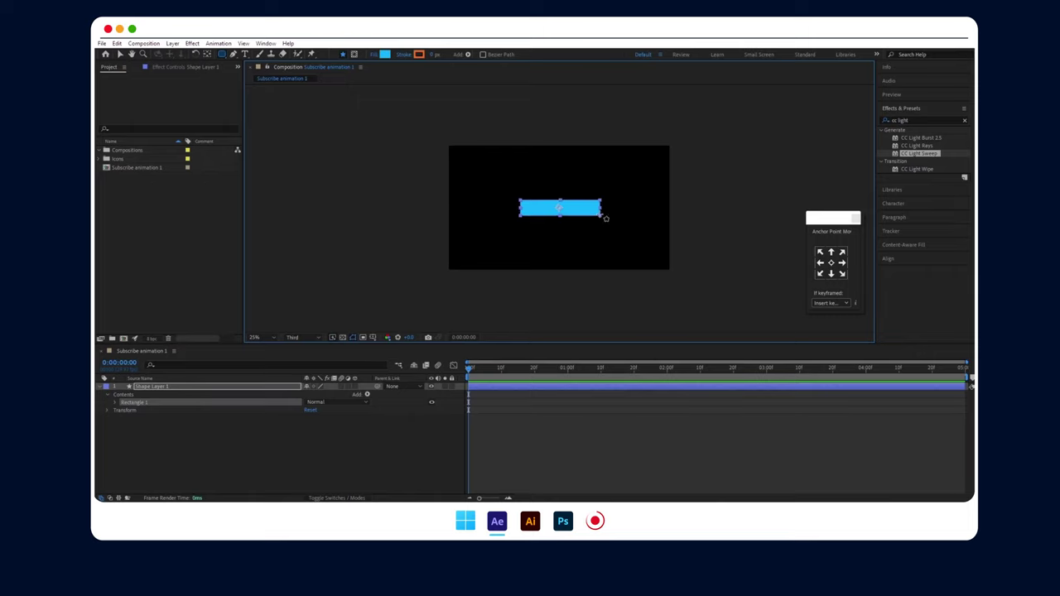
click(116, 404)
click(122, 411)
drag(308, 433, 344, 431)
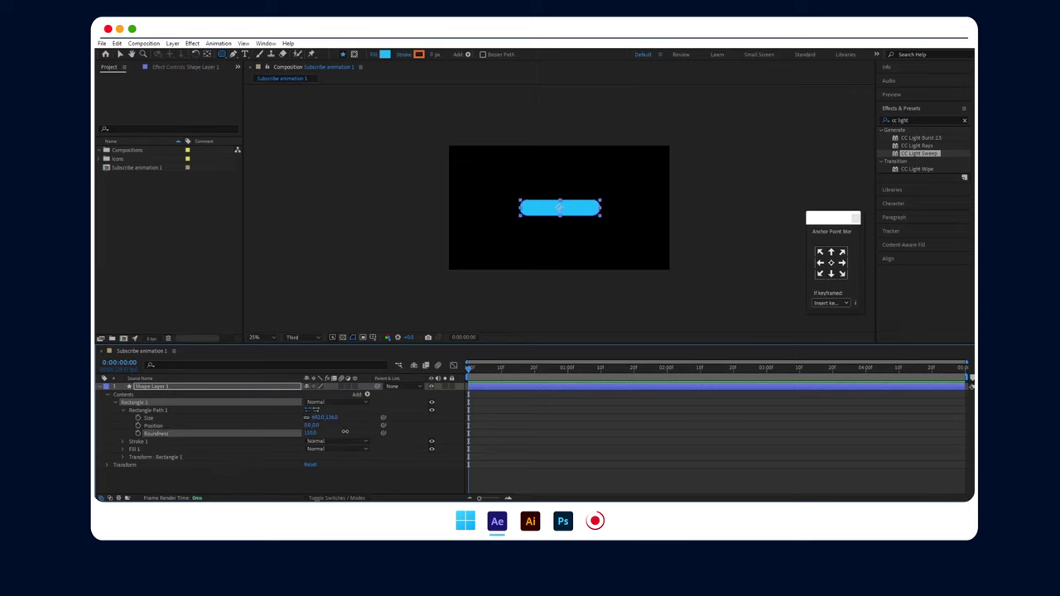
- Select the rounded rectangle and change its fill from blue to white
key(v)
click(553, 213)
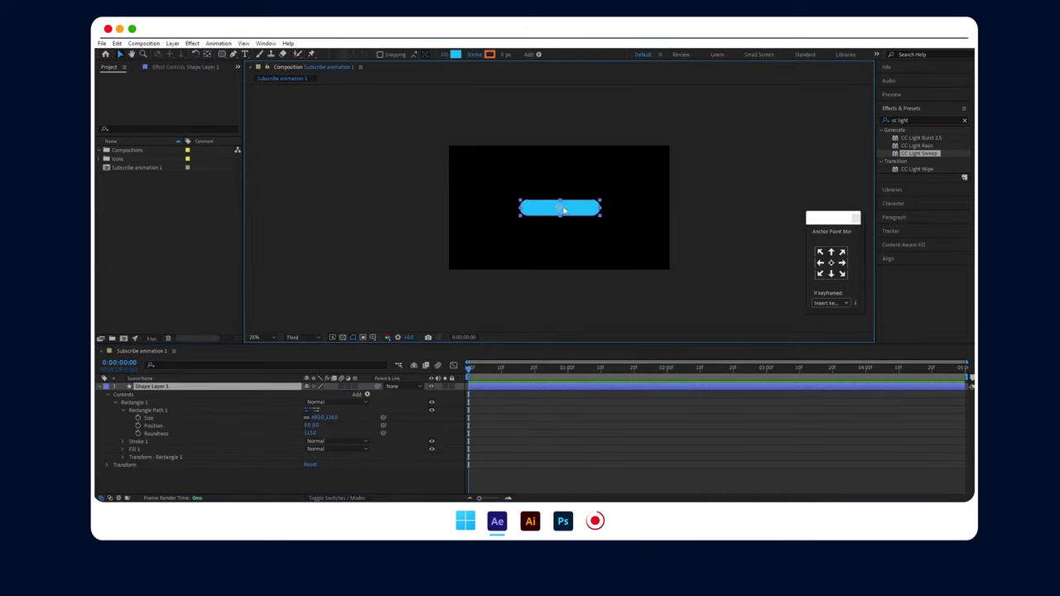
key(period)
key(comma)
click(624, 219)
click(559, 208)
key(period)
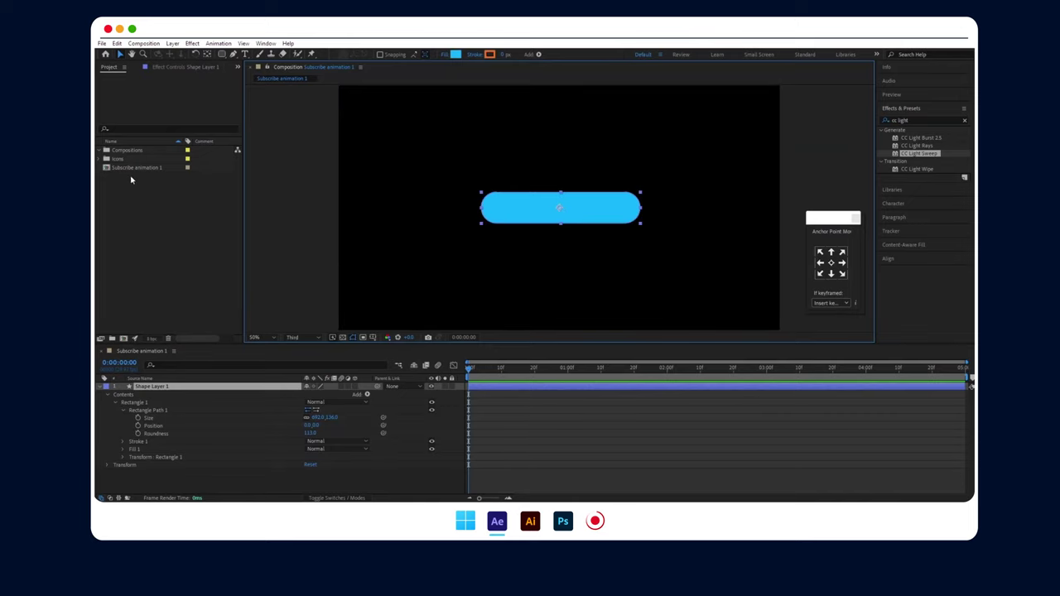
click(454, 54)
drag(464, 348, 421, 317)
click(650, 340)
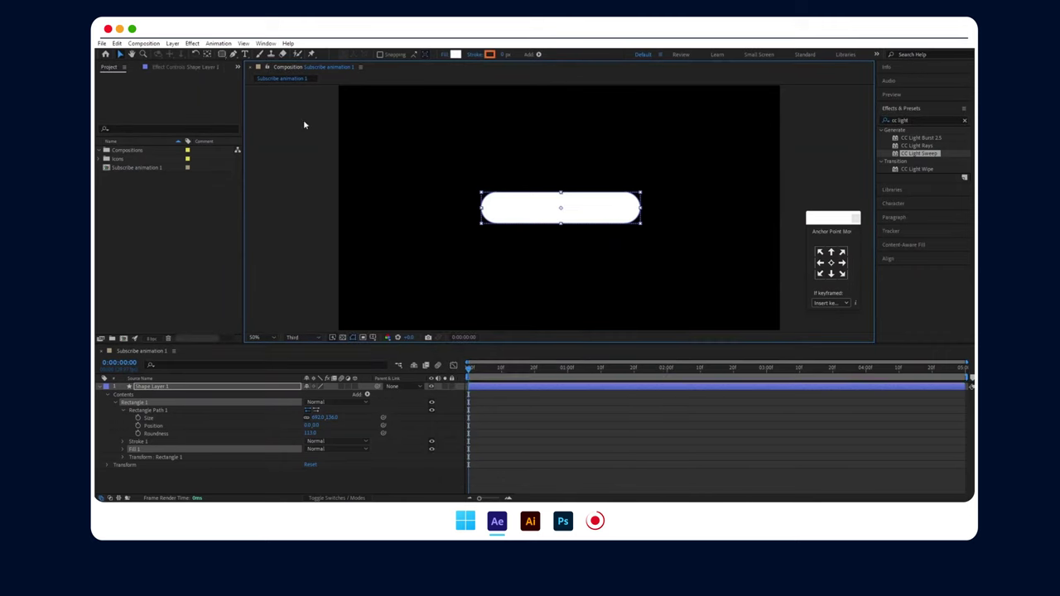
- Add a text layer reading SUBSCRIBE inside the button
click(244, 54)
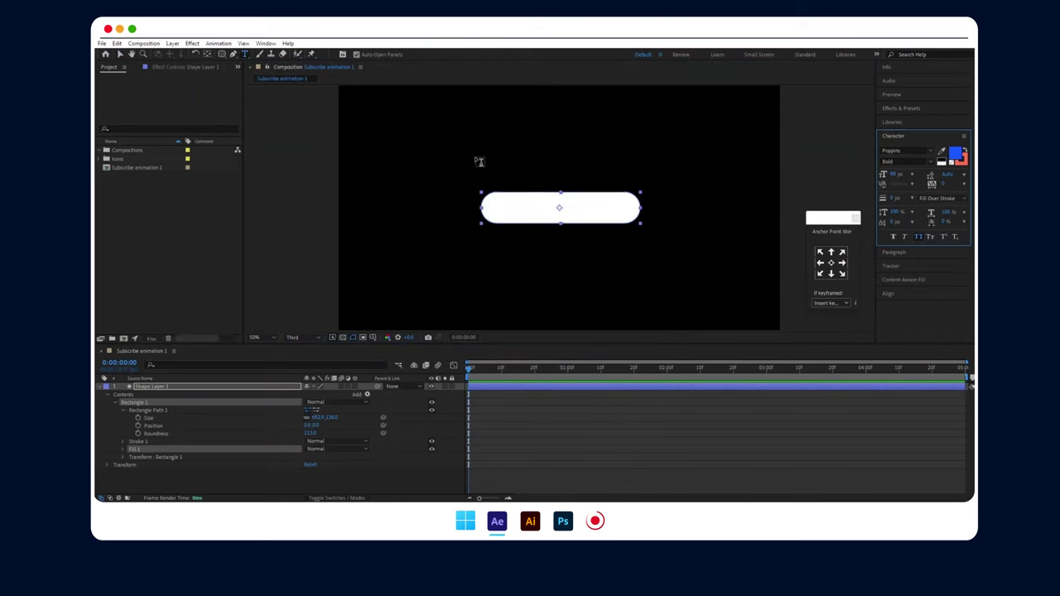
click(518, 209)
text(SUBS)
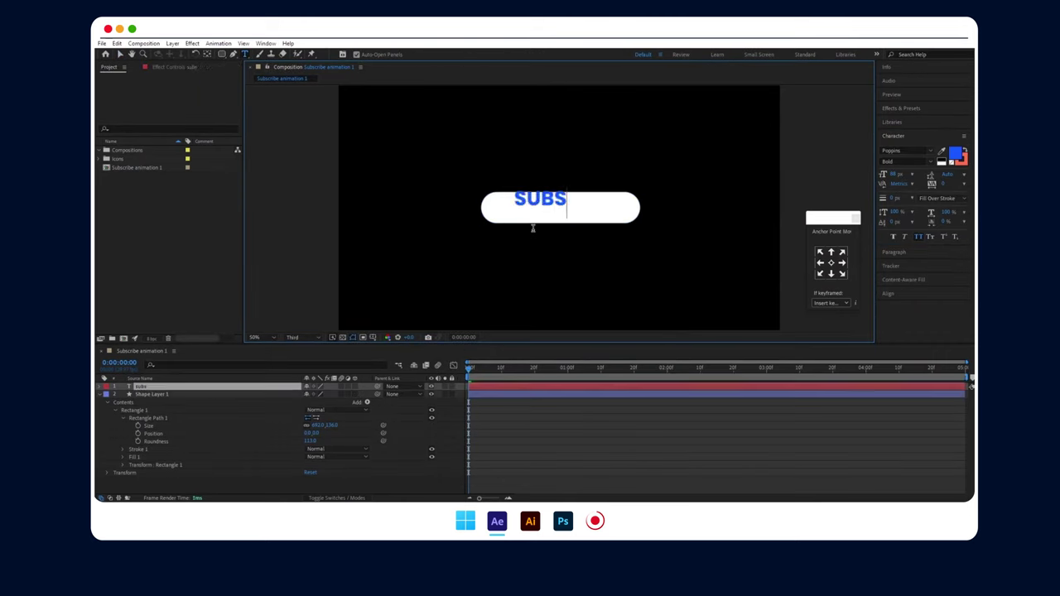
text(cribe)
- Colour all the SUBSCRIBE text pure red (FF0000)
key(ctrl+a)
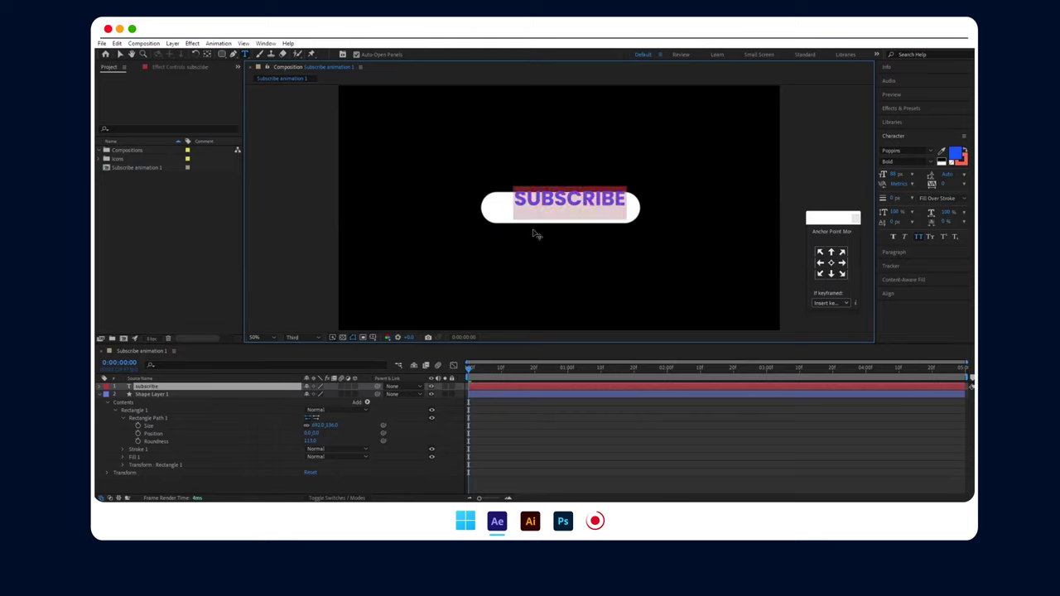
click(955, 155)
click(450, 340)
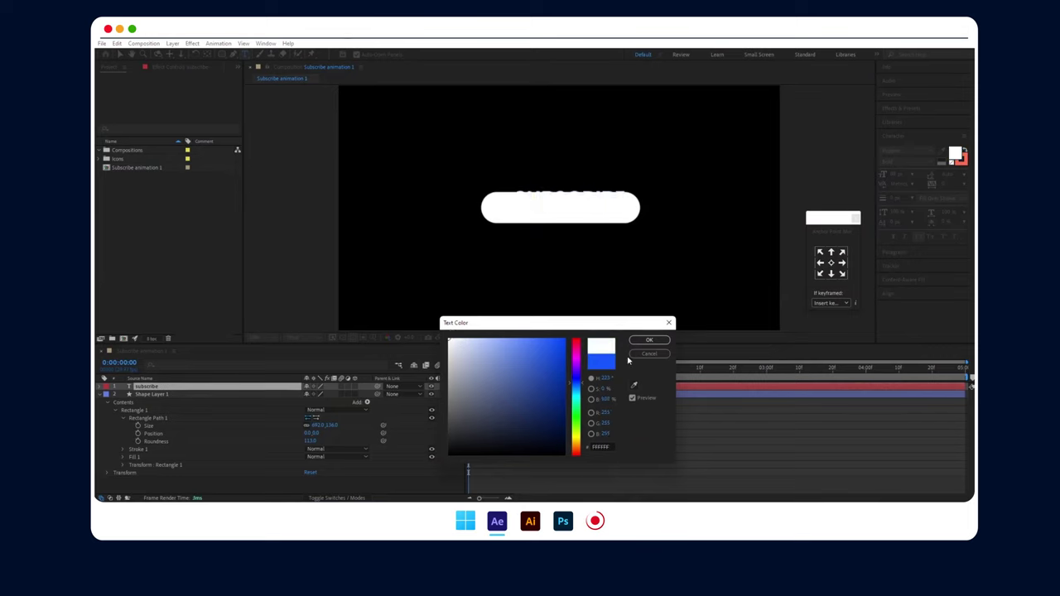
click(576, 341)
click(563, 339)
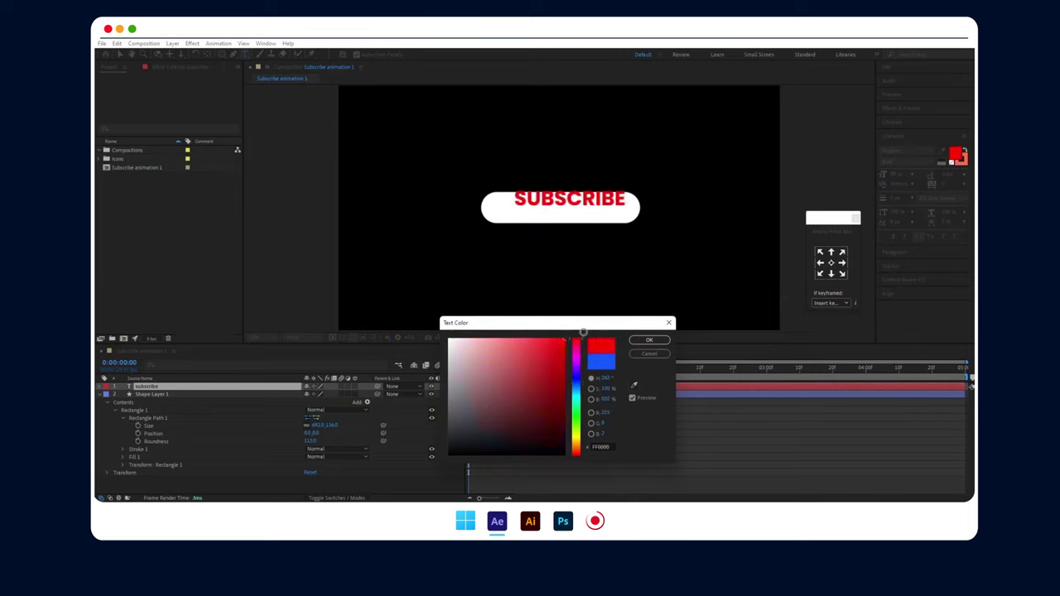
click(648, 340)
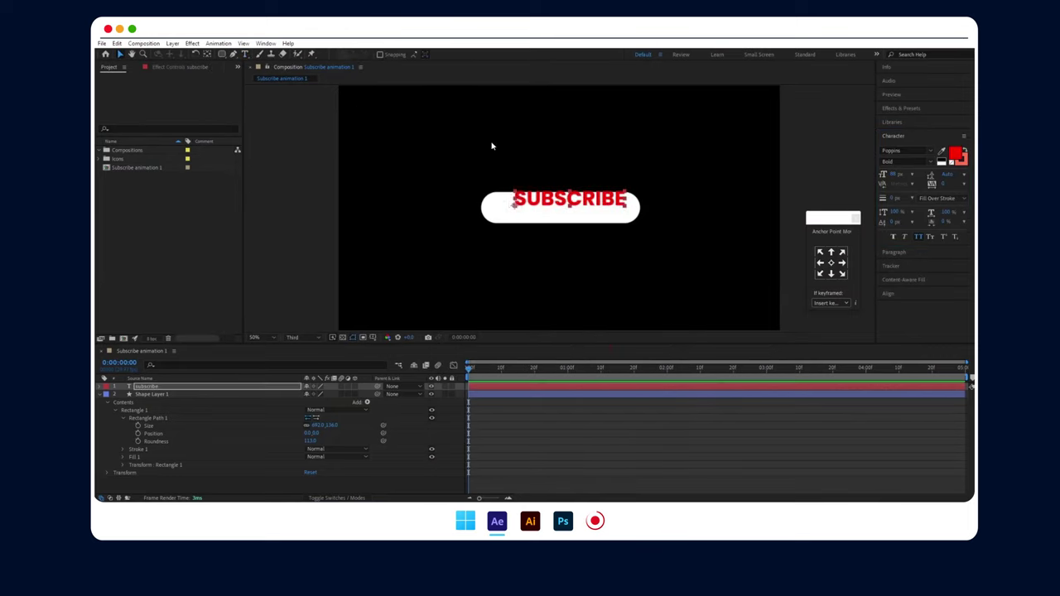
- Set the preview to full resolution and centre SUBSCRIBE vertically on the button
click(295, 337)
click(300, 358)
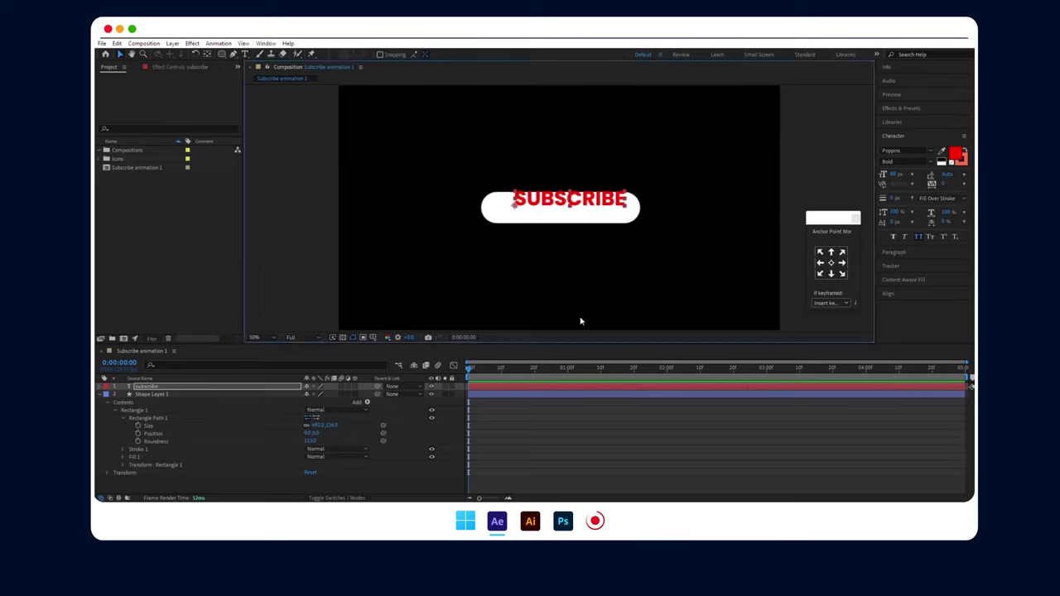
click(901, 292)
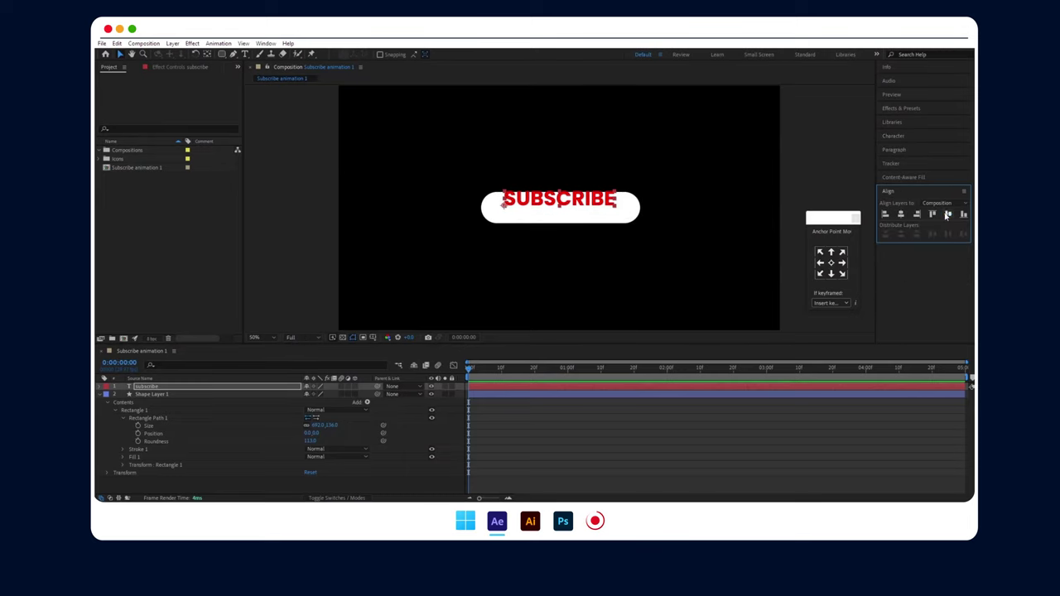
click(900, 215)
click(631, 213)
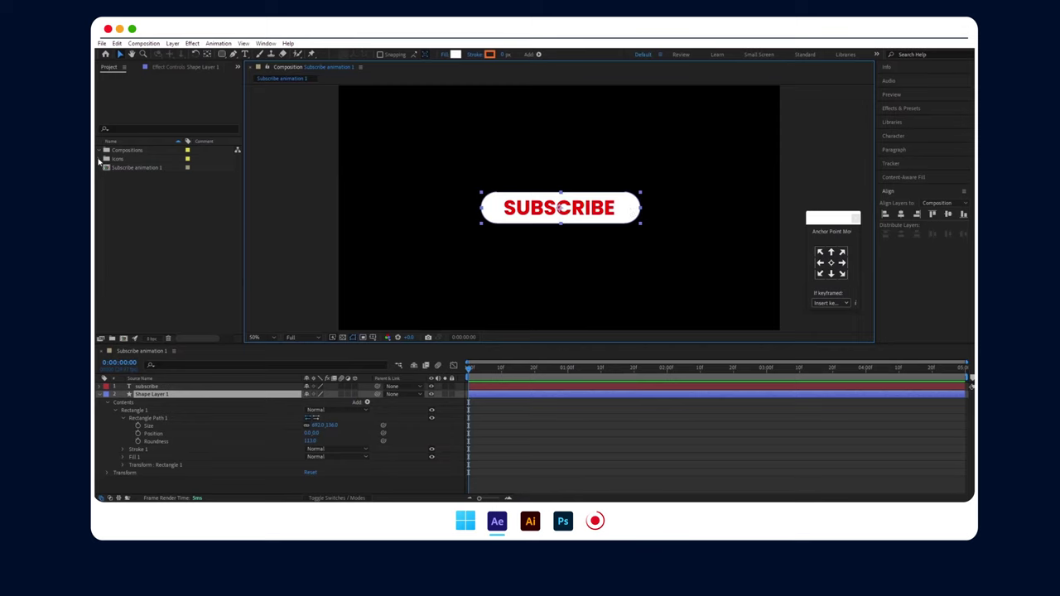
- Place the Asset-01.png hand icon in the comp and turn it red with Fill
click(100, 159)
click(128, 169)
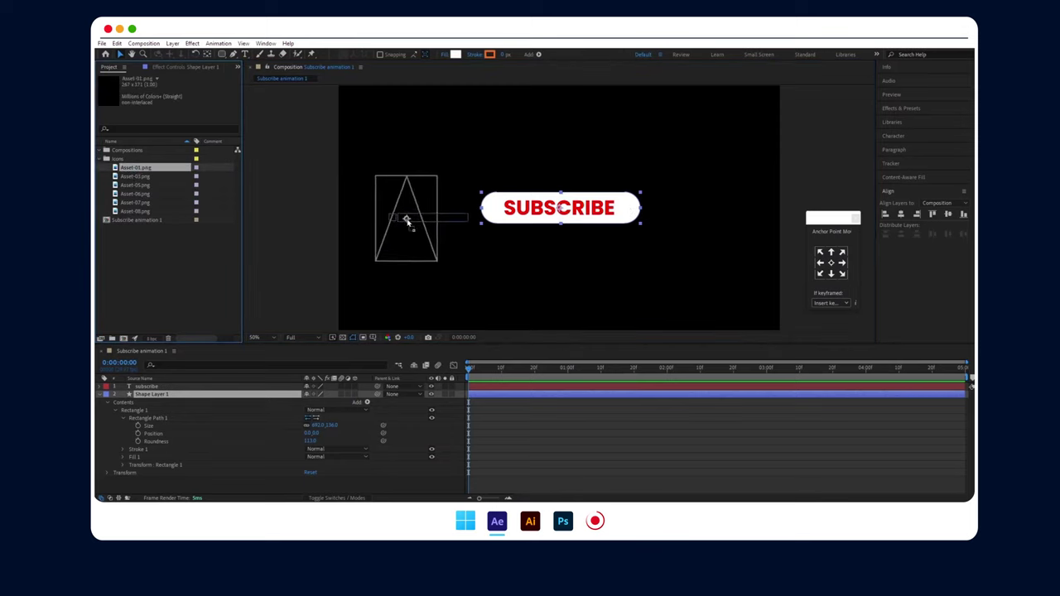
drag(130, 171, 406, 220)
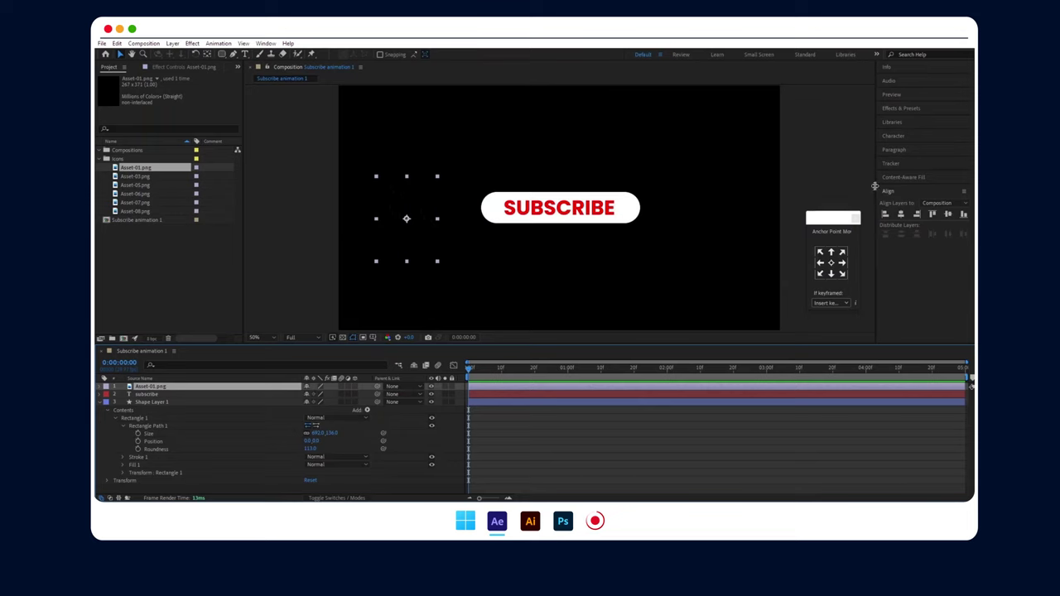
click(905, 108)
click(919, 120)
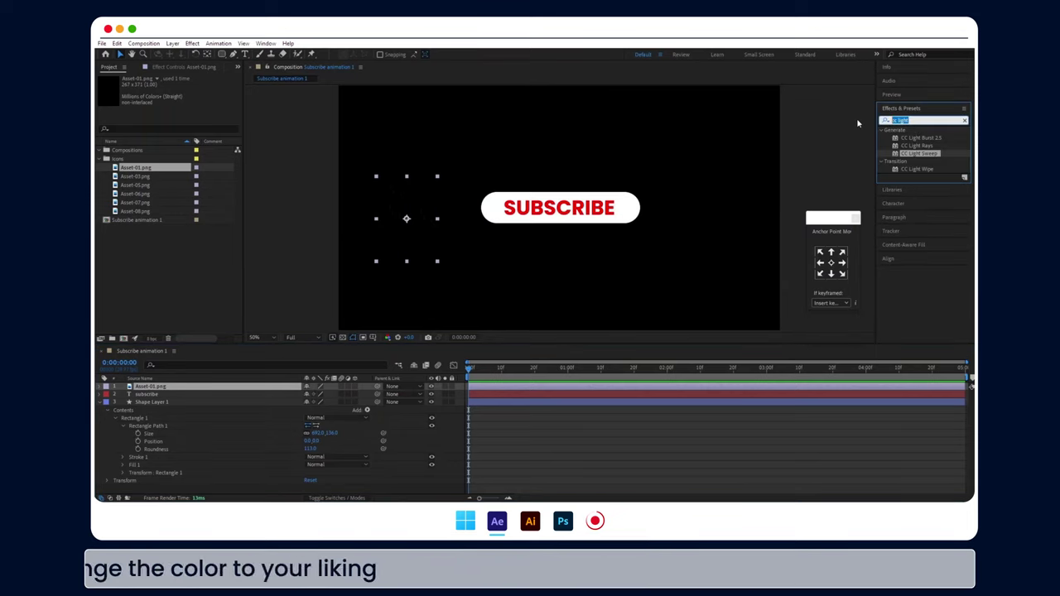
text(fill)
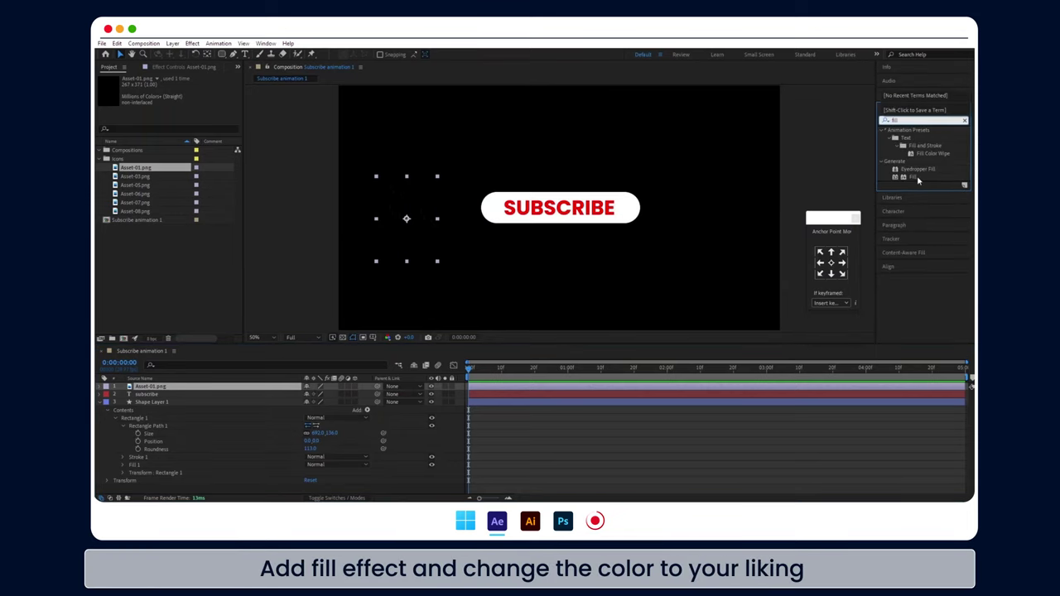
drag(918, 181, 417, 230)
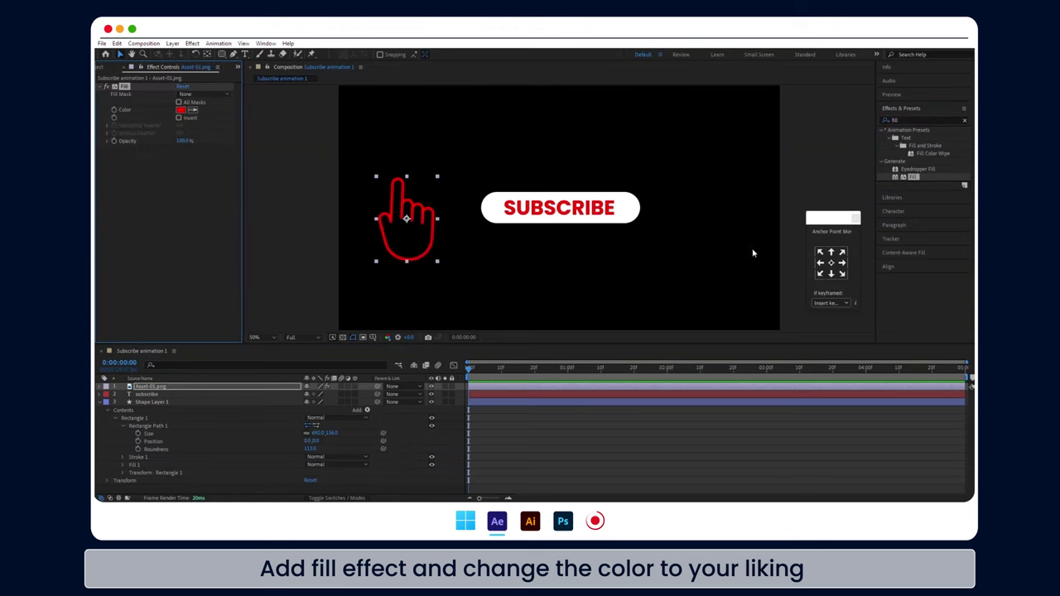
- Scale the hand to about 28%, move it left of the button, and add Asset-03.png
key(s)
drag(315, 393, 279, 392)
key(period)
key(period)
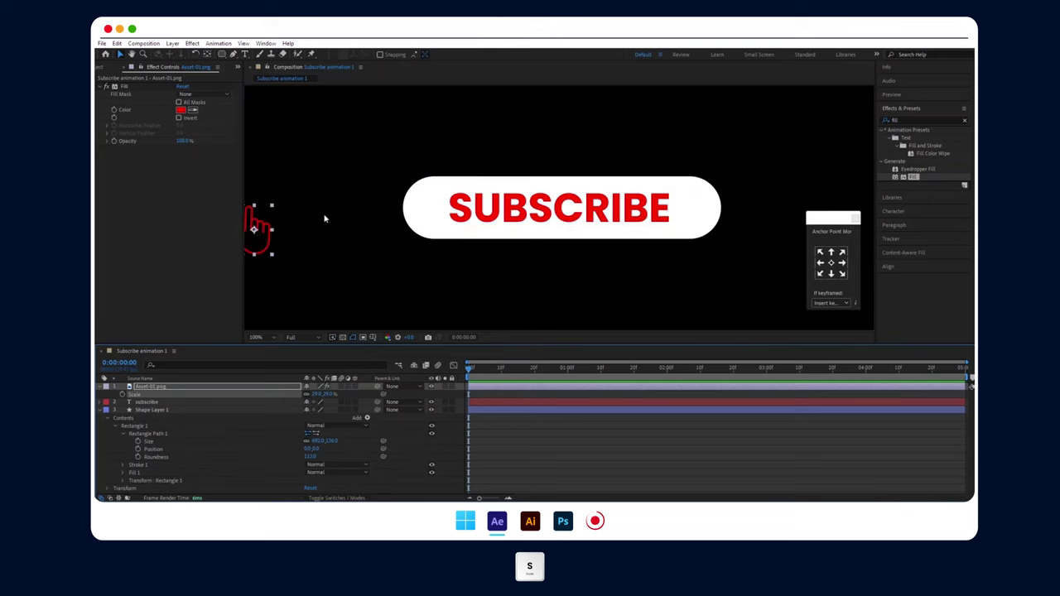
drag(260, 231, 362, 221)
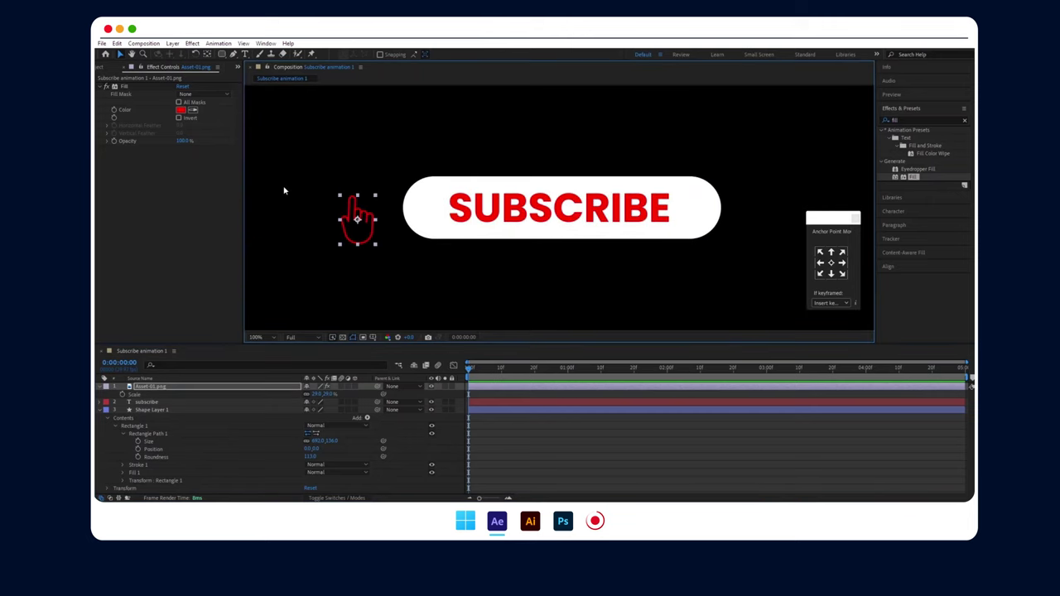
click(100, 67)
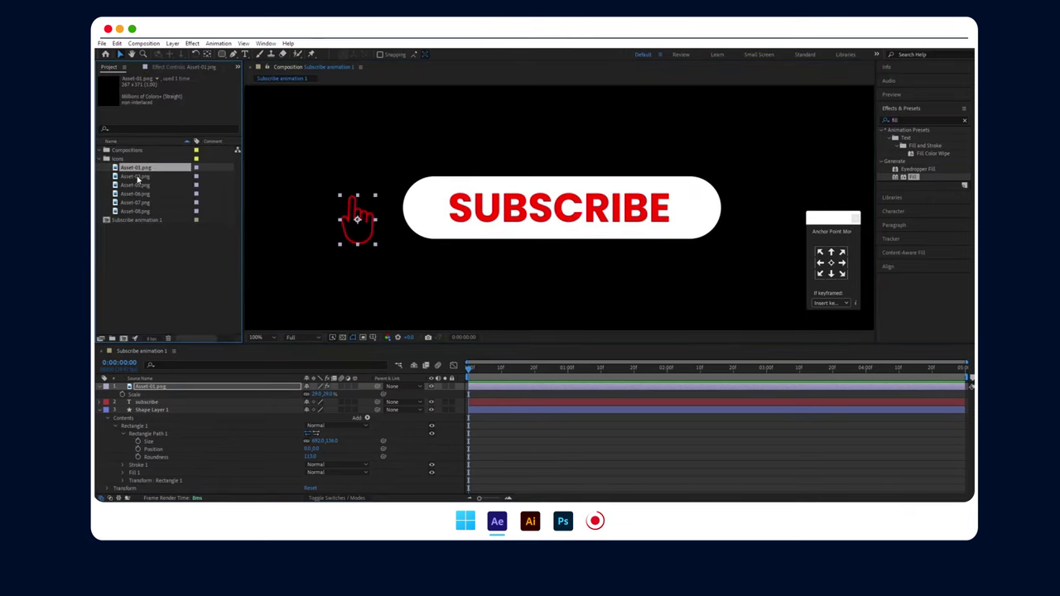
drag(138, 179, 442, 204)
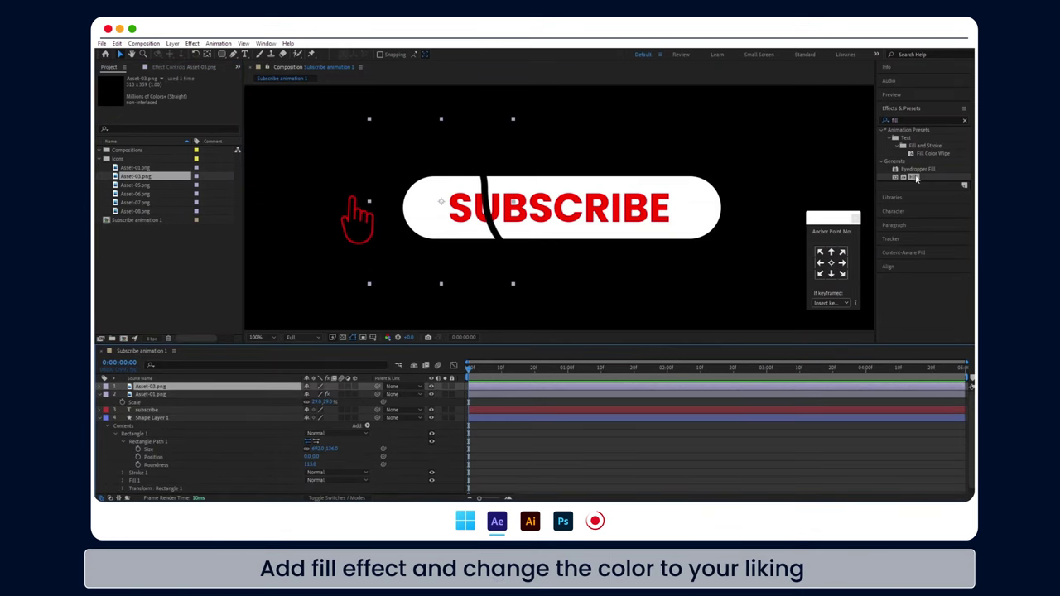
- Turn the Asset-03.png bell red with Fill, shrink it, and move it right of the button
drag(913, 177, 466, 194)
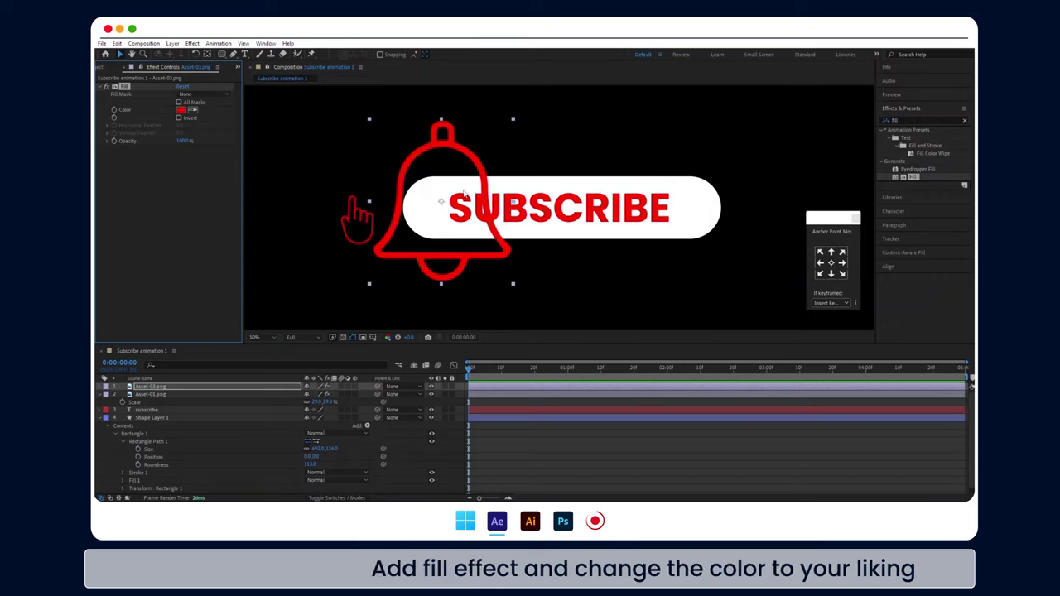
key(comma)
key(s)
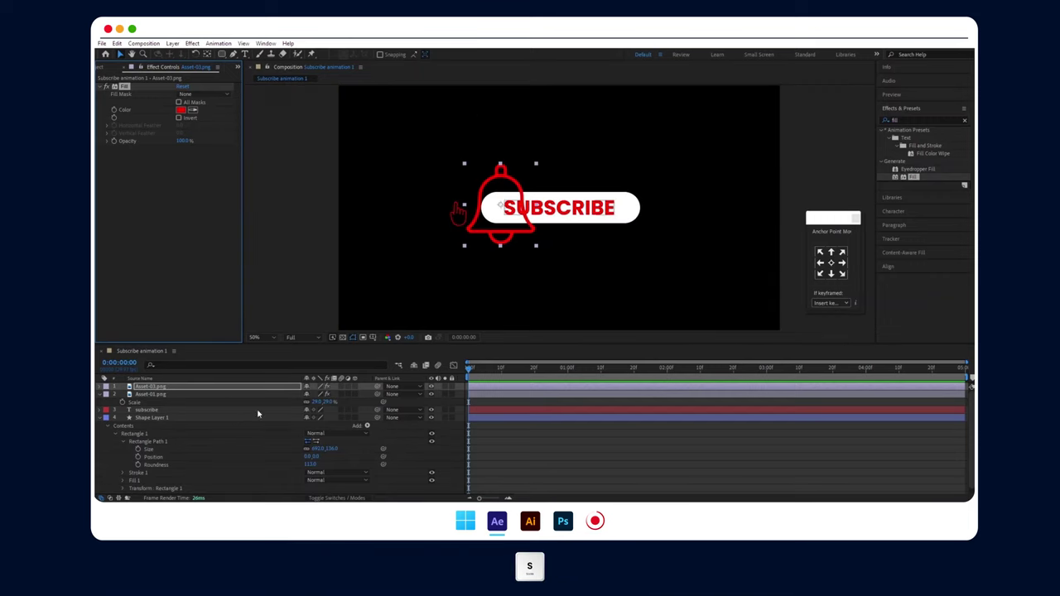
drag(319, 396, 282, 394)
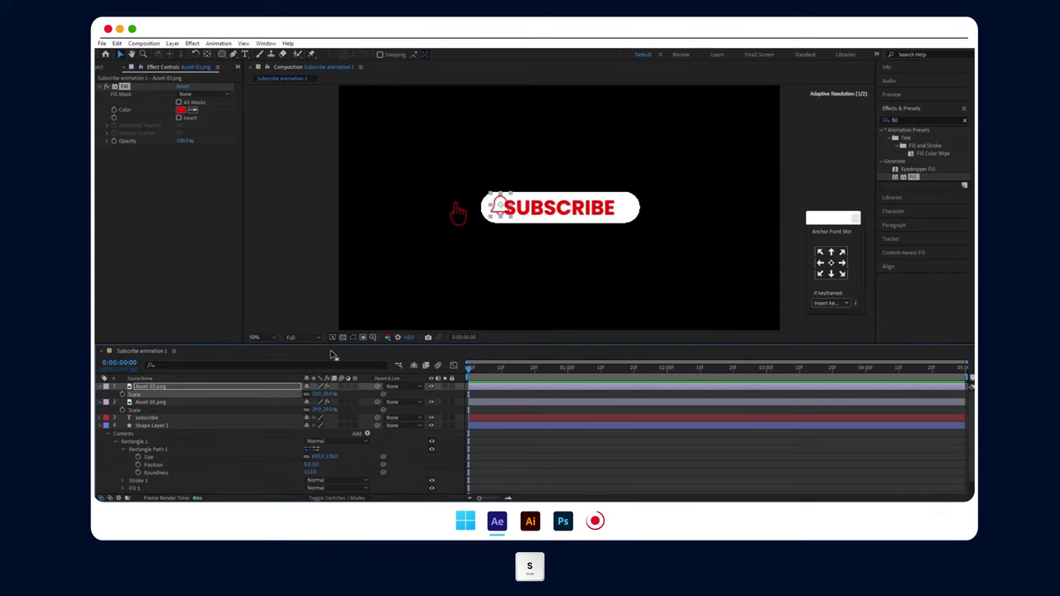
key(period)
drag(451, 192, 766, 193)
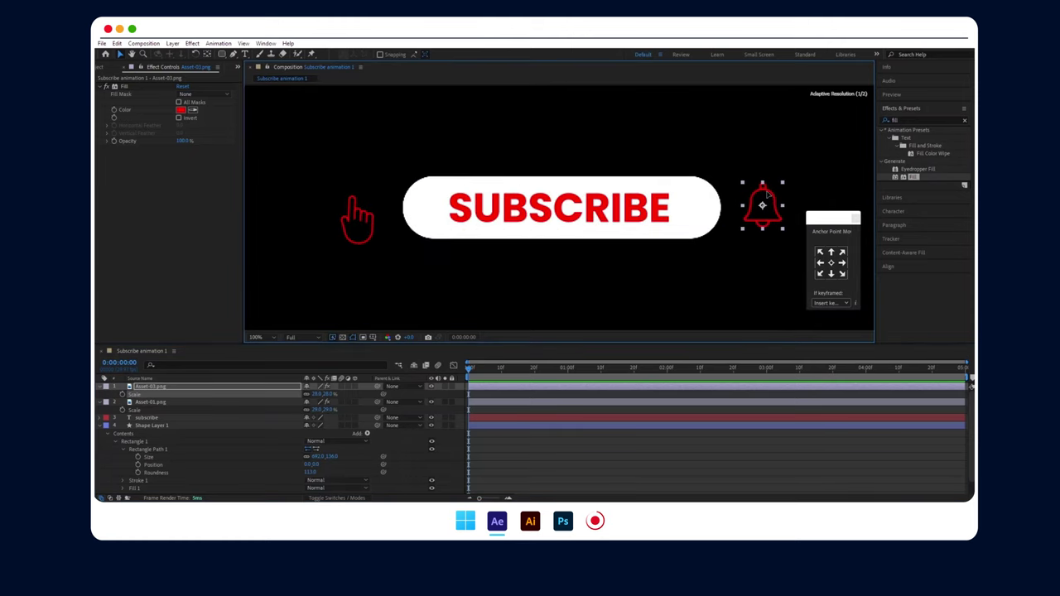
key(comma)
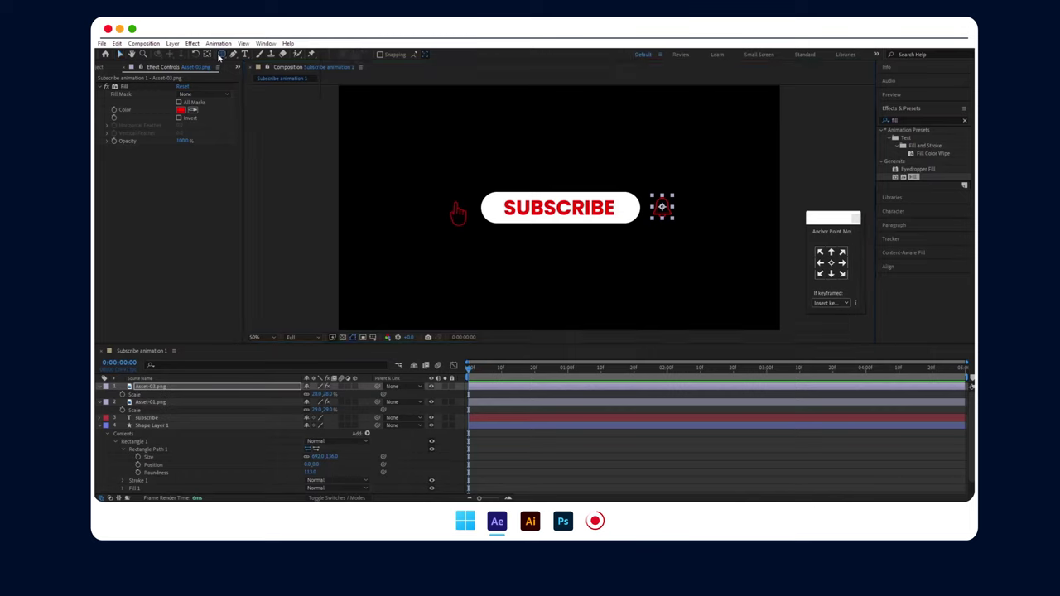
drag(221, 56, 265, 74)
- Collapse the layer properties and draw a white circle over the bell
click(100, 402)
click(101, 386)
click(100, 409)
click(117, 436)
drag(650, 193, 680, 221)
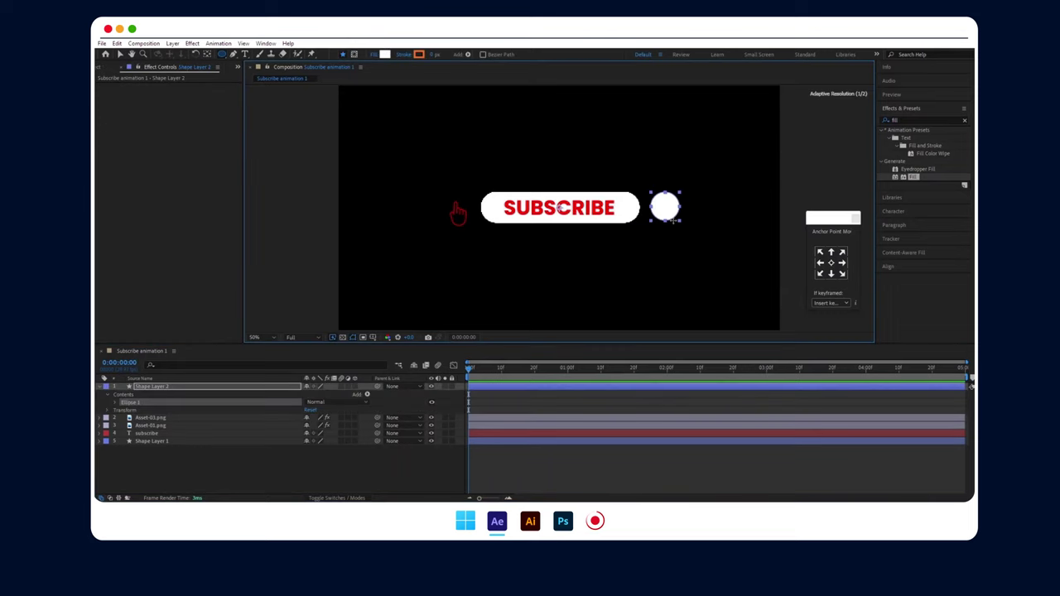
- Send the white circle beneath the bell, nudge it left, and check the bell's Scale
click(119, 54)
click(928, 265)
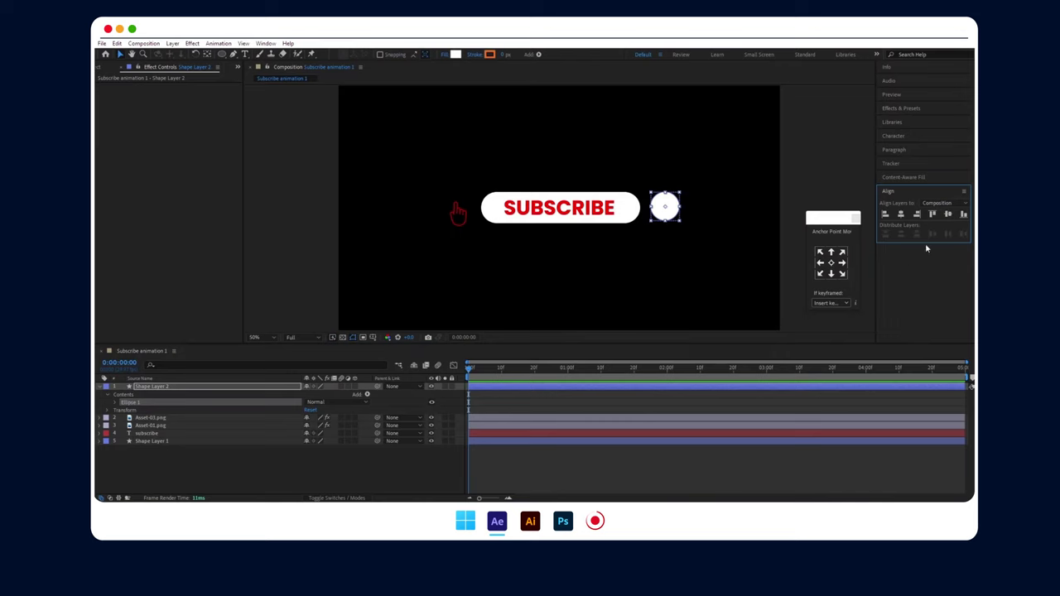
key(ctrl+bracketleft)
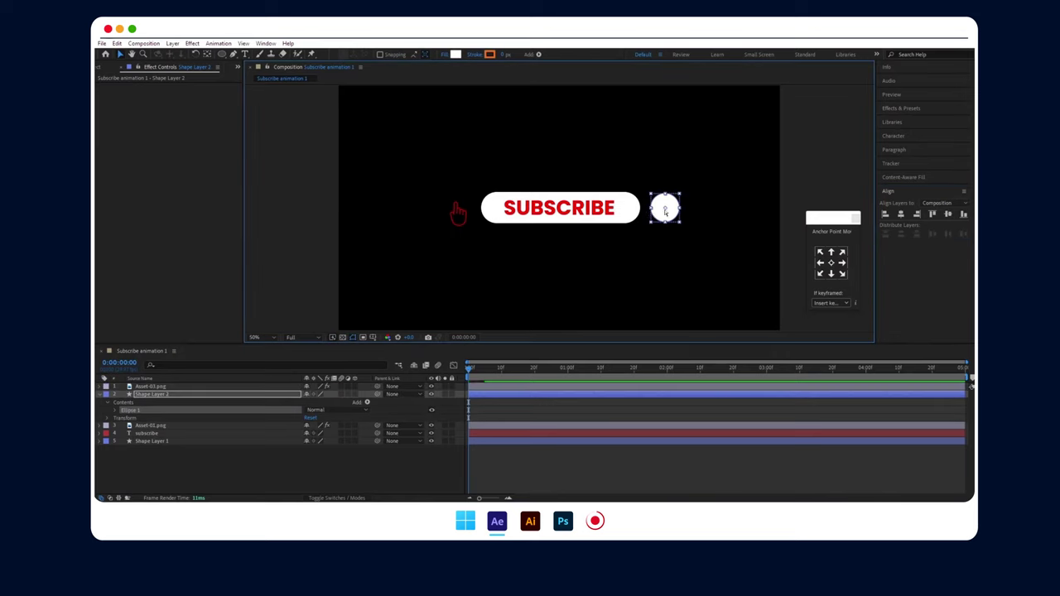
key(slash)
key(Left)
key(Left)
key(Left)
key(Left)
click(173, 388)
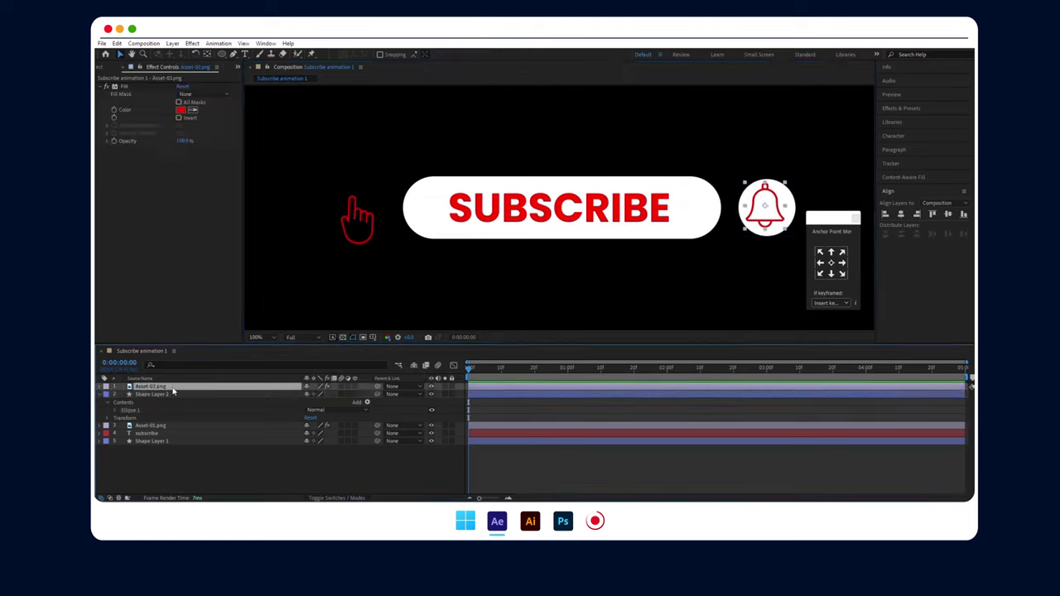
key(s)
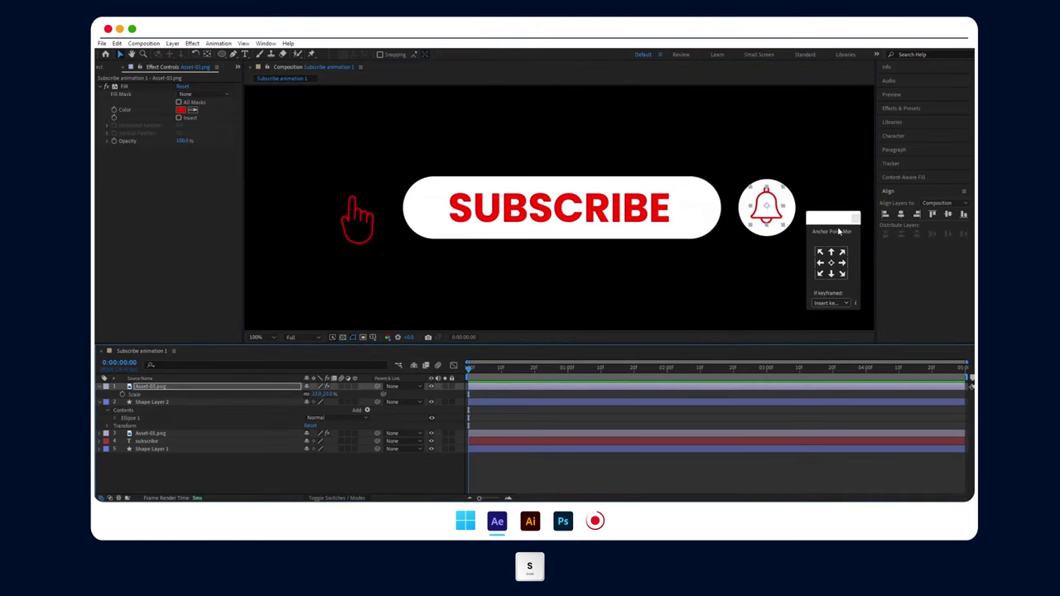
- Zoom back to 50% and select each layer in turn, ending on Shape Layer 1
key(comma)
click(804, 174)
click(331, 281)
click(101, 386)
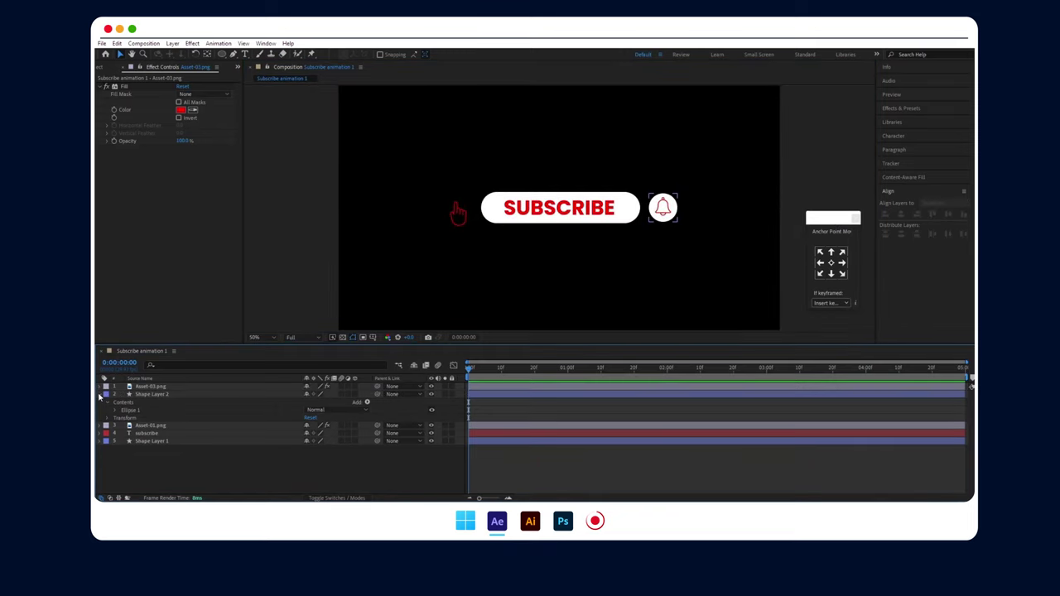
click(101, 394)
click(147, 396)
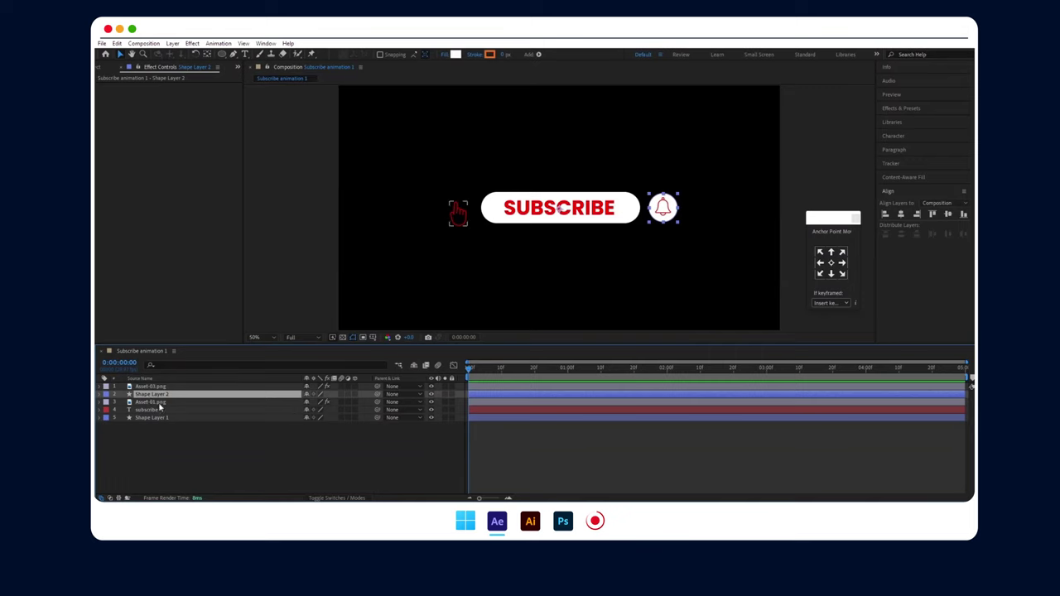
click(160, 410)
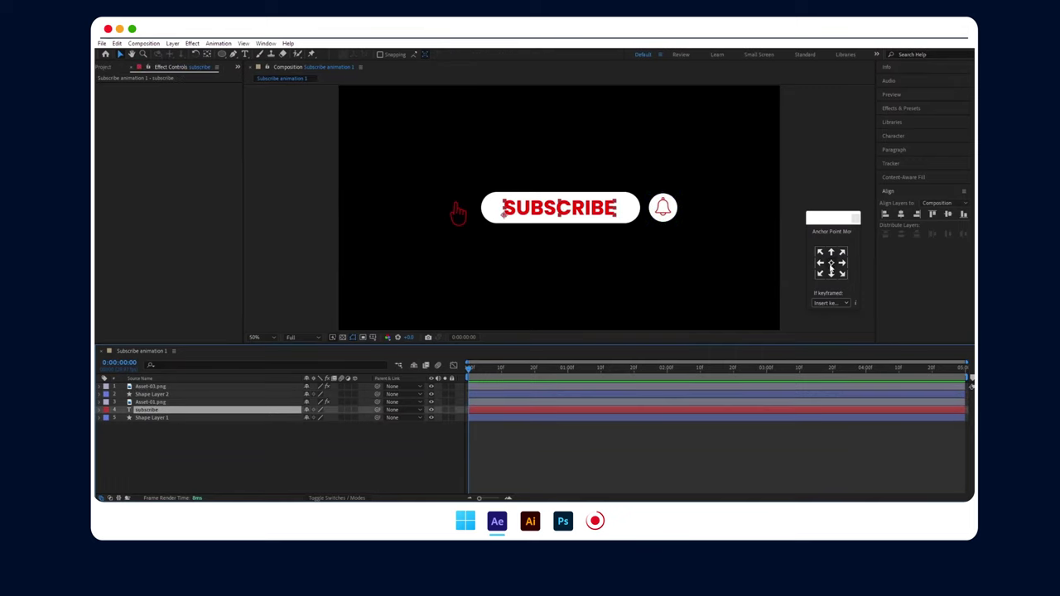
click(668, 211)
click(671, 224)
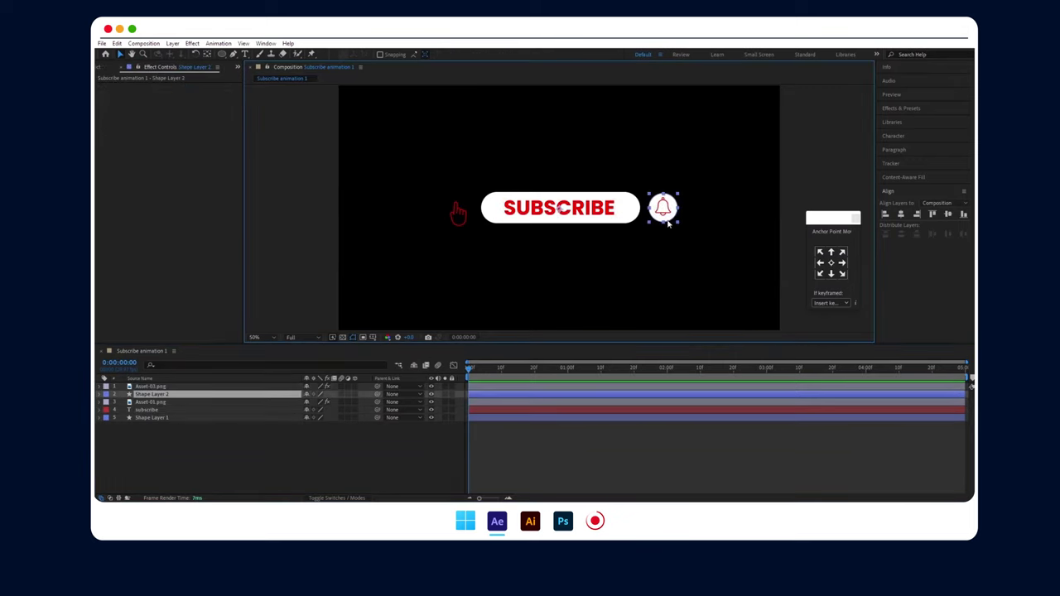
click(464, 218)
key(Return)
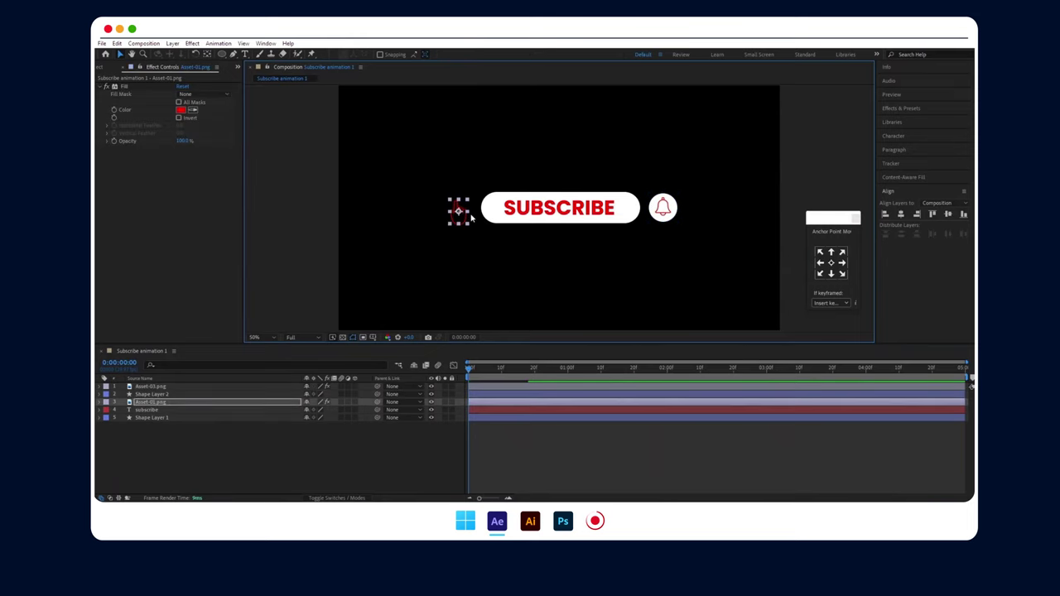
click(147, 410)
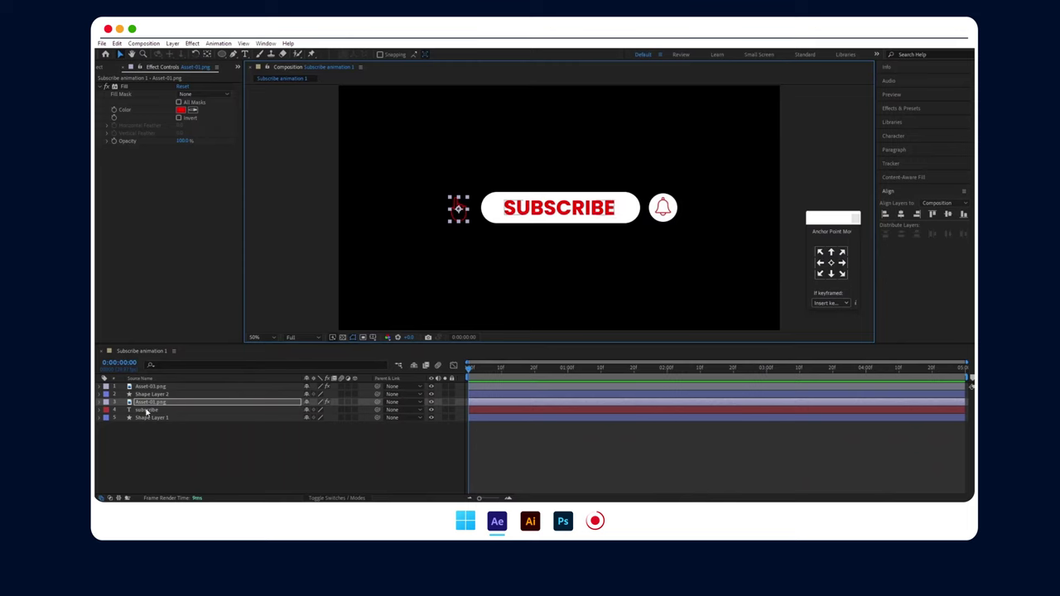
click(151, 418)
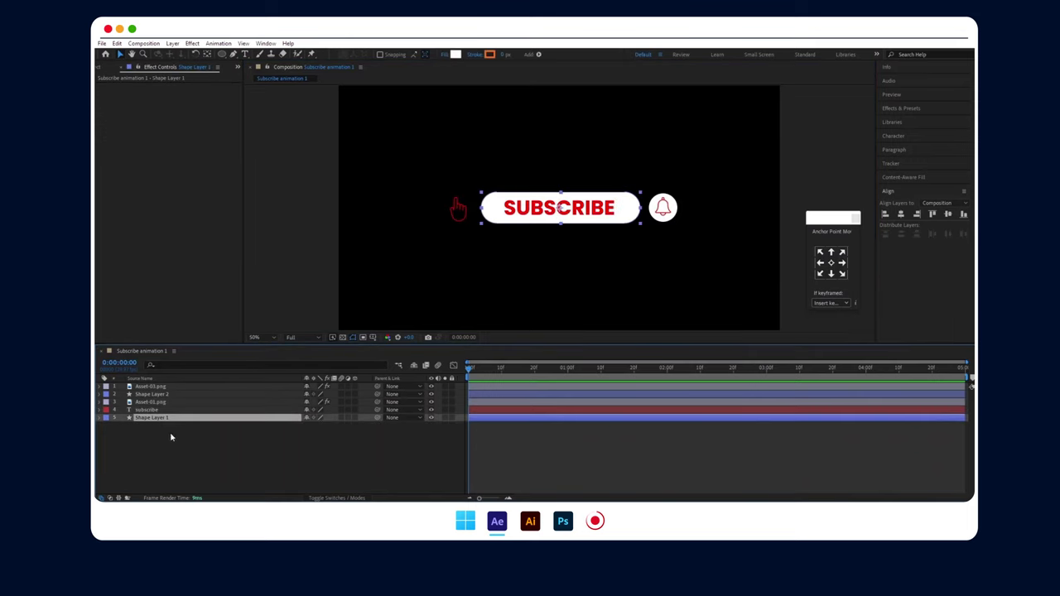
- Duplicate the button shape layer and rename the copy Mask
key(ctrl+d)
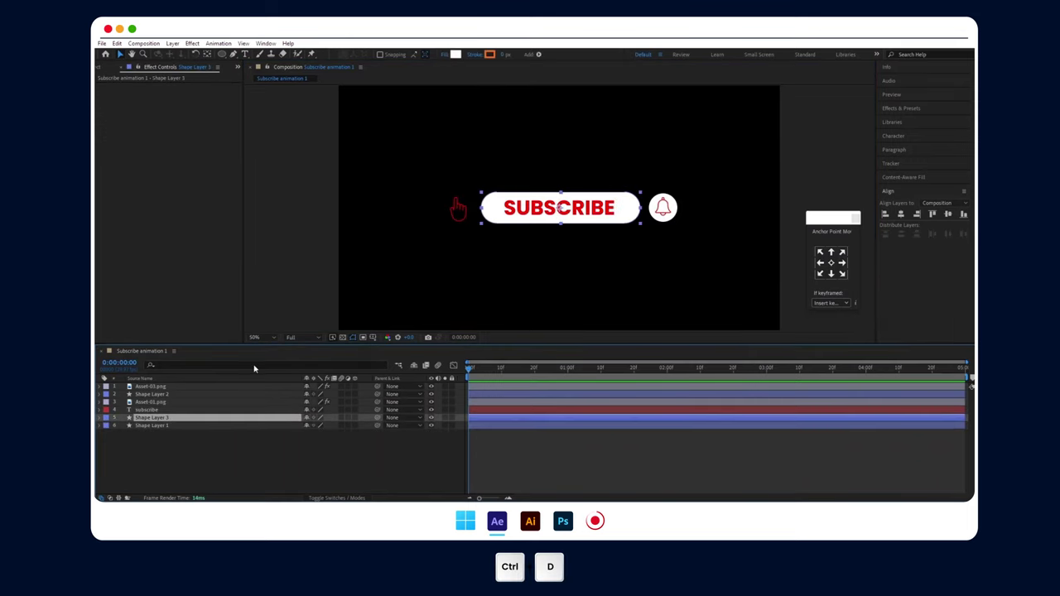
right_click(168, 421)
click(214, 412)
text(Mask)
key(Return)
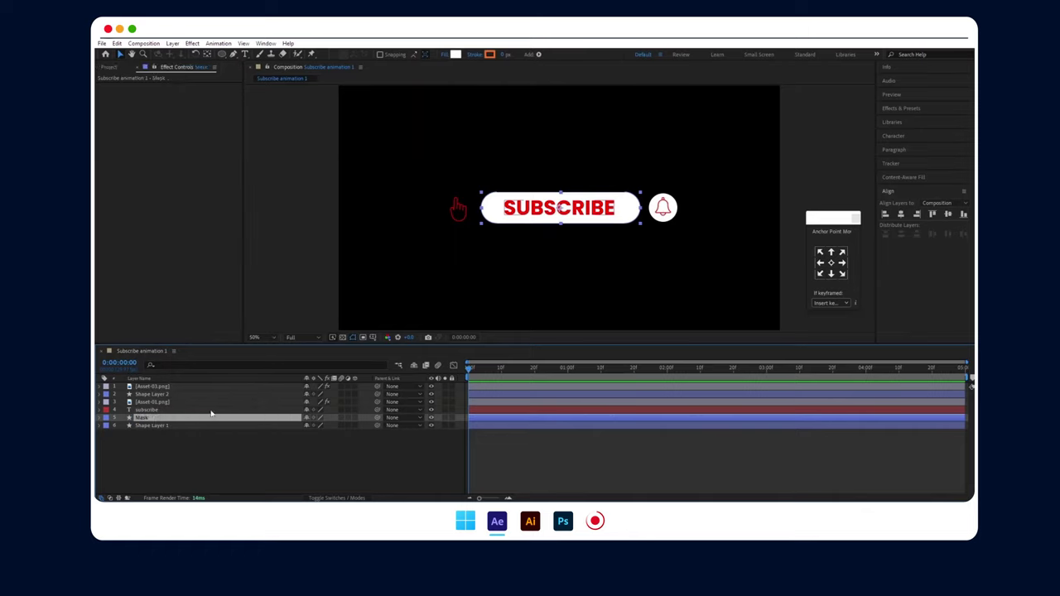
click(174, 426)
click(168, 421)
- Duplicate the button shape again, move it above Mask, and fill it red
click(168, 425)
key(ctrl+d)
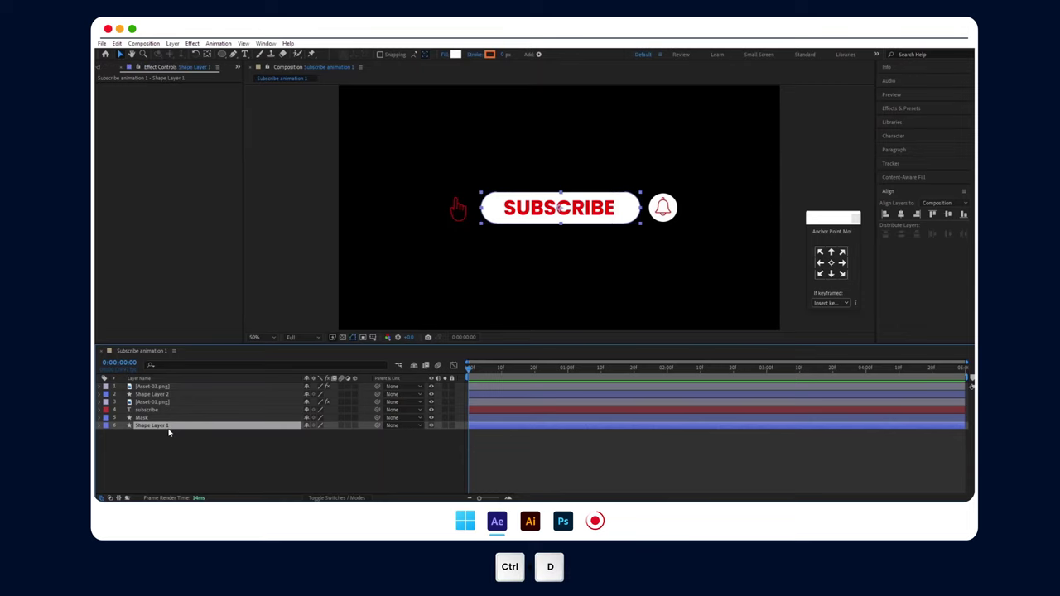
drag(172, 429, 173, 418)
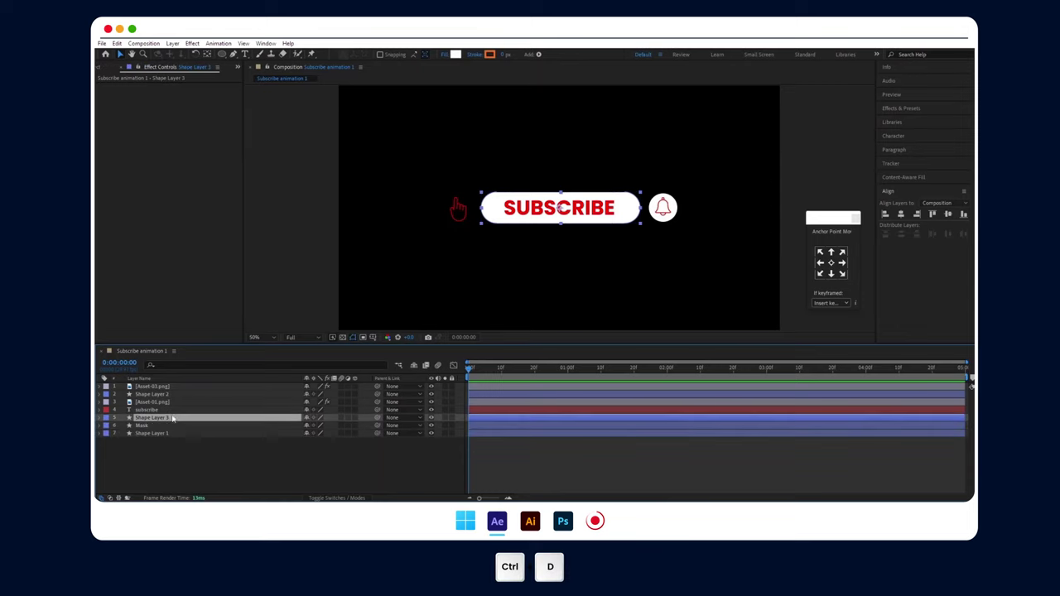
click(455, 55)
click(536, 351)
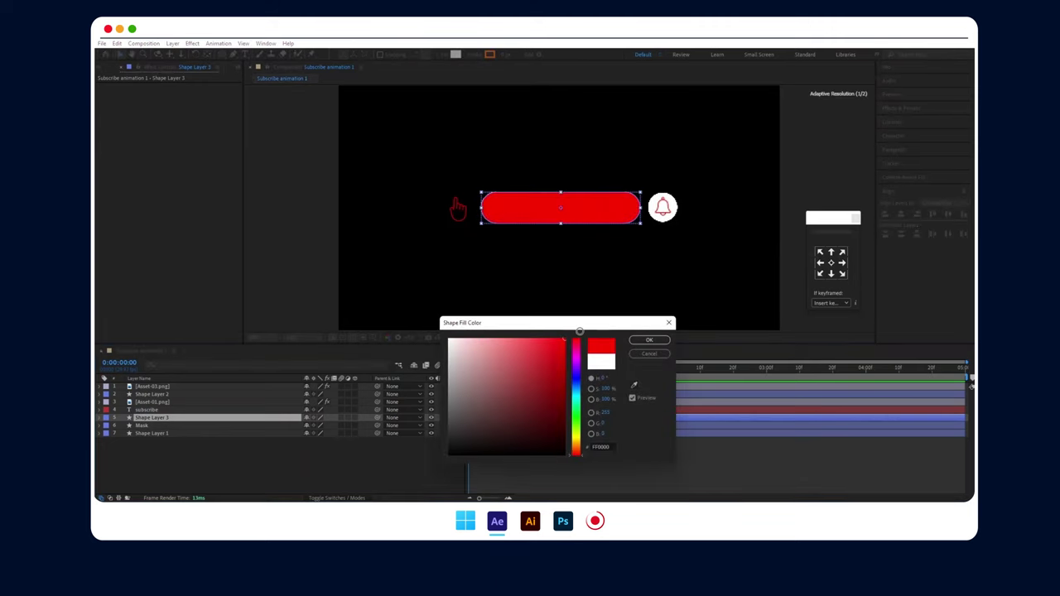
click(634, 341)
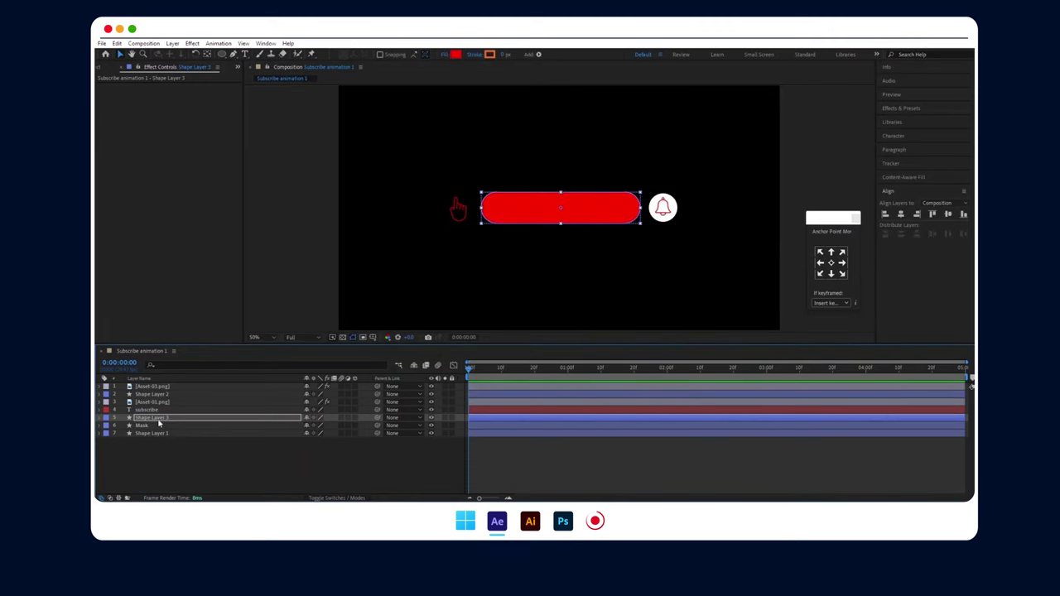
- Duplicate the red pill, go to 0:00:02:00, and show Position for Shape Layers 3 and 4
key(ctrl+d)
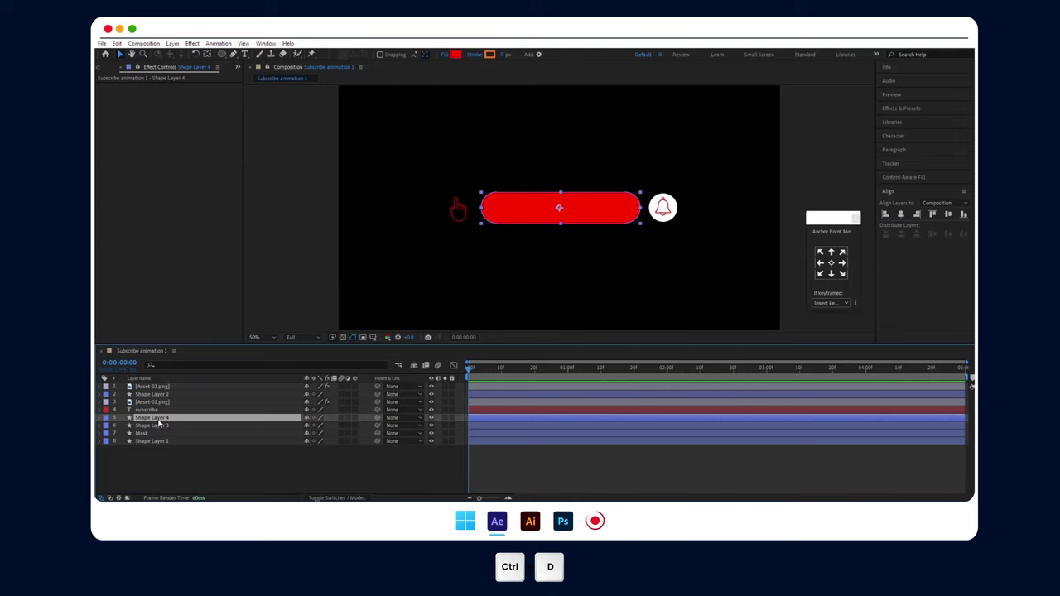
click(160, 426)
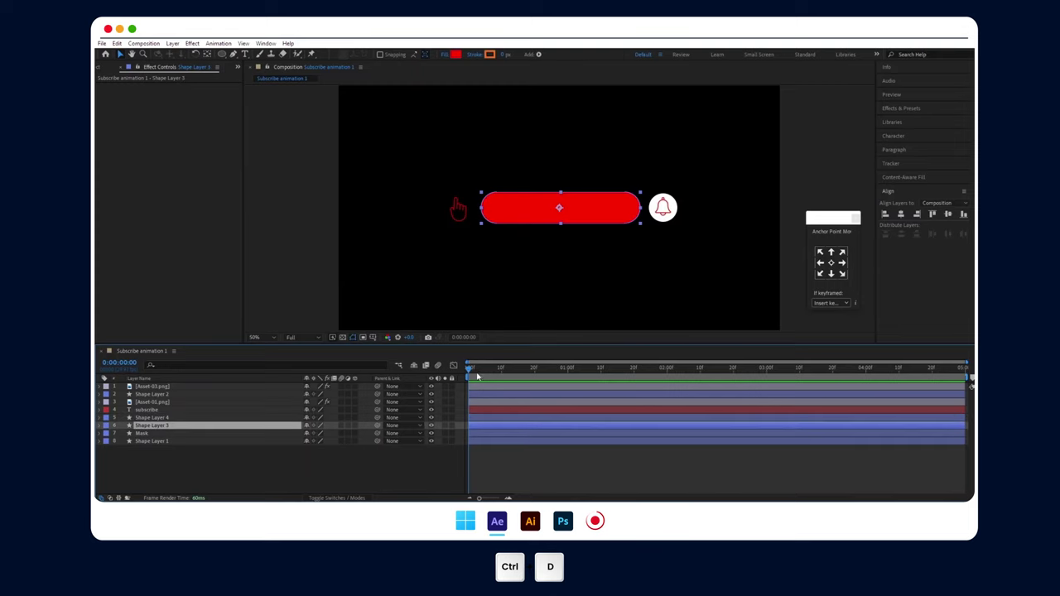
drag(477, 377, 668, 371)
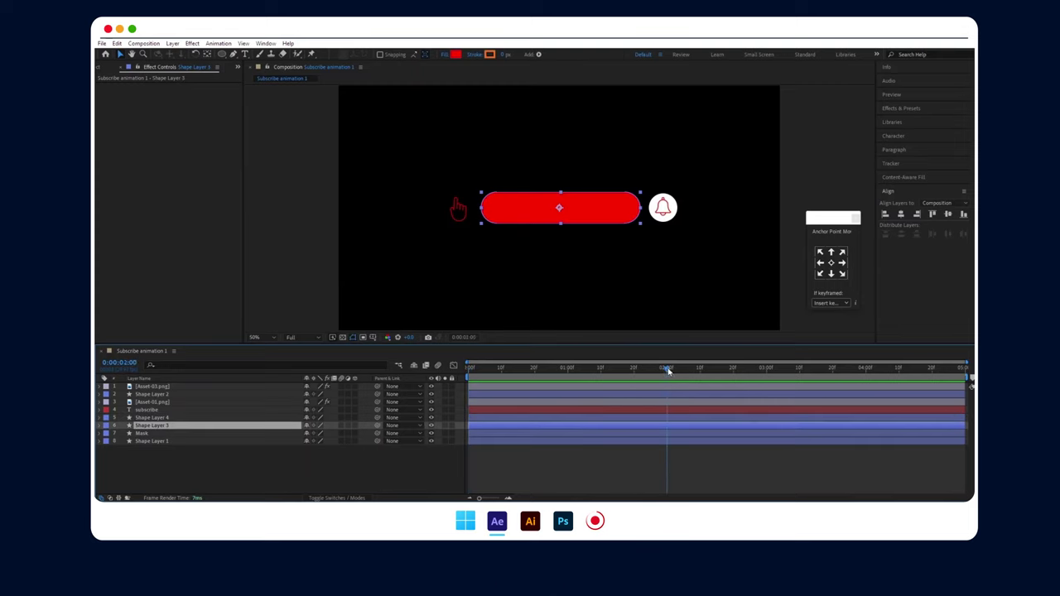
key(p)
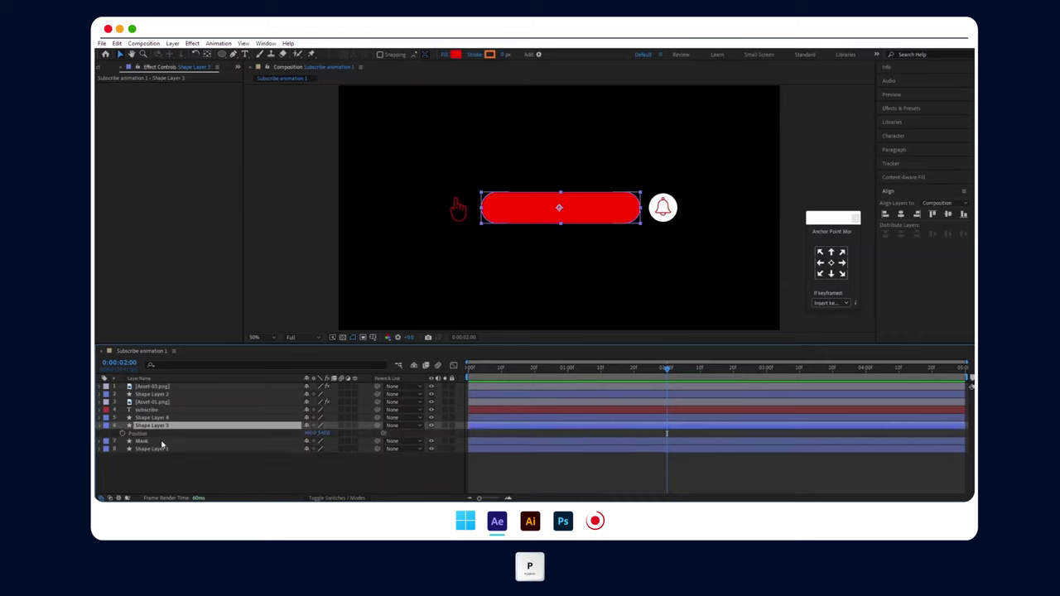
click(153, 417)
key(p)
- Keyframe both red pills' Position, sliding one pill left and the other right
click(122, 426)
click(123, 440)
drag(310, 425, 188, 420)
click(314, 441)
mouse_move(315, 442)
mouse_down()
mouse_move(627, 430)
mouse_move(617, 430)
mouse_up()
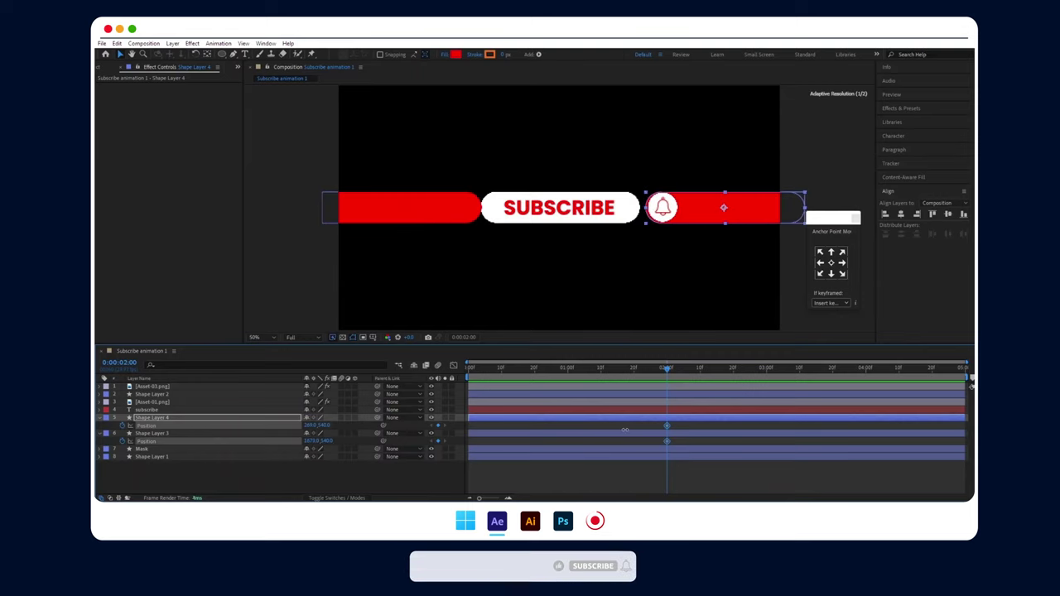
click(603, 433)
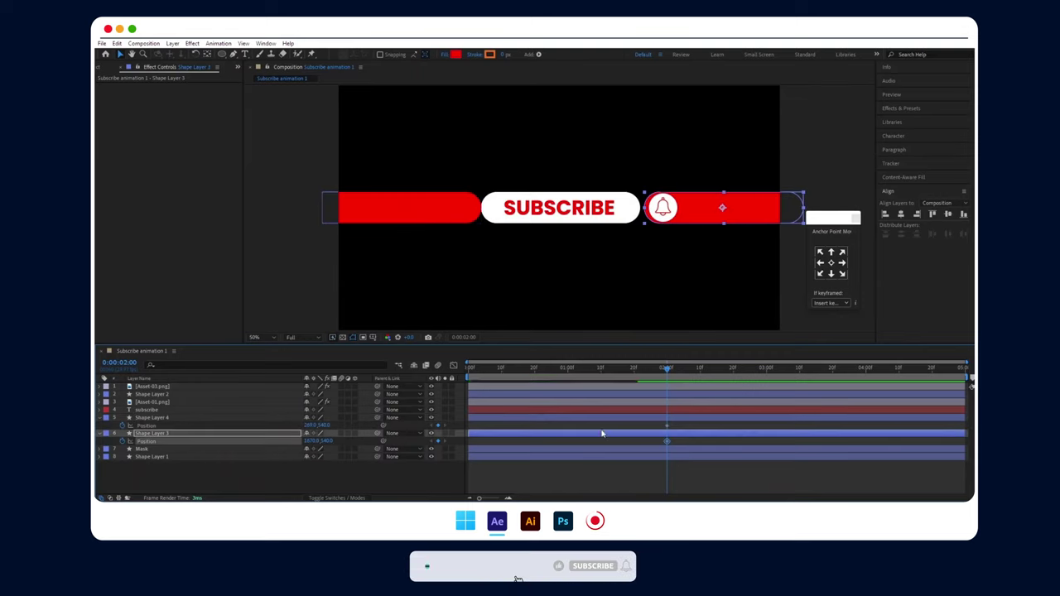
- Set Track Matte of Shape Layers 3 and 4 to 7. Mask, then collapse both layers
click(340, 498)
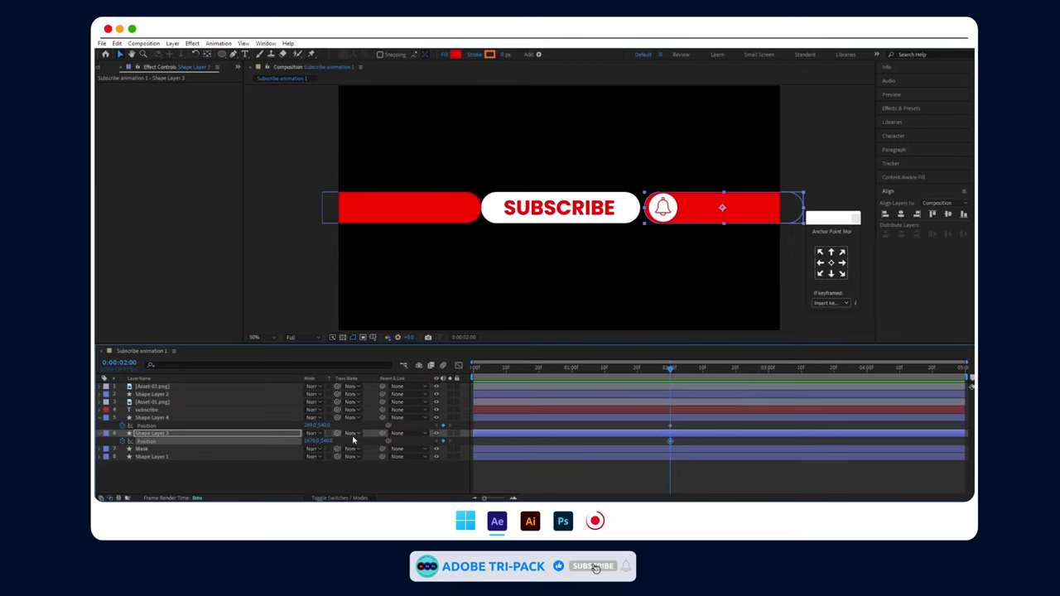
click(352, 433)
click(369, 414)
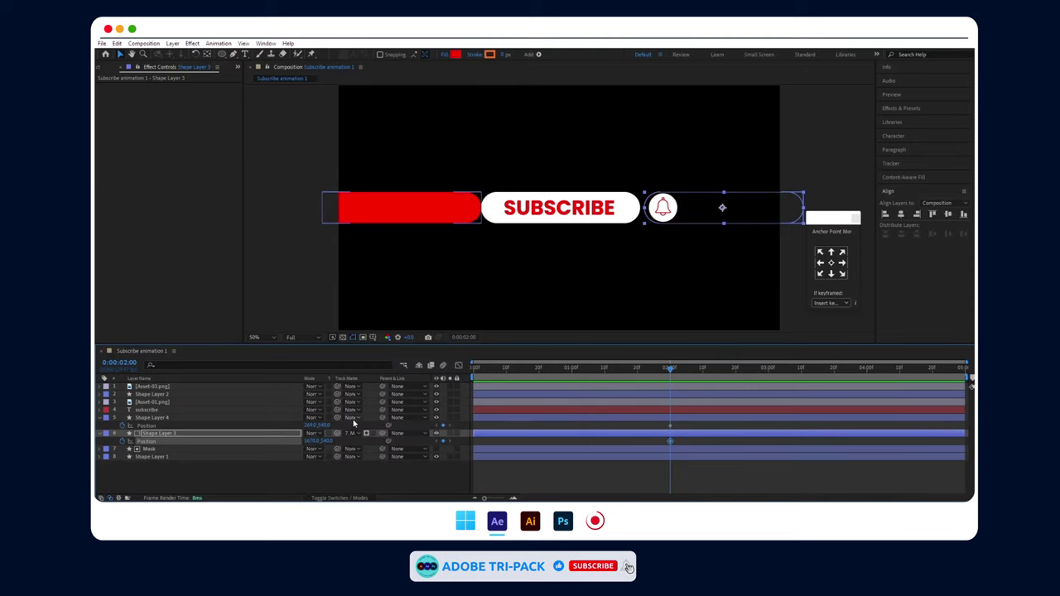
click(354, 418)
click(369, 398)
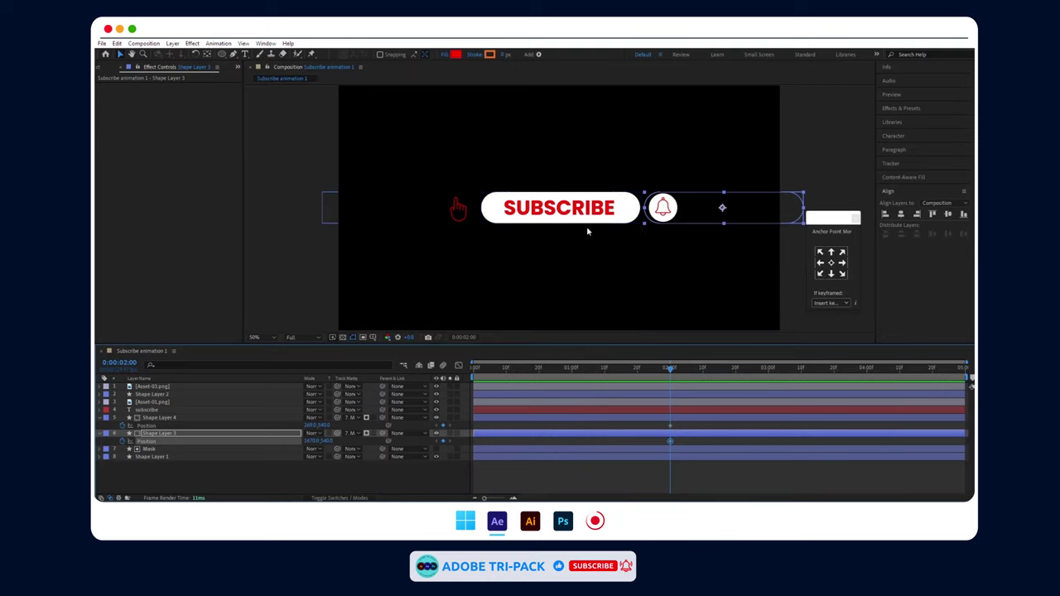
click(183, 473)
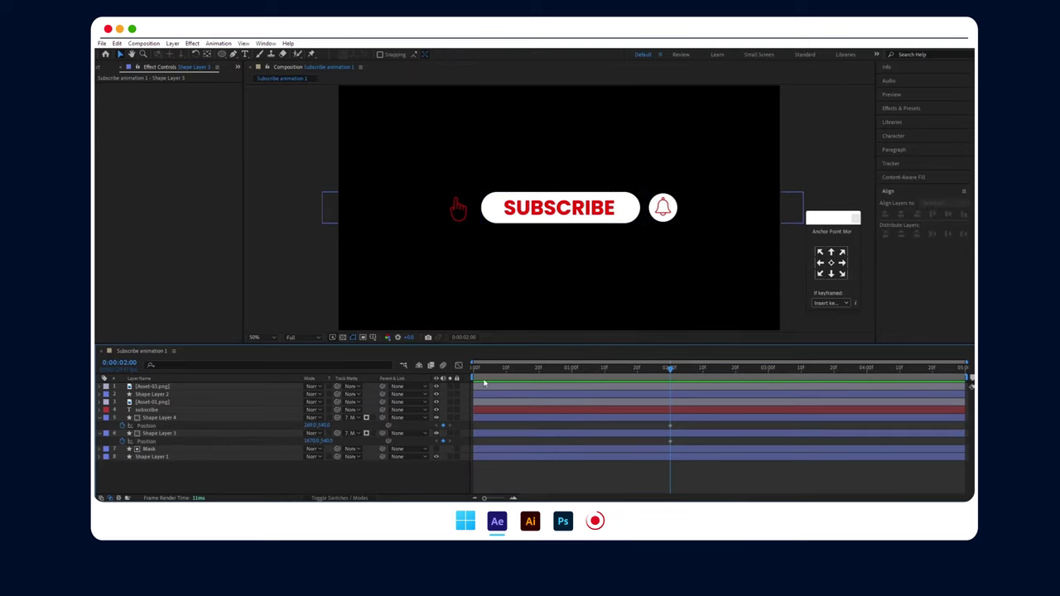
drag(675, 422, 625, 444)
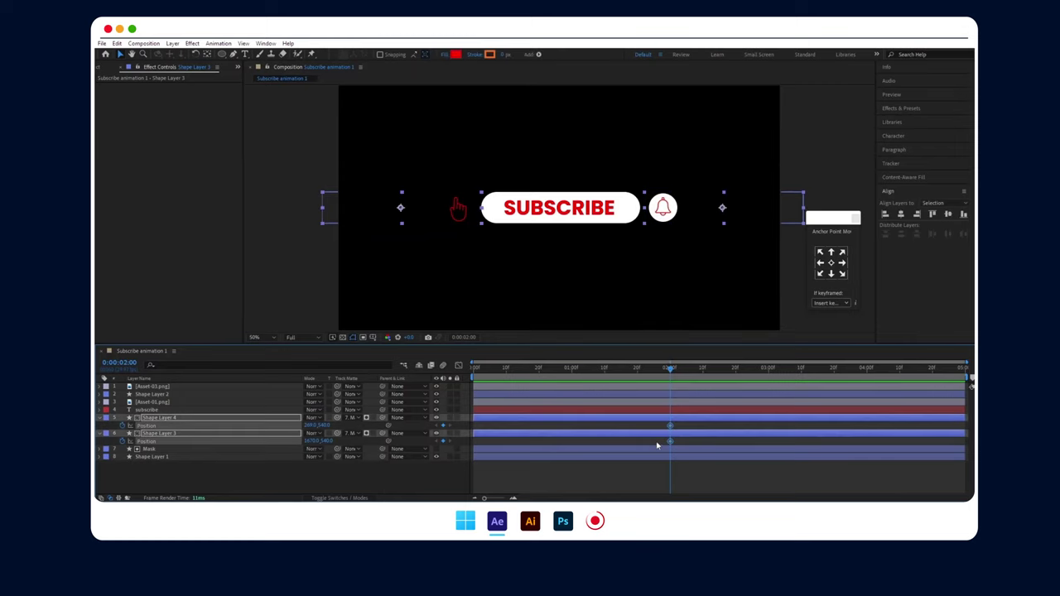
click(99, 419)
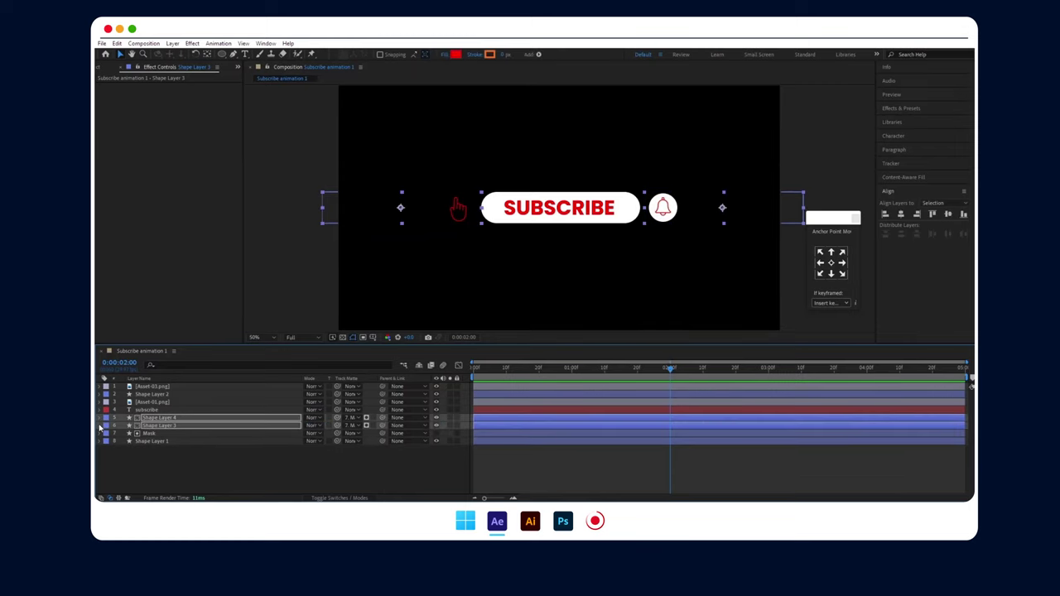
click(141, 471)
- Select the Asset-01.png hand layer and move the time to around frame 16
click(157, 388)
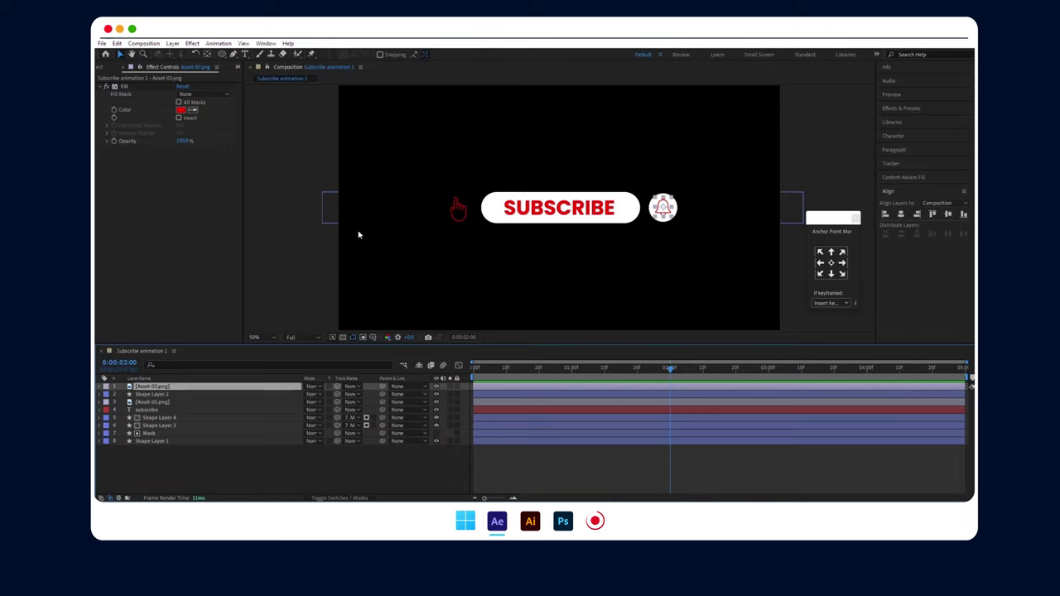
click(159, 402)
click(153, 403)
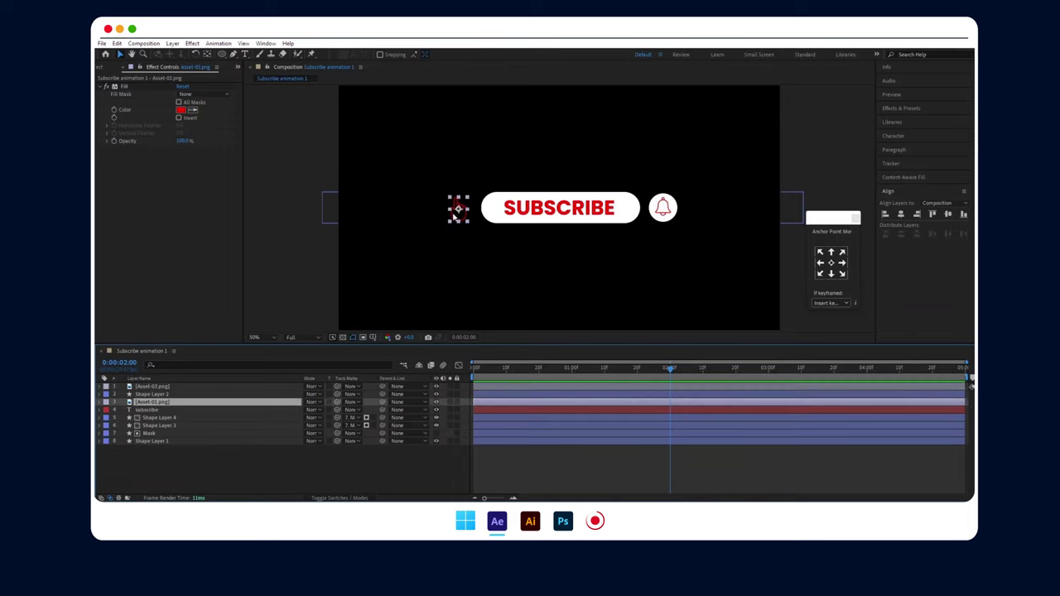
drag(499, 377, 452, 370)
mouse_move(473, 369)
mouse_down()
mouse_move(529, 370)
mouse_move(474, 369)
mouse_up()
- Keyframe the hand's Scale from 0% at the start to full size at frame 17 with Easy Ease
key(s)
click(122, 410)
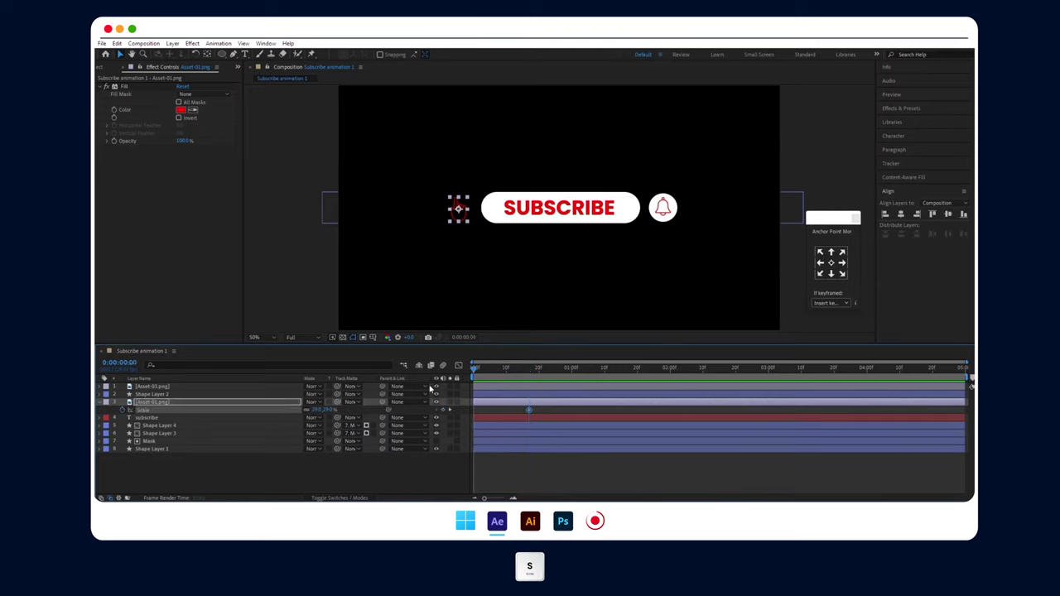
click(318, 410)
key(Return)
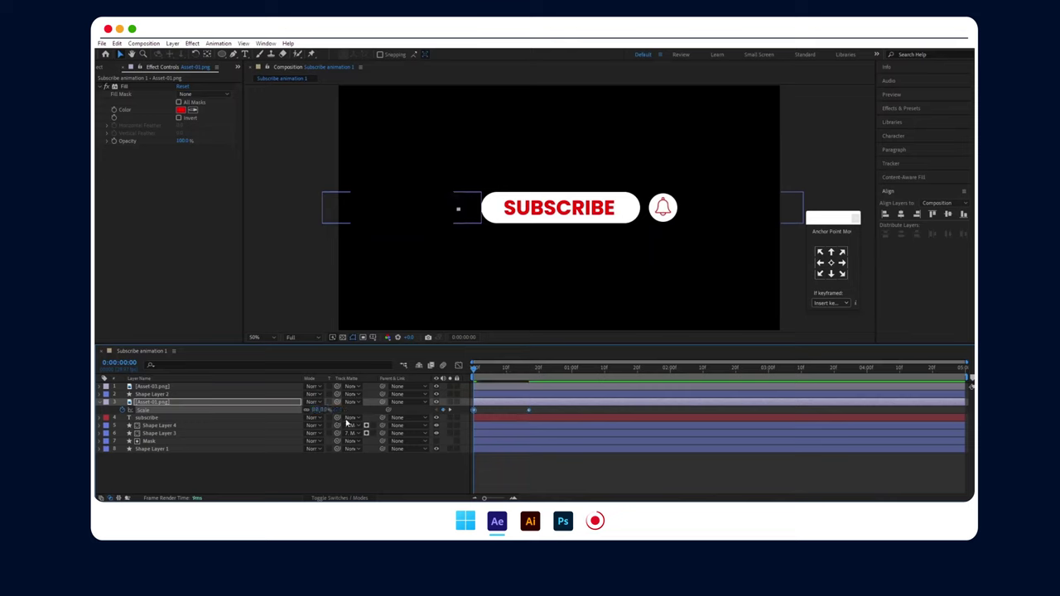
key(F9)
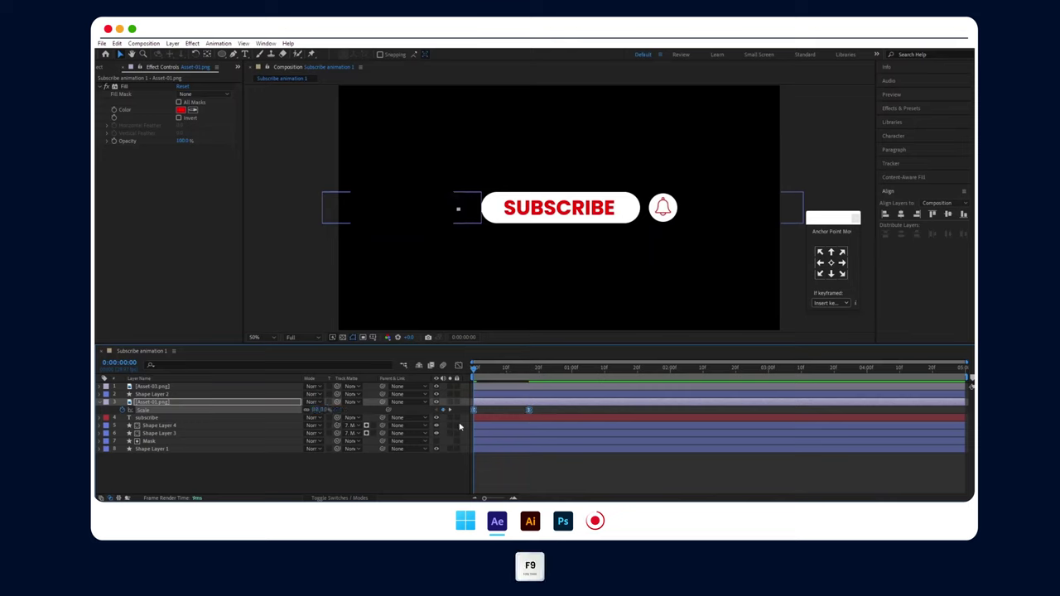
drag(530, 409, 515, 411)
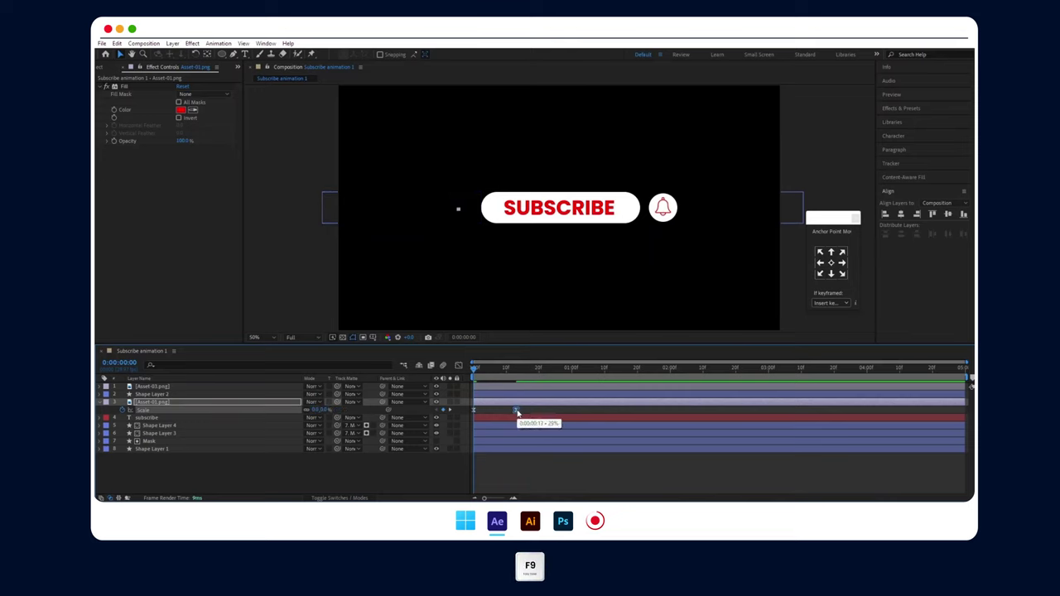
drag(499, 370, 536, 377)
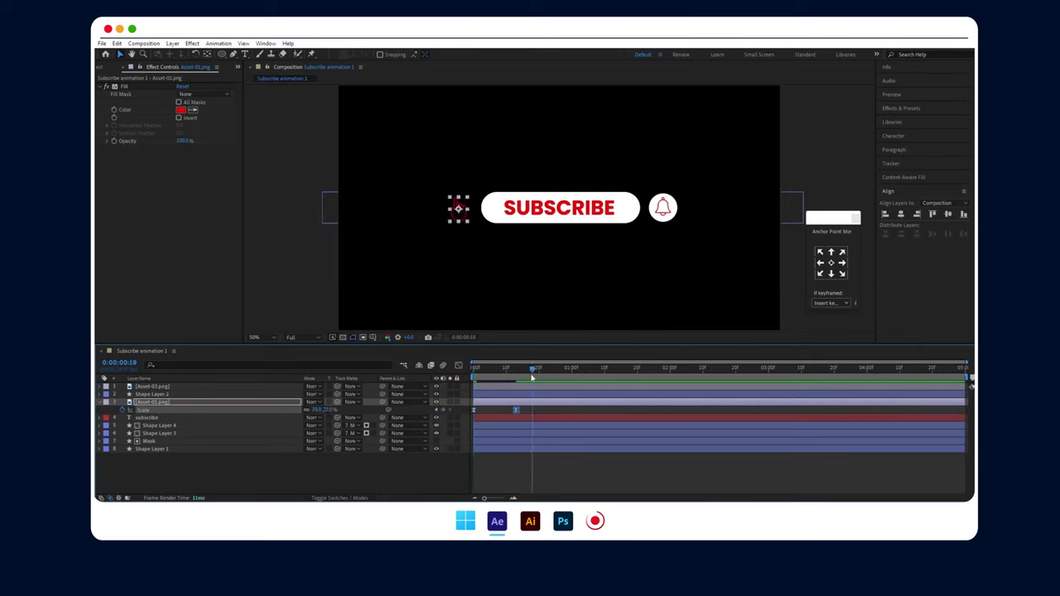
- Keyframe the hand's Position so it slides from the left onto the SUBSCRIBE text by about one second
key(p)
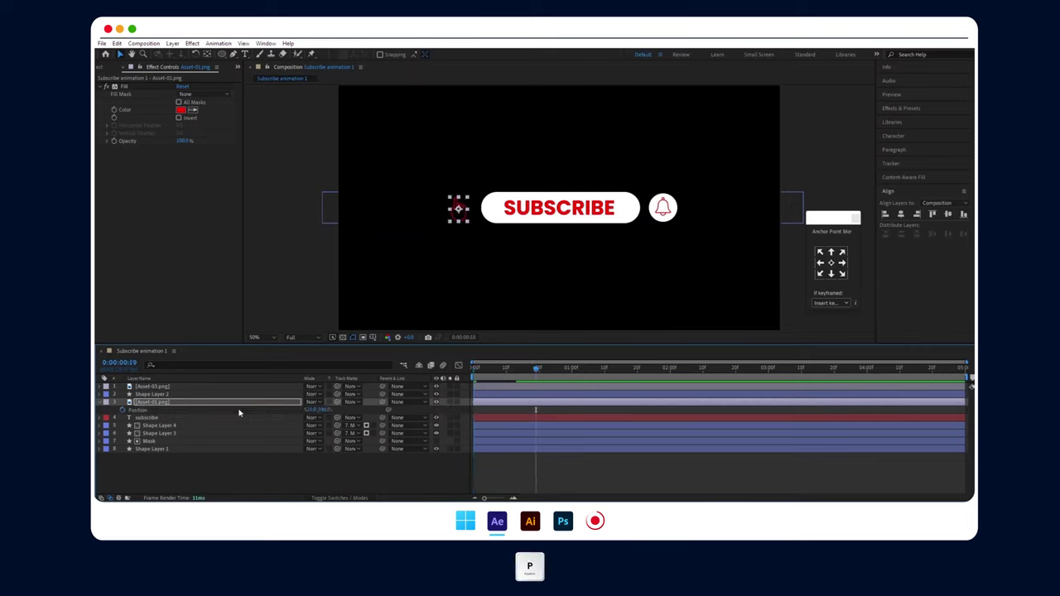
click(122, 410)
drag(534, 367, 597, 367)
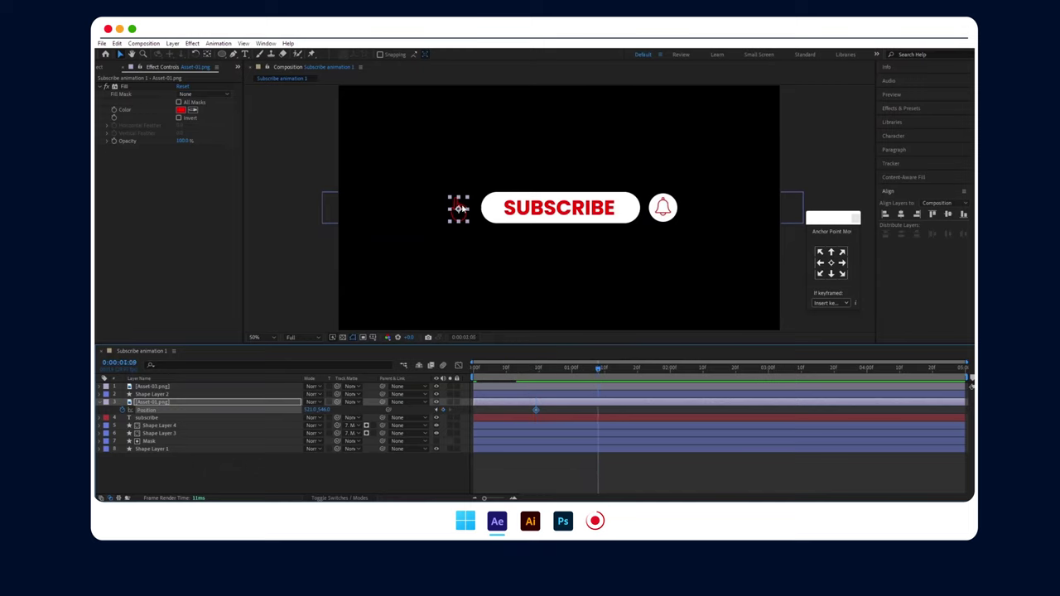
key(slash)
mouse_move(377, 209)
mouse_down()
mouse_move(587, 224)
mouse_move(590, 246)
mouse_up()
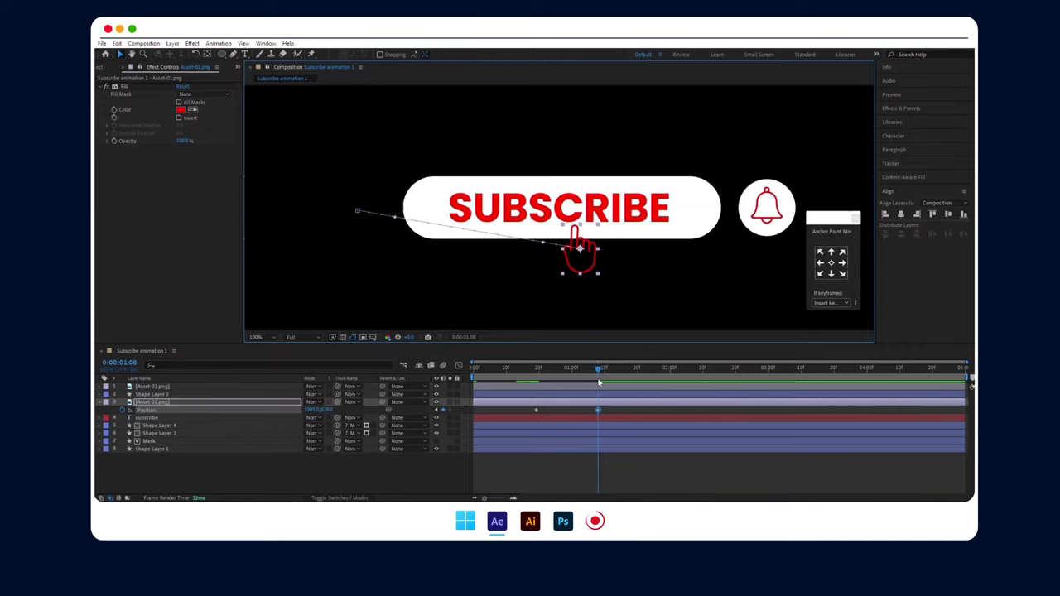
mouse_move(601, 371)
mouse_down()
mouse_move(650, 370)
mouse_move(611, 369)
mouse_up()
click(443, 411)
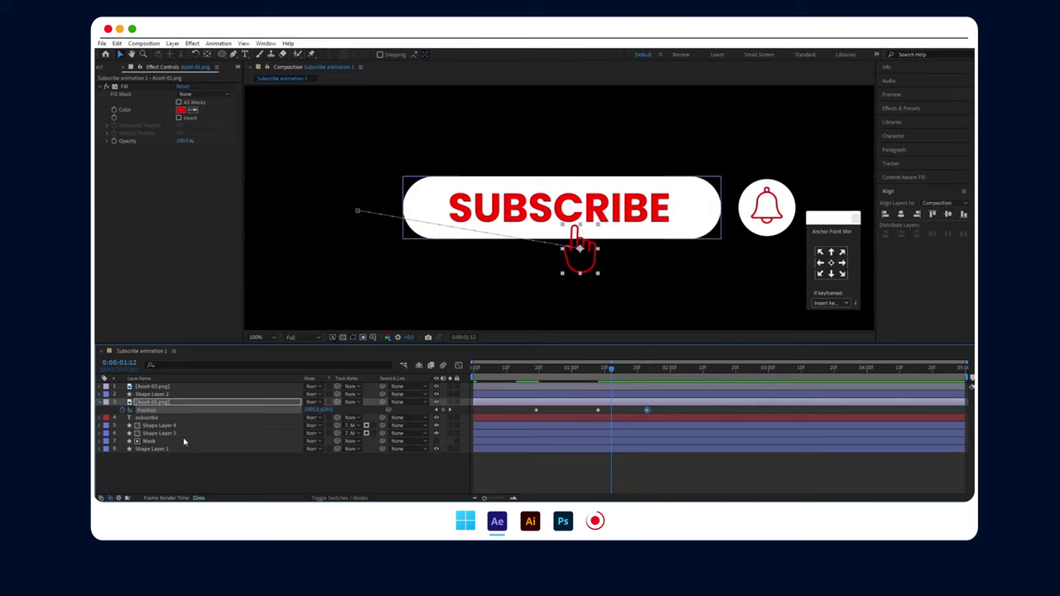
- Add Scale keyframes so the hand enlarges briefly, then shrinks back to normal like a click
key(s)
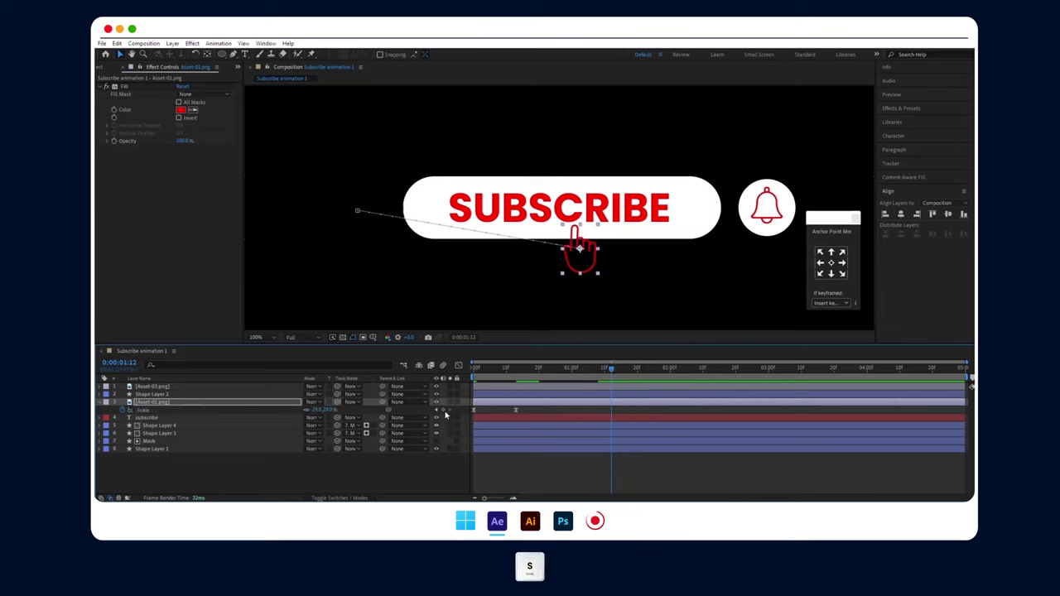
click(443, 411)
drag(611, 370, 637, 370)
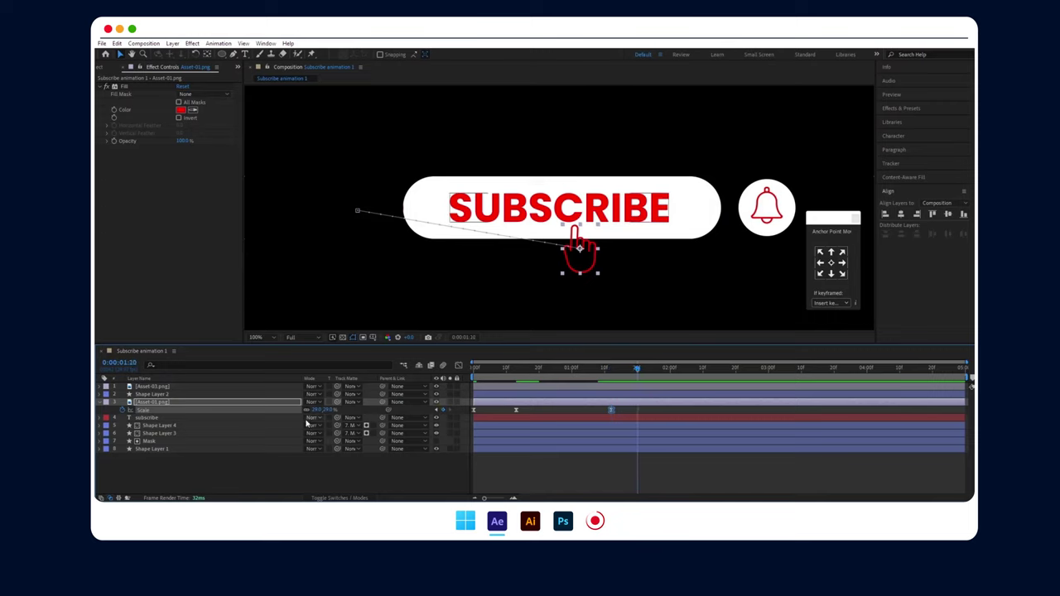
drag(315, 413, 336, 414)
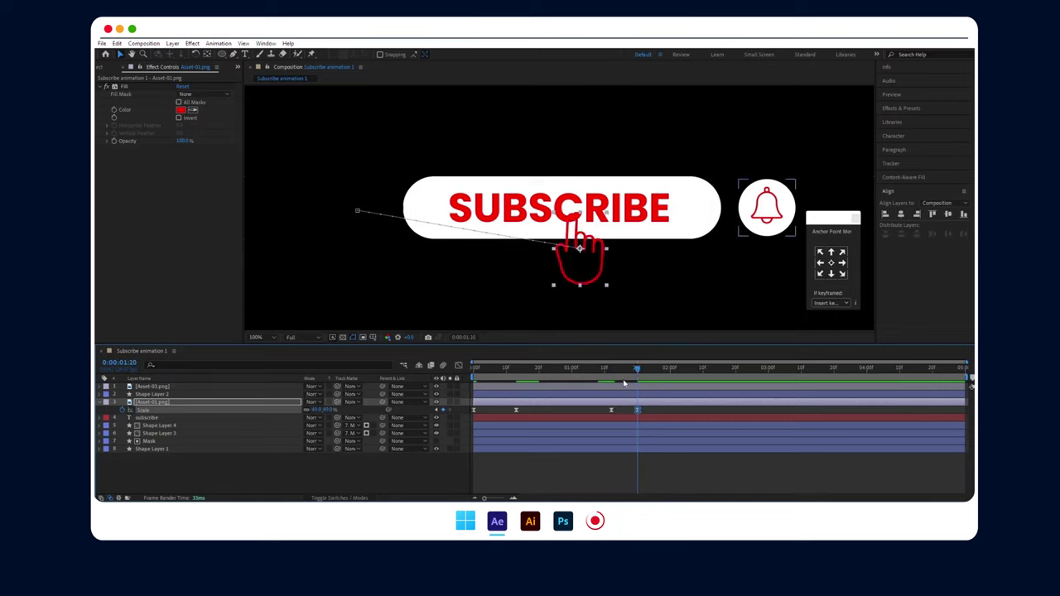
drag(638, 373, 668, 373)
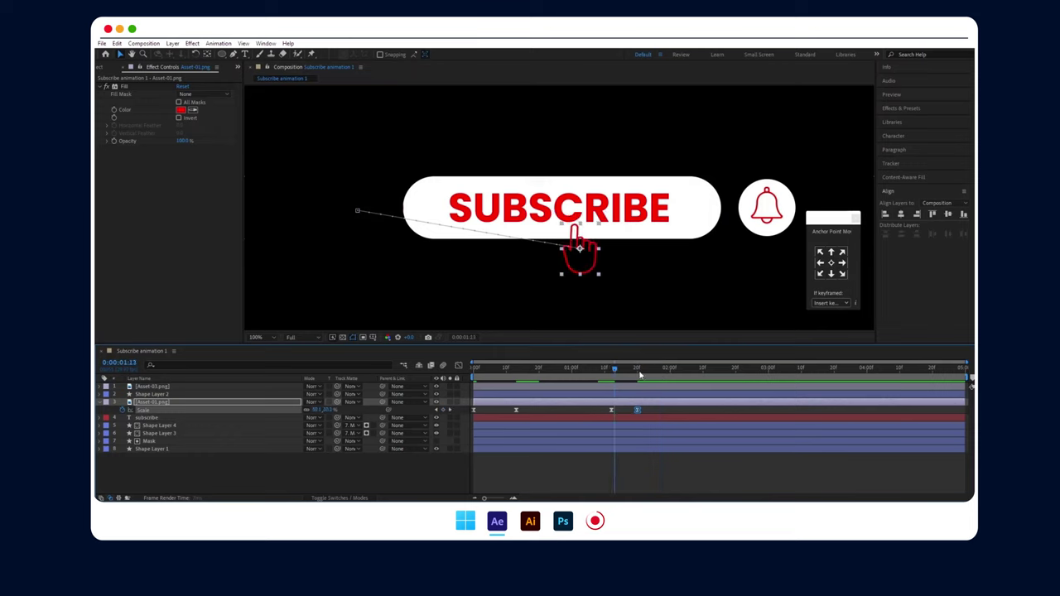
click(318, 409)
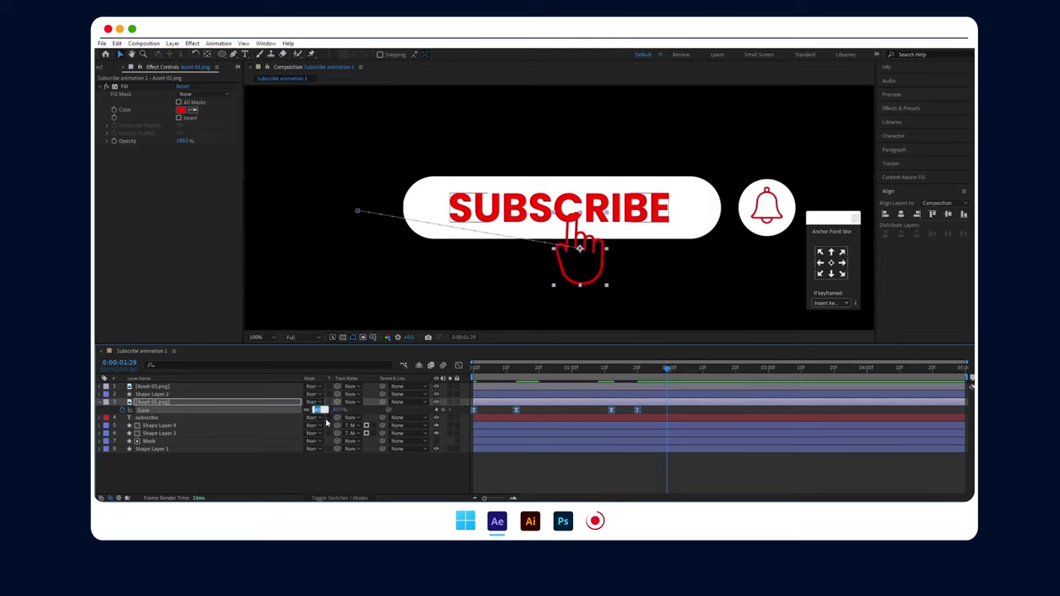
key(Return)
drag(667, 369, 670, 370)
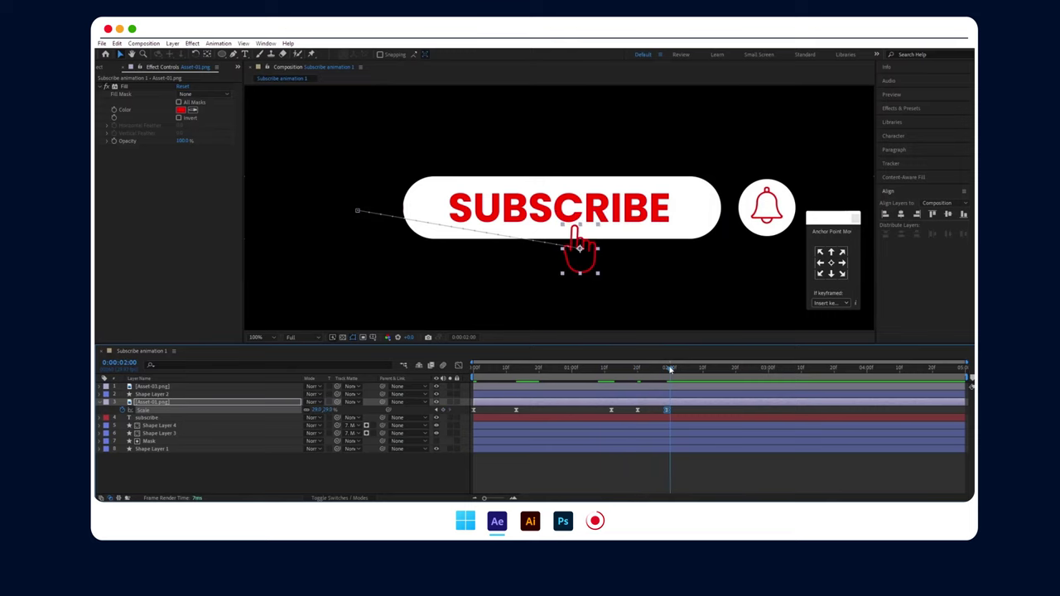
- Retime the hand's Position and Scale keyframes so the click pulse lands near 1:08
key(u)
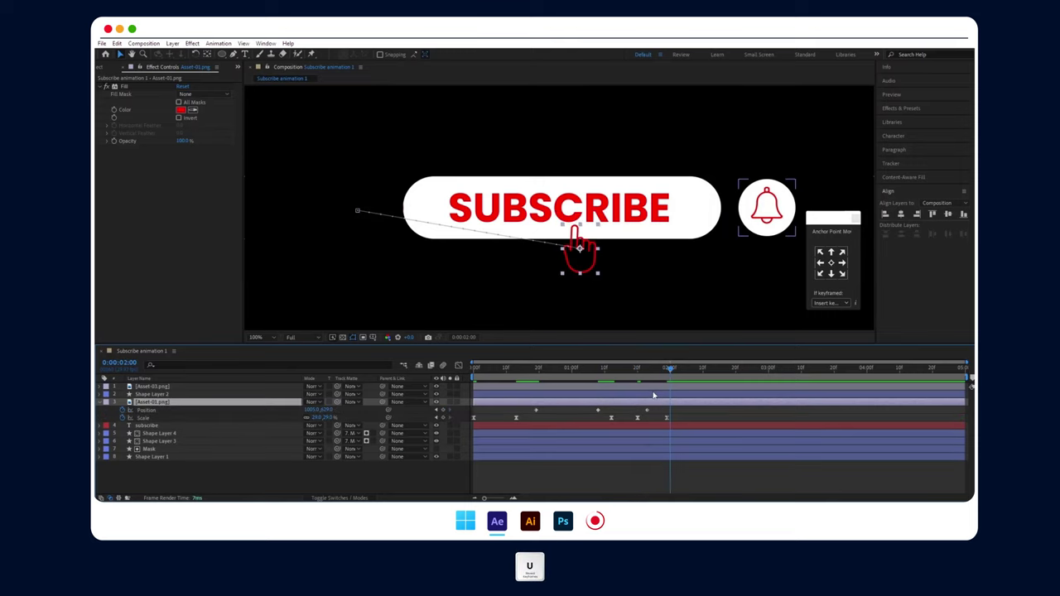
mouse_move(672, 424)
mouse_down()
mouse_move(606, 406)
mouse_move(599, 420)
mouse_move(612, 421)
mouse_up()
click(668, 419)
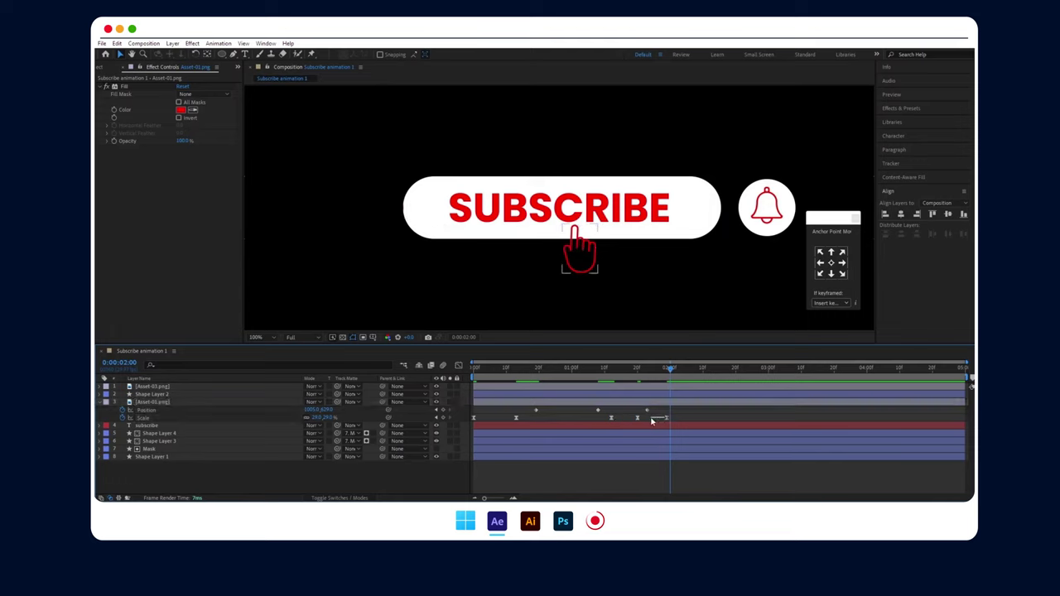
shift+click(610, 418)
mouse_move(610, 418)
mouse_down()
mouse_move(598, 418)
mouse_move(646, 418)
mouse_up()
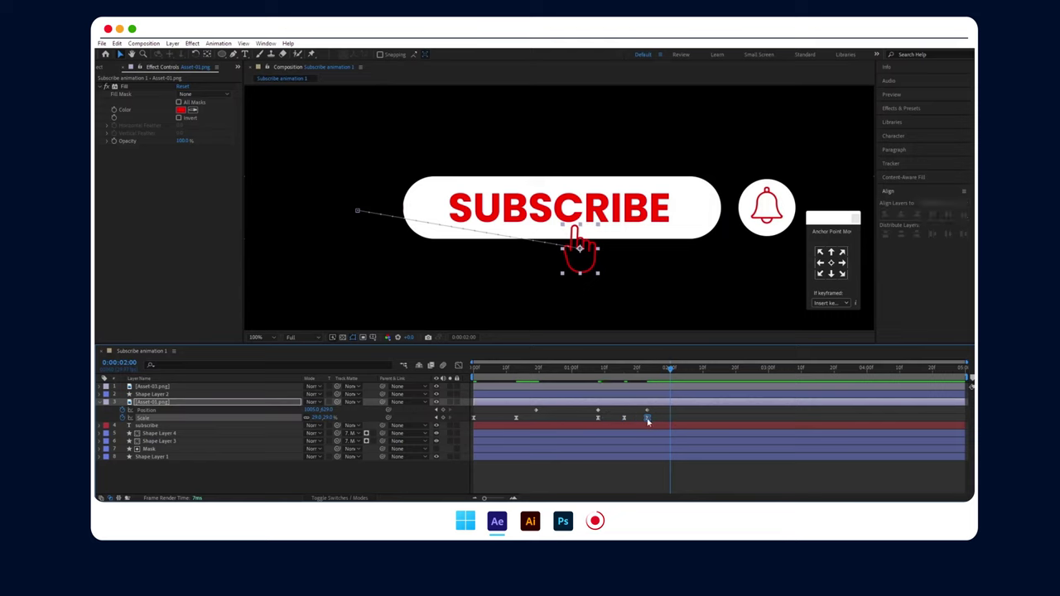
click(535, 411)
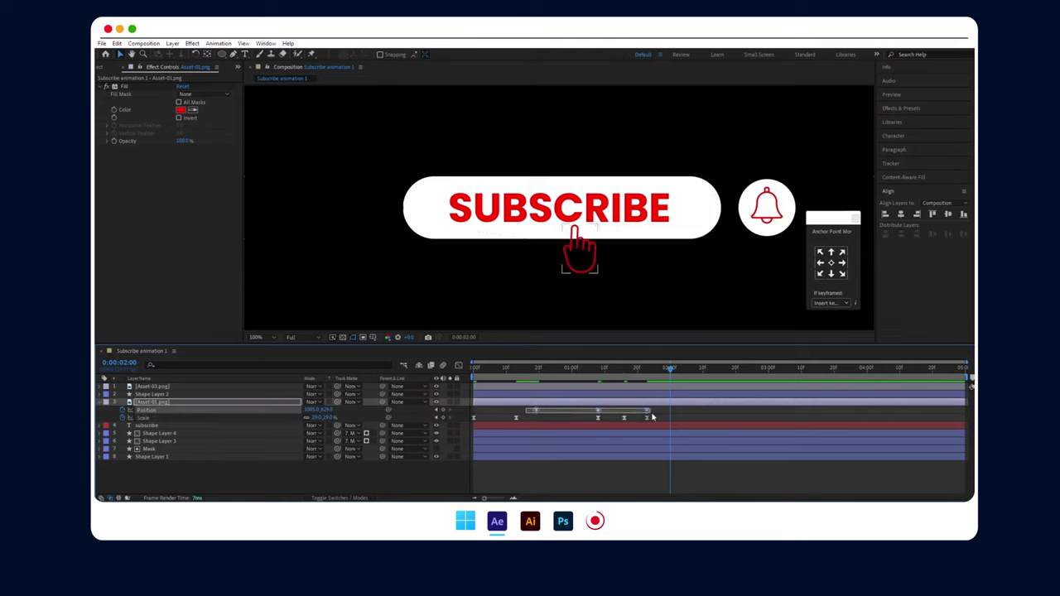
click(663, 383)
mouse_move(671, 369)
mouse_down()
mouse_move(611, 371)
mouse_move(691, 373)
mouse_up()
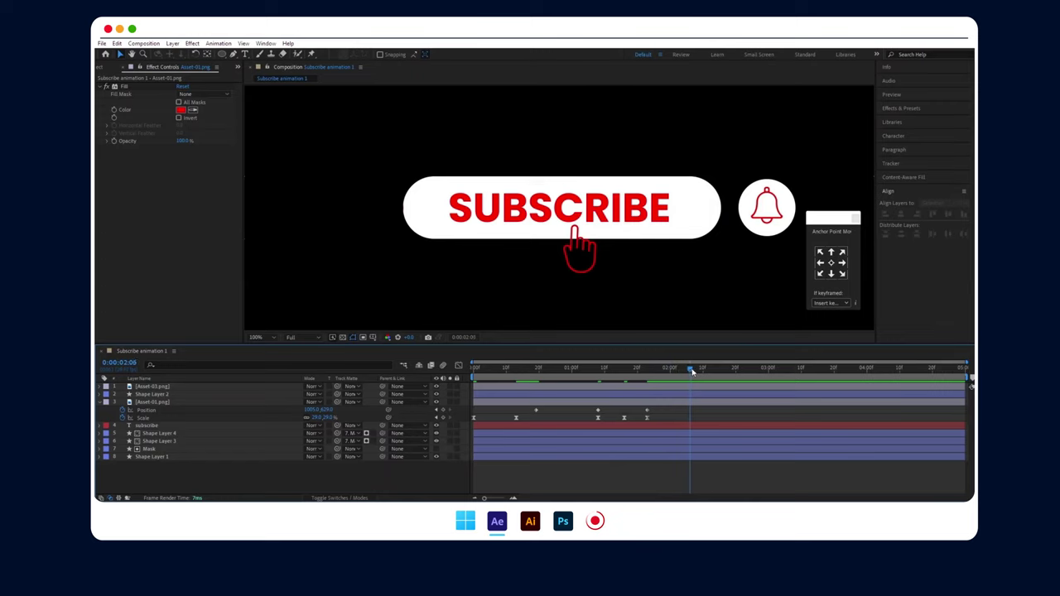
drag(649, 411, 660, 411)
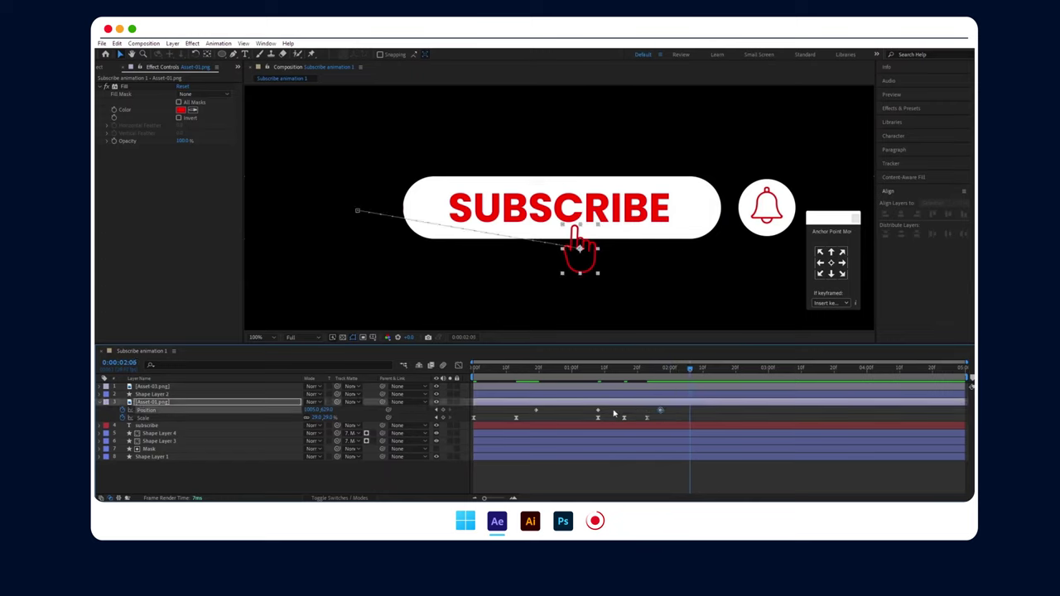
drag(597, 419, 611, 418)
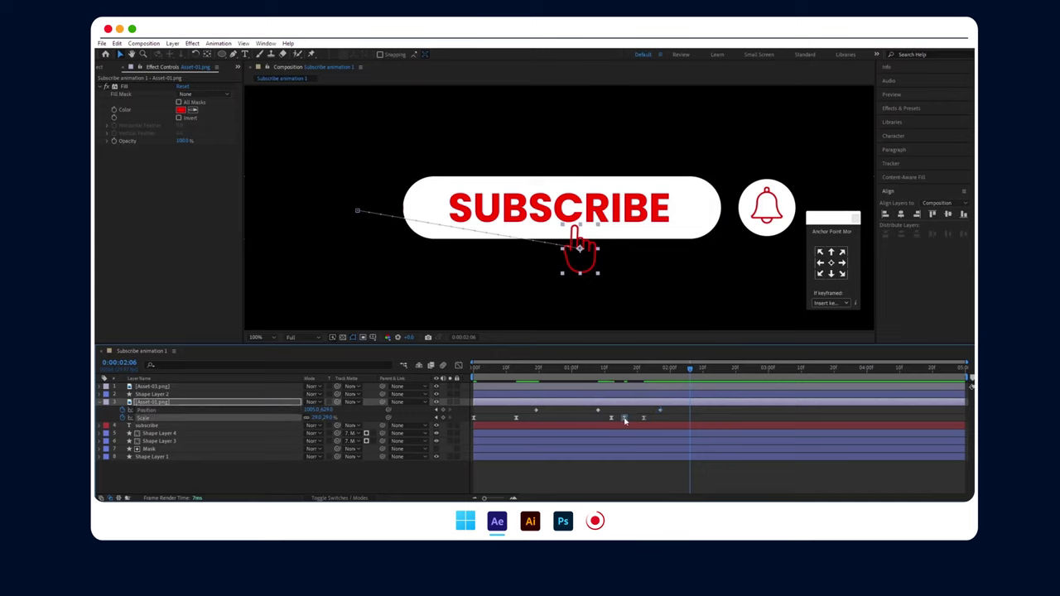
drag(611, 418, 652, 420)
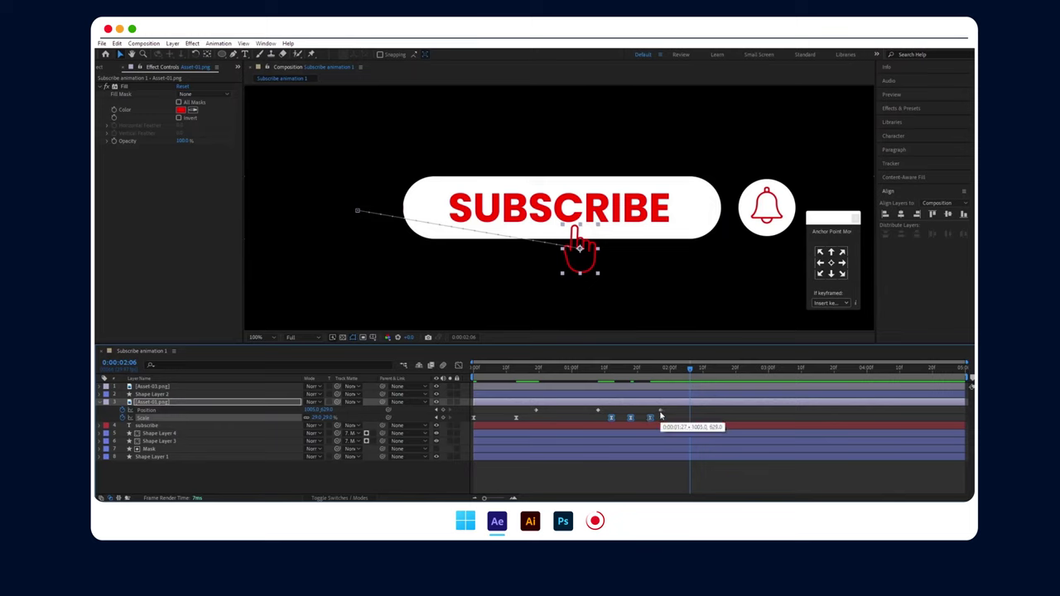
drag(689, 374, 699, 370)
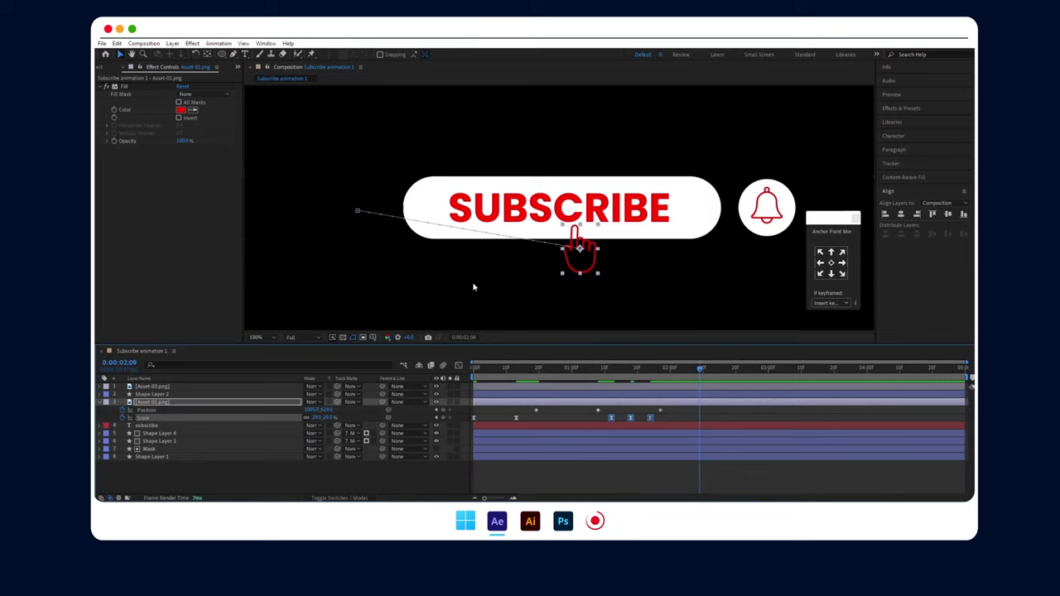
- Move the hand down below the bell at about 2:26
drag(592, 252, 781, 240)
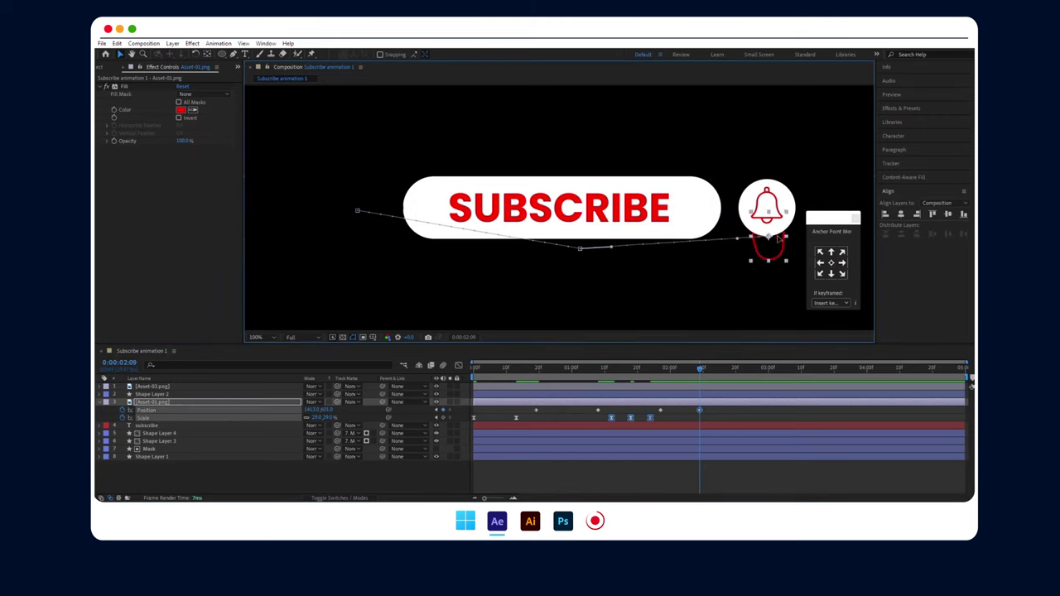
drag(701, 373, 756, 370)
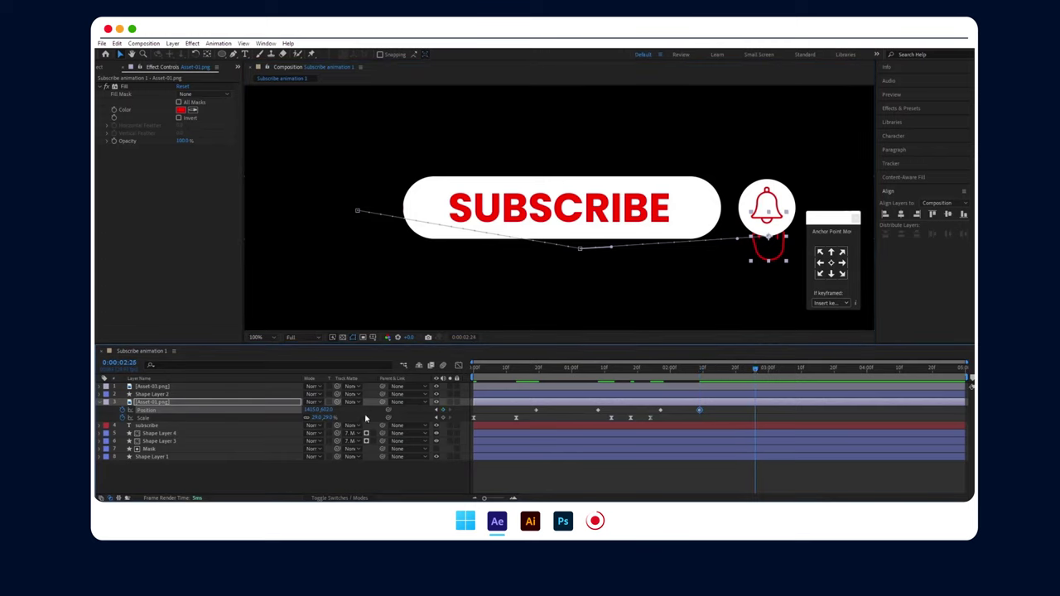
drag(717, 371, 712, 370)
- Key a bell click pulse: Scale at 2:13, enlarged to 40% at 2:19, back down at 2:24
click(445, 418)
drag(718, 371, 733, 374)
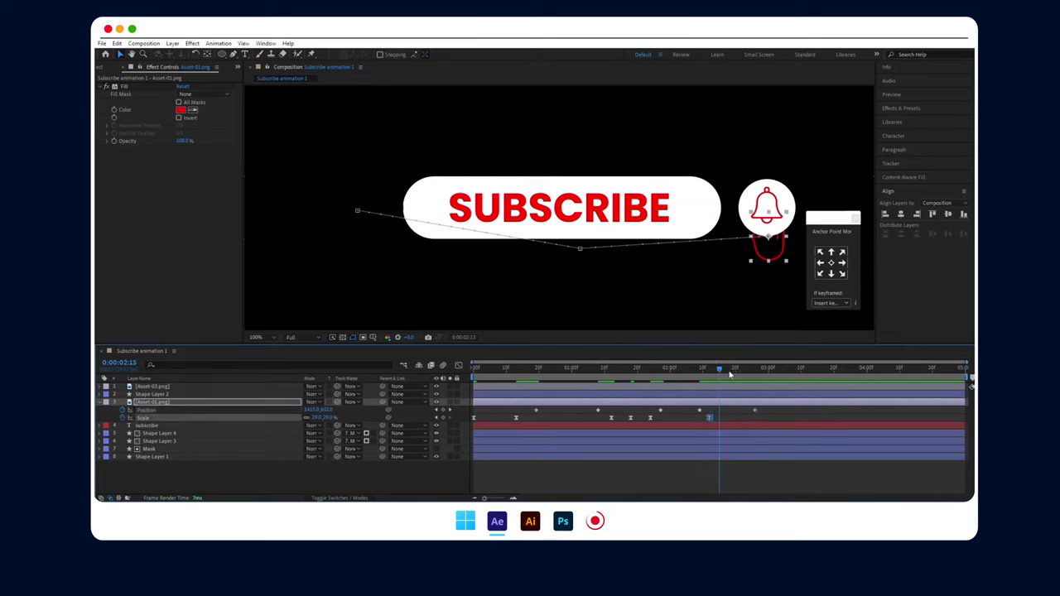
click(320, 417)
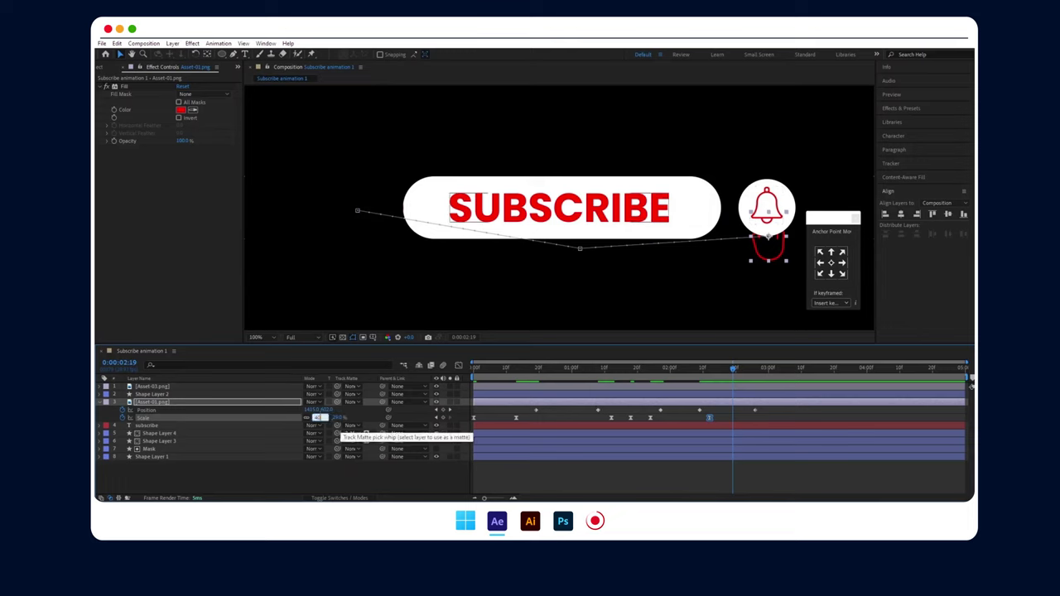
key(Return)
click(732, 419)
drag(733, 372, 745, 372)
click(328, 418)
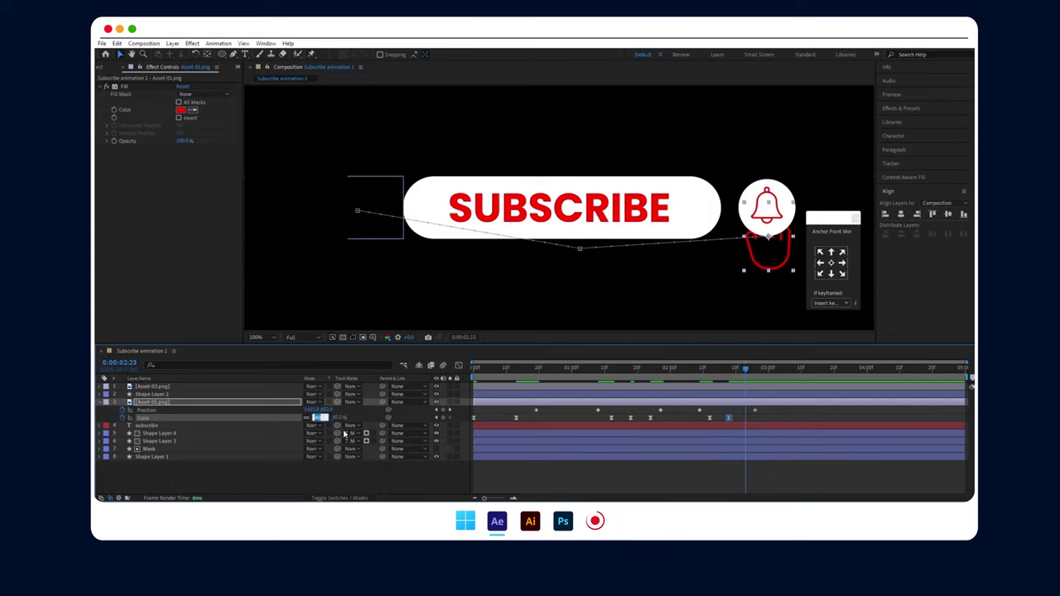
key(Return)
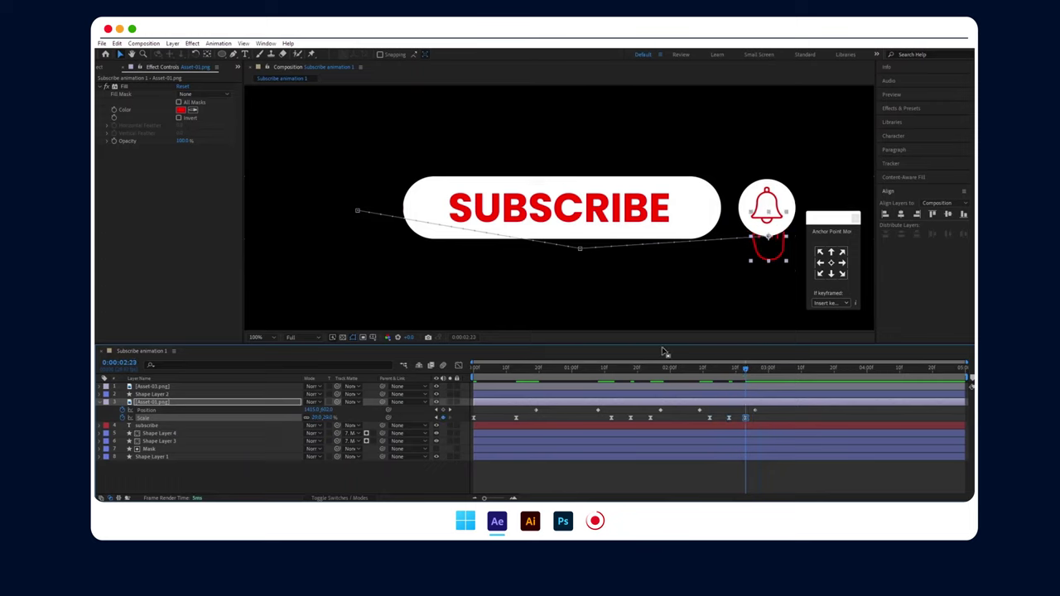
key(comma)
drag(746, 370, 791, 372)
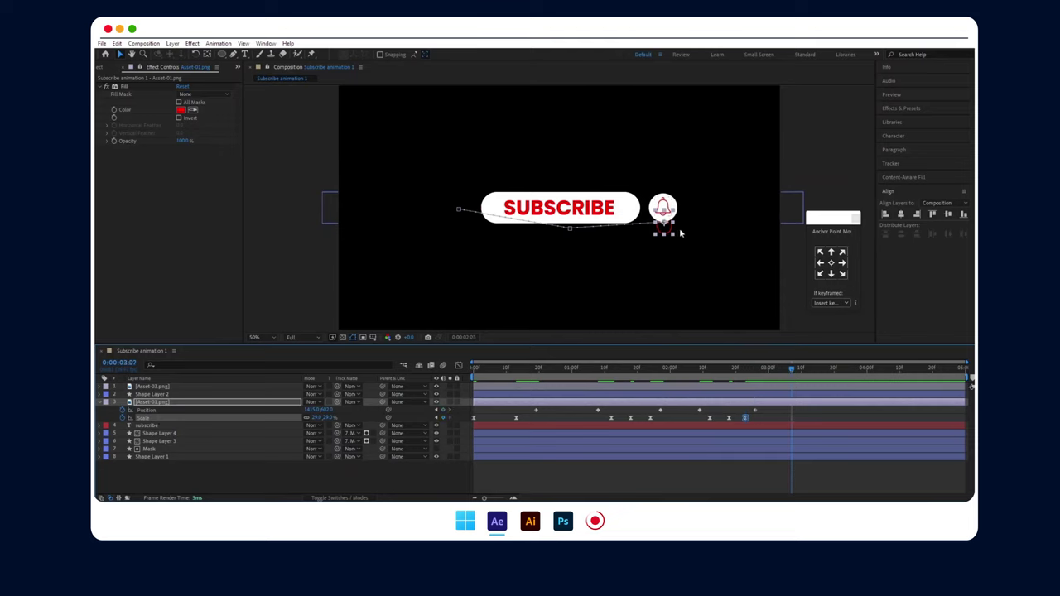
- Slide the hand right of the bell at 3:07, enlarge it from 3:11, then scale it to 0
drag(671, 234, 733, 233)
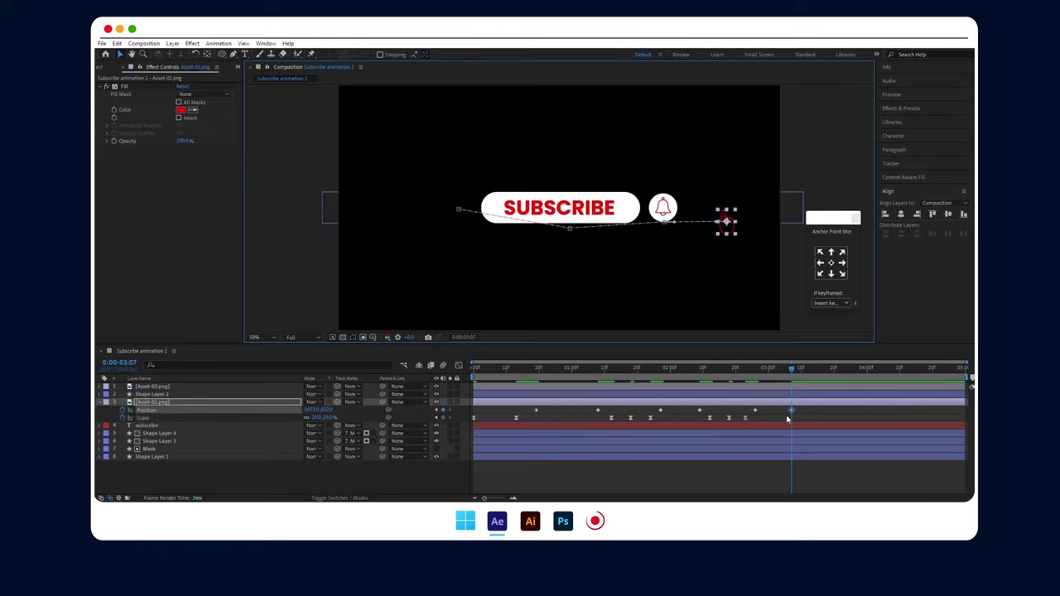
drag(791, 369, 843, 369)
click(443, 418)
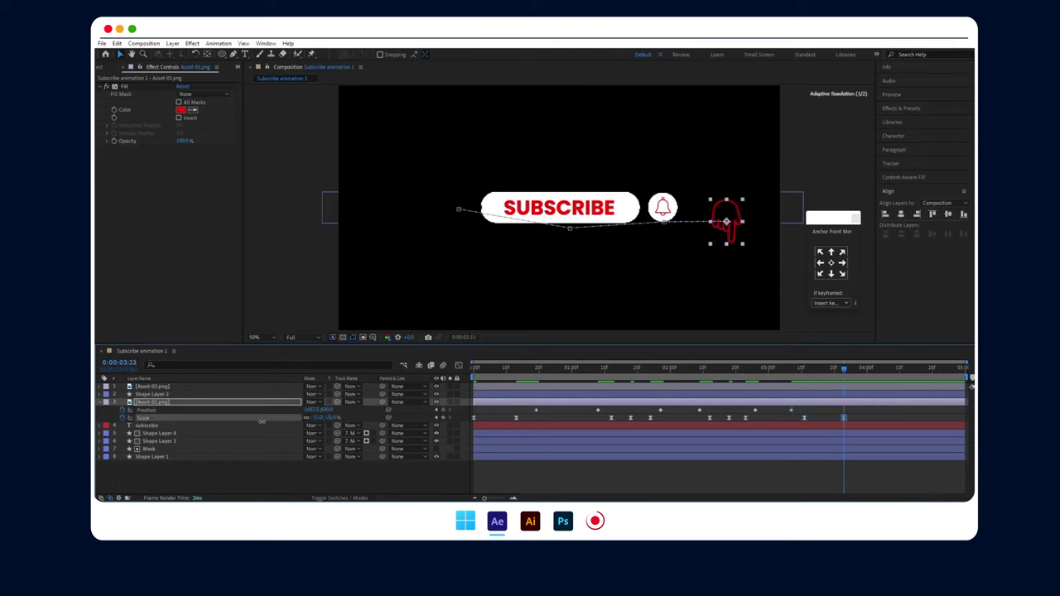
drag(317, 419, 337, 440)
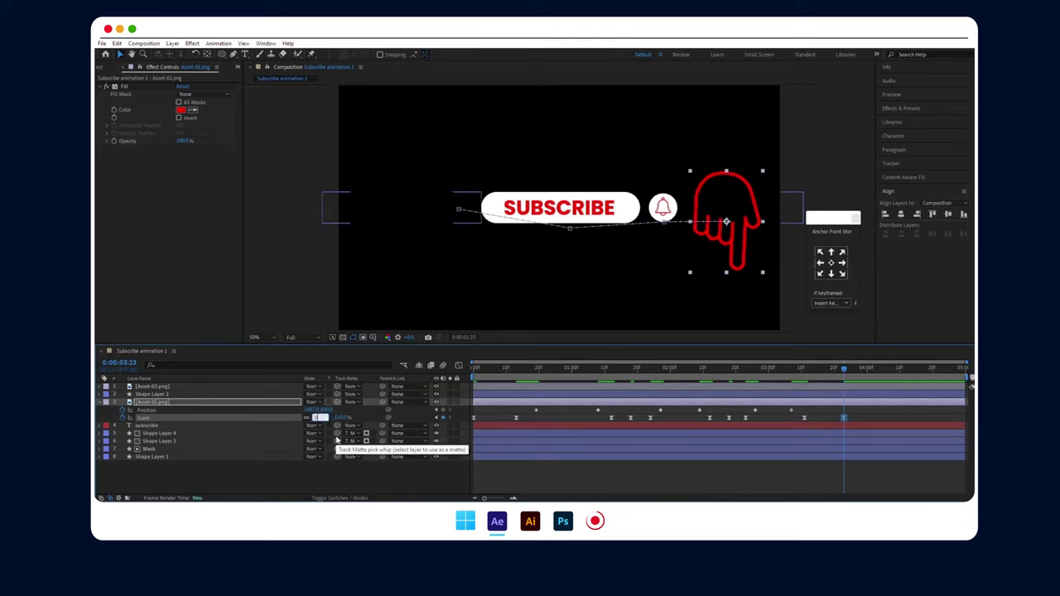
text(0)
key(Return)
key(Home)
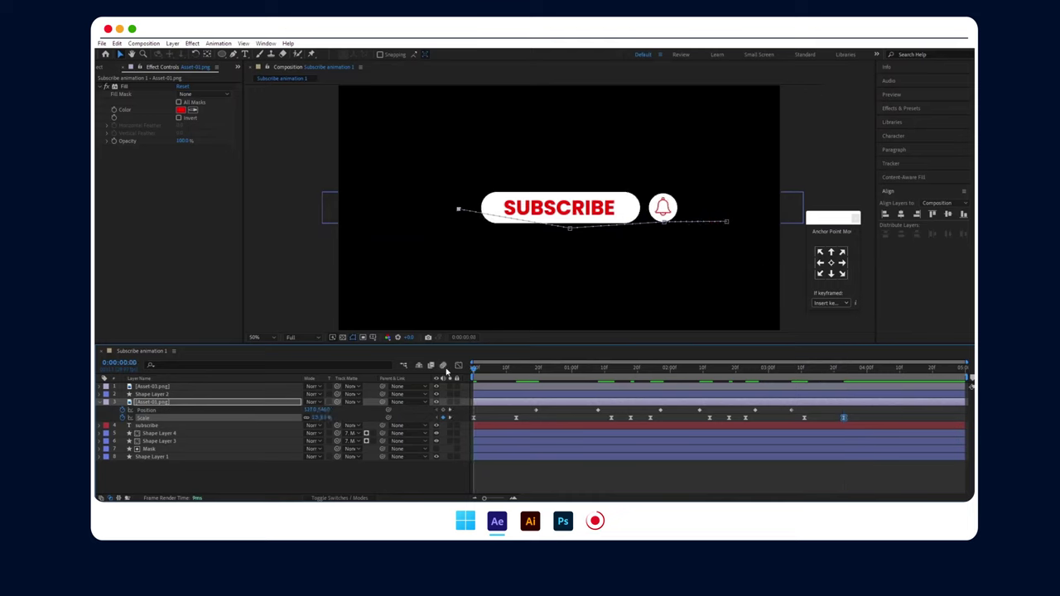
key(space)
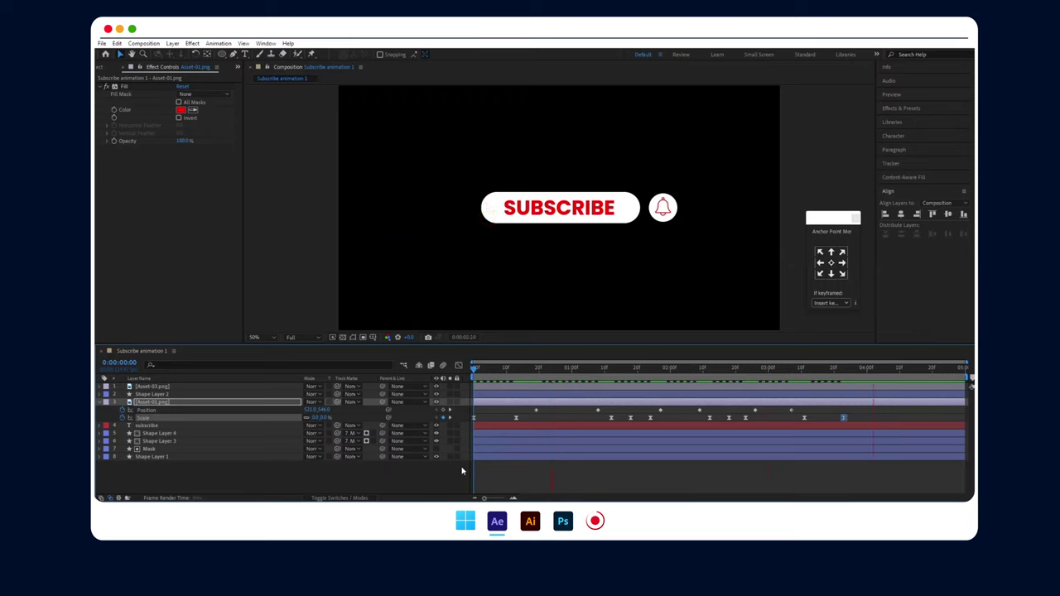
key(space)
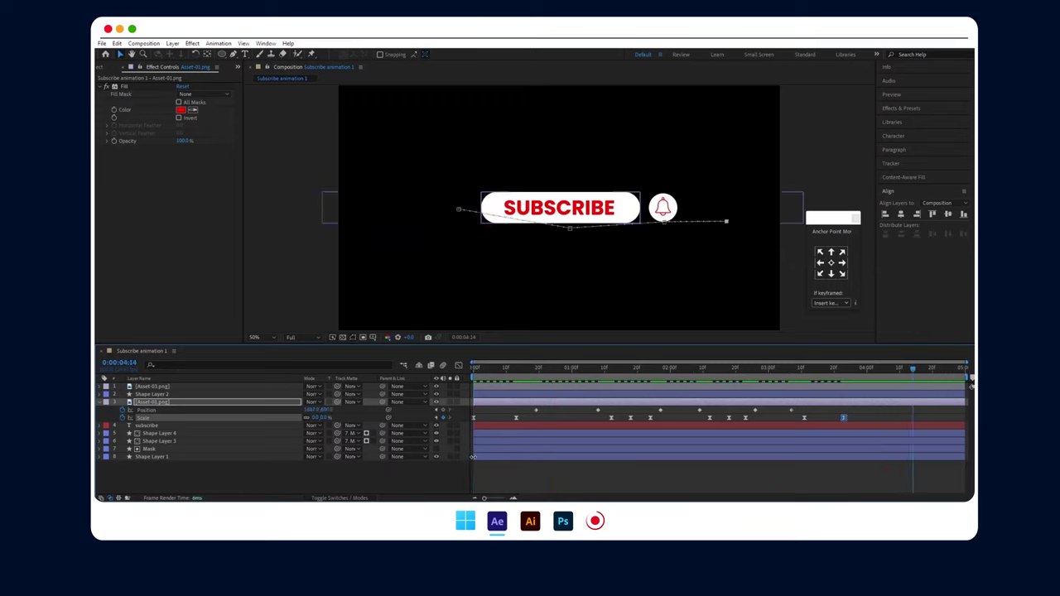
click(387, 479)
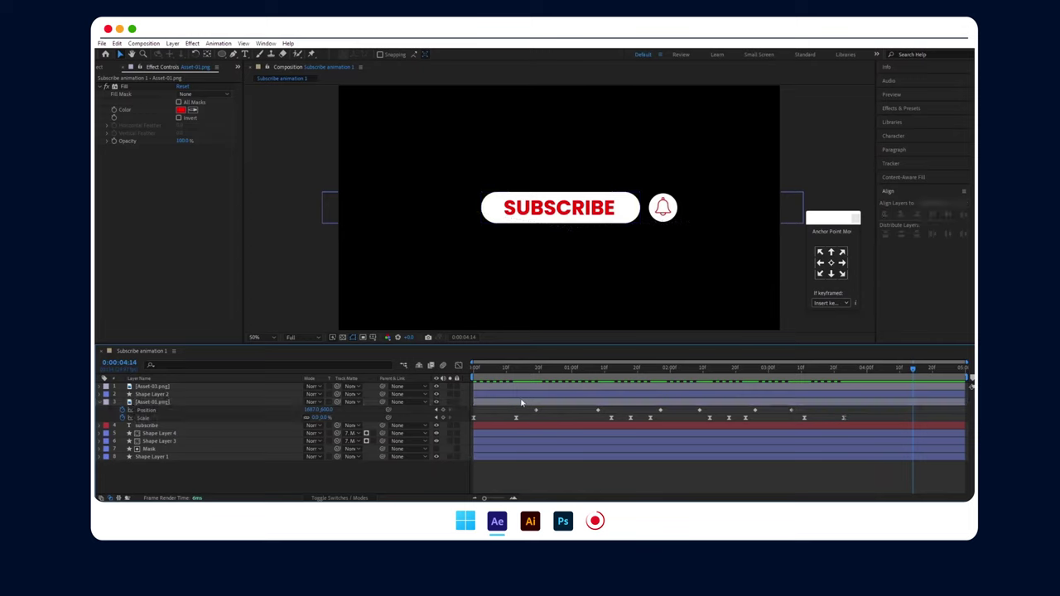
drag(548, 369, 617, 366)
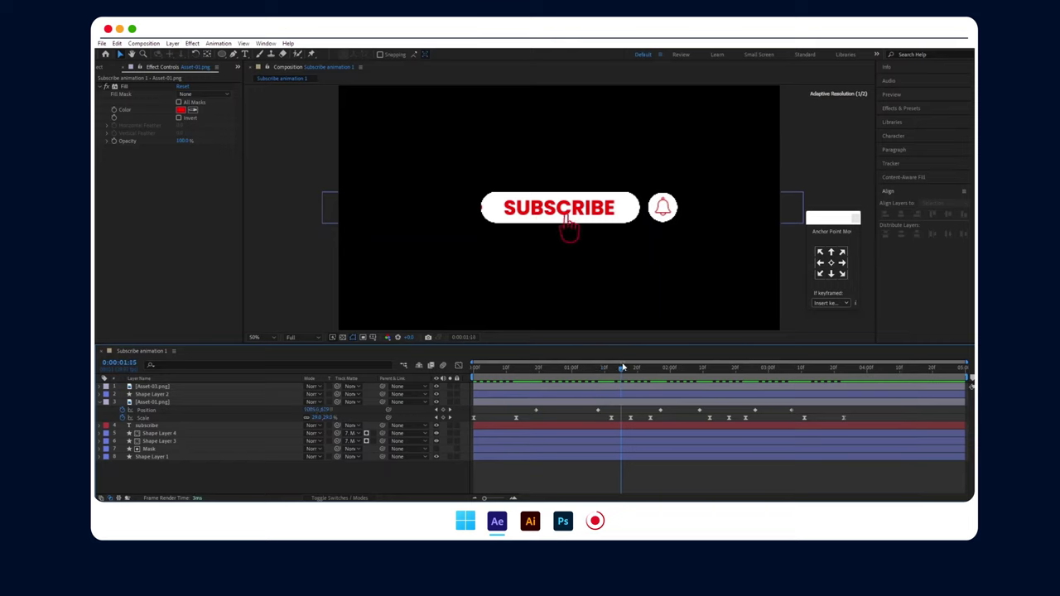
- Add Position keyframes to Shape Layers 3 and 4 at 1:15
drag(617, 367, 621, 367)
click(603, 394)
click(605, 440)
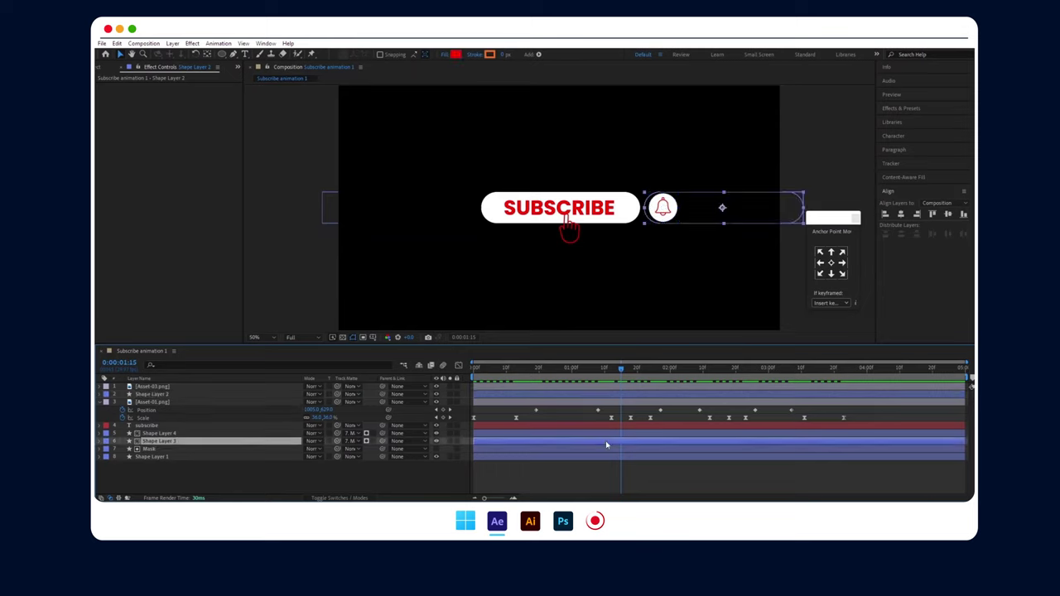
shift+click(609, 434)
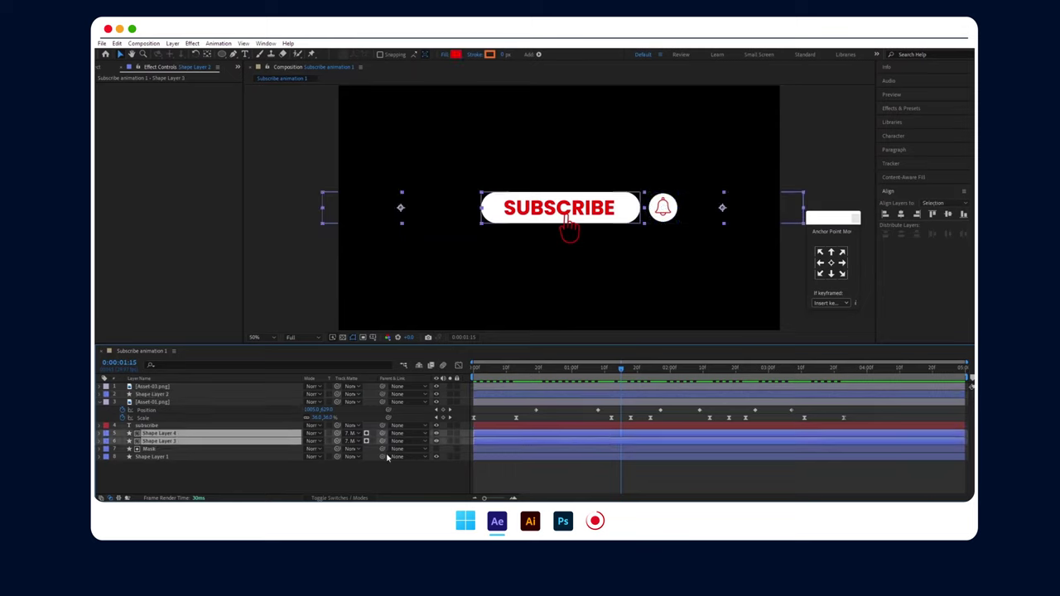
key(p)
click(121, 441)
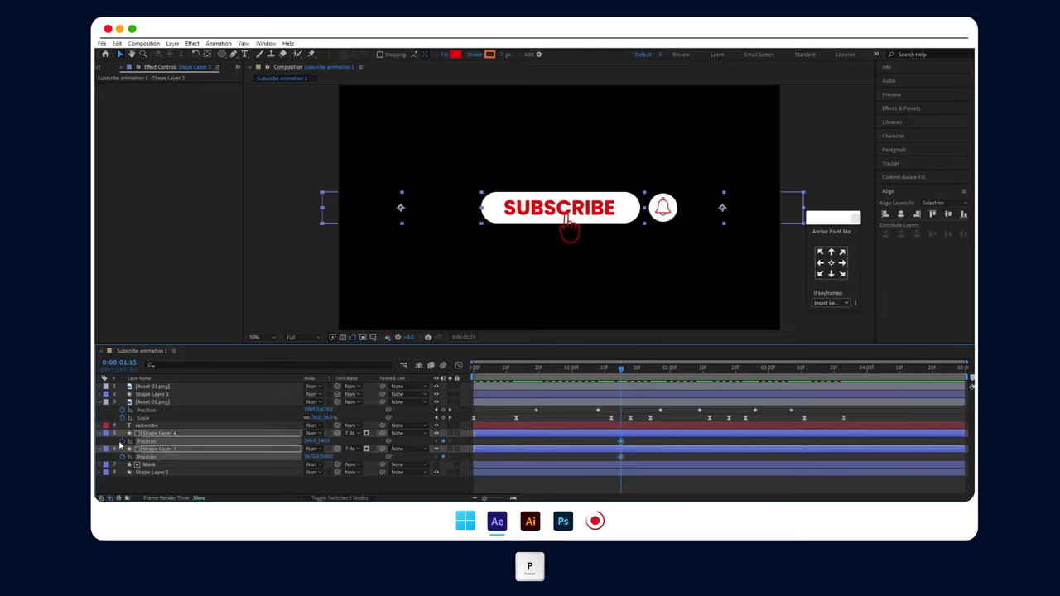
- At about 1:24, slide the left red fill over the button, setting Shape Layer 3's Position X to 1050
drag(624, 370, 654, 373)
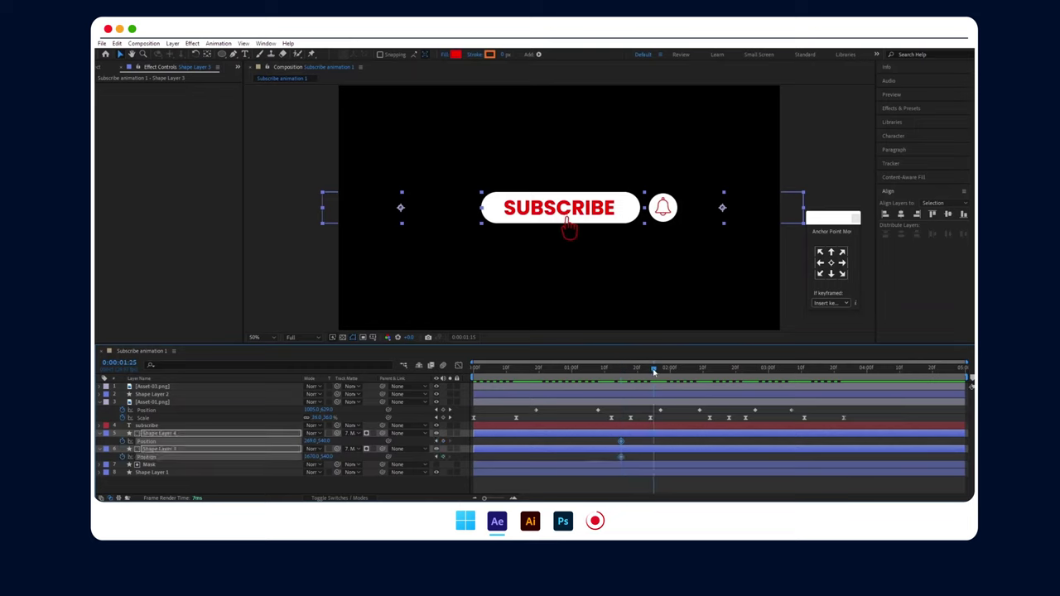
click(265, 485)
drag(313, 440, 323, 441)
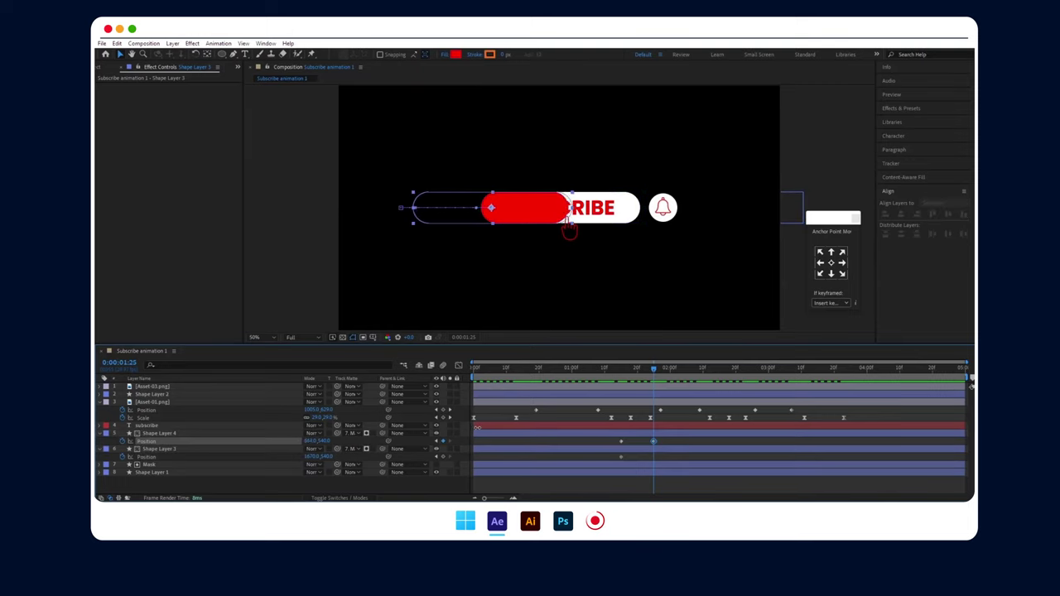
mouse_move(487, 427)
mouse_down()
mouse_move(499, 426)
mouse_move(464, 427)
mouse_up()
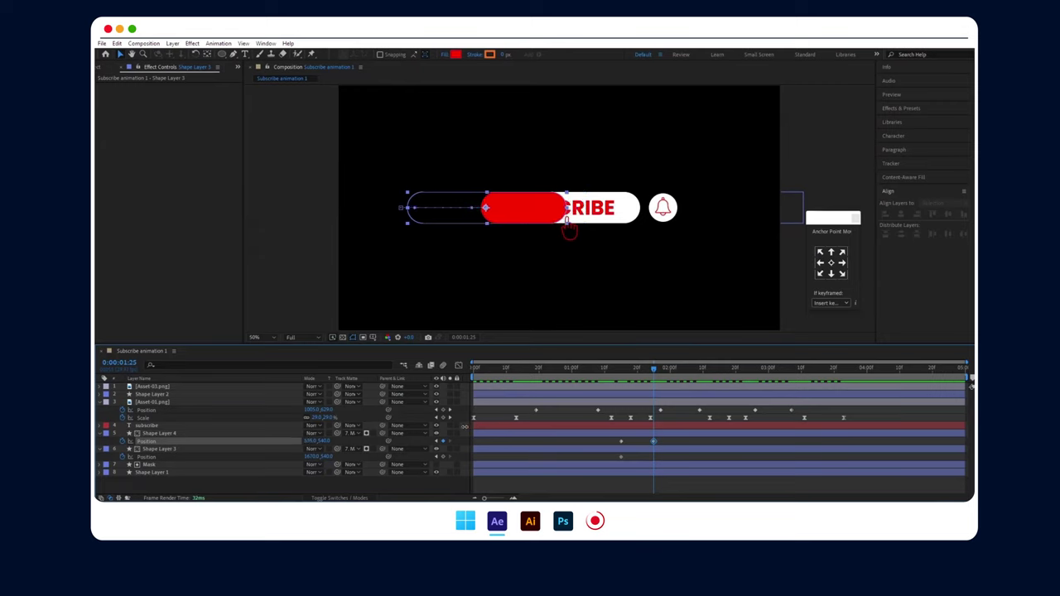
click(465, 429)
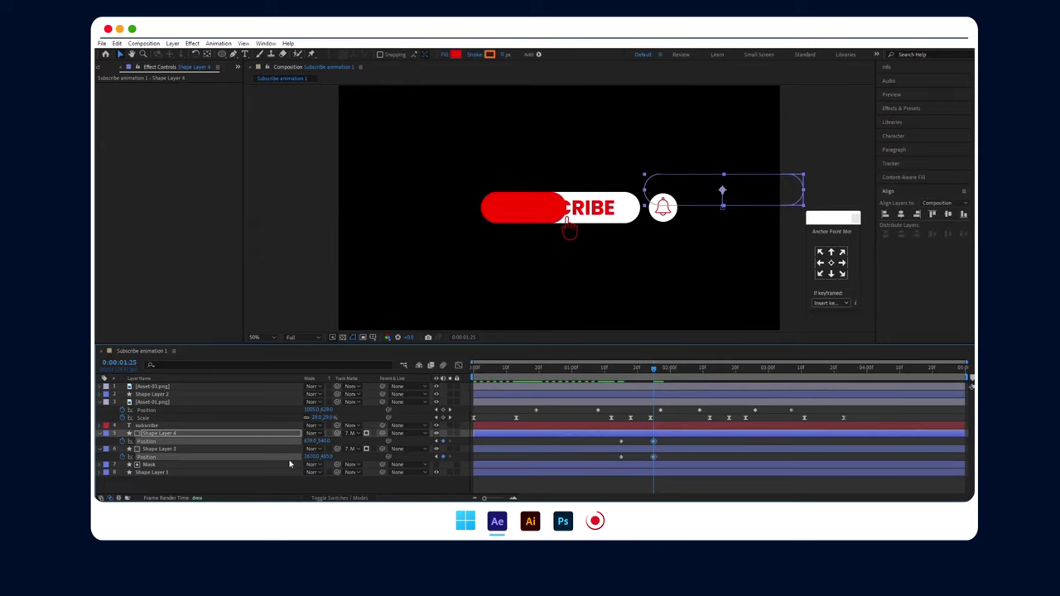
click(311, 457)
text(1050)
key(Return)
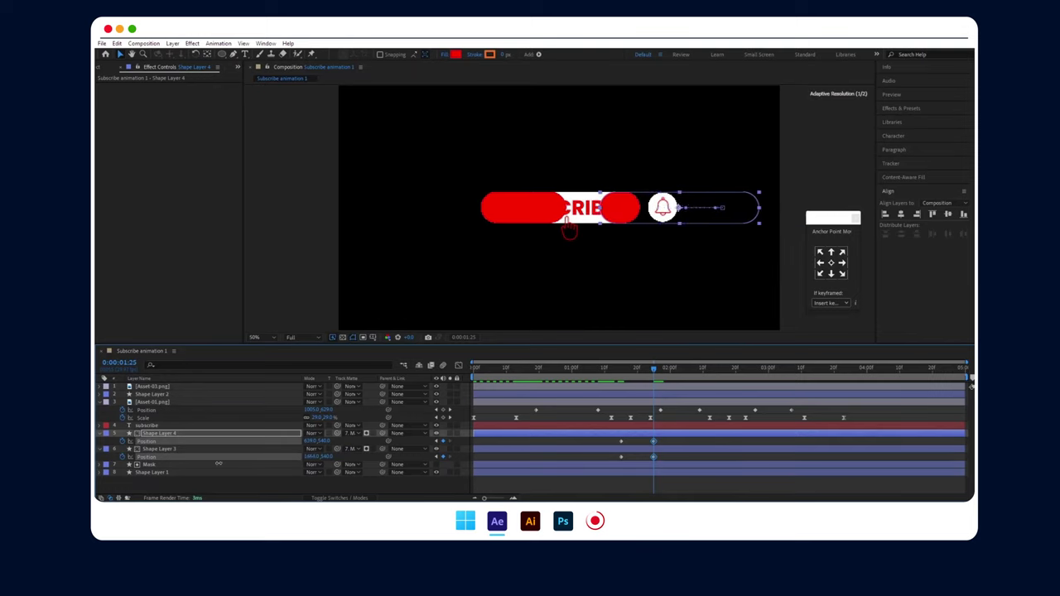
- Nudge and fine-tune both red fills so they meet over the SUBSCRIBE button
click(157, 448)
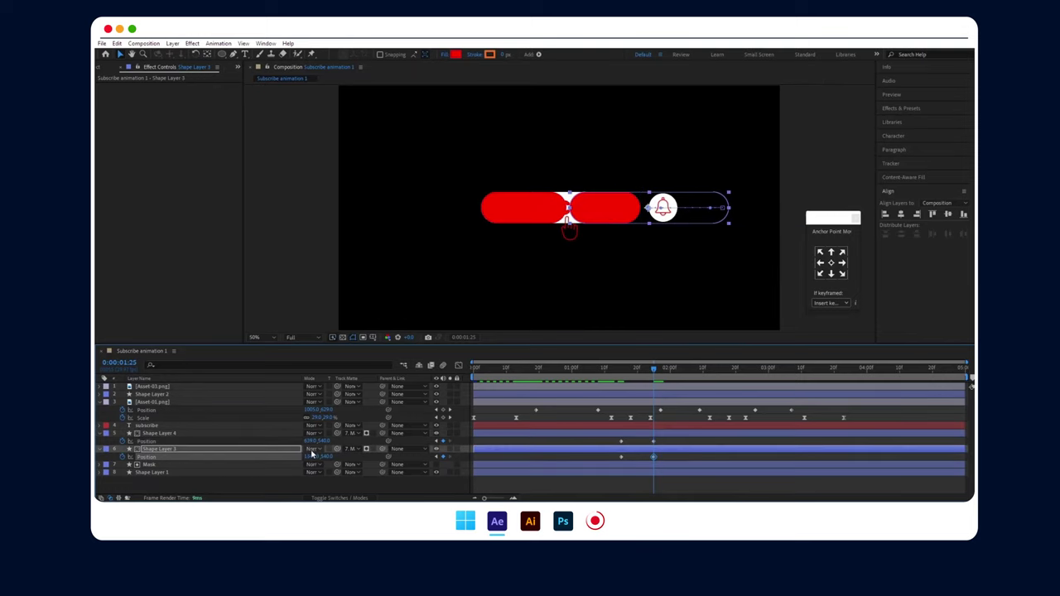
key(shift+Right)
key(shift+Right)
key(shift+Right)
key(shift+Left)
key(shift+Left)
key(ctrl+Up)
drag(309, 441, 325, 458)
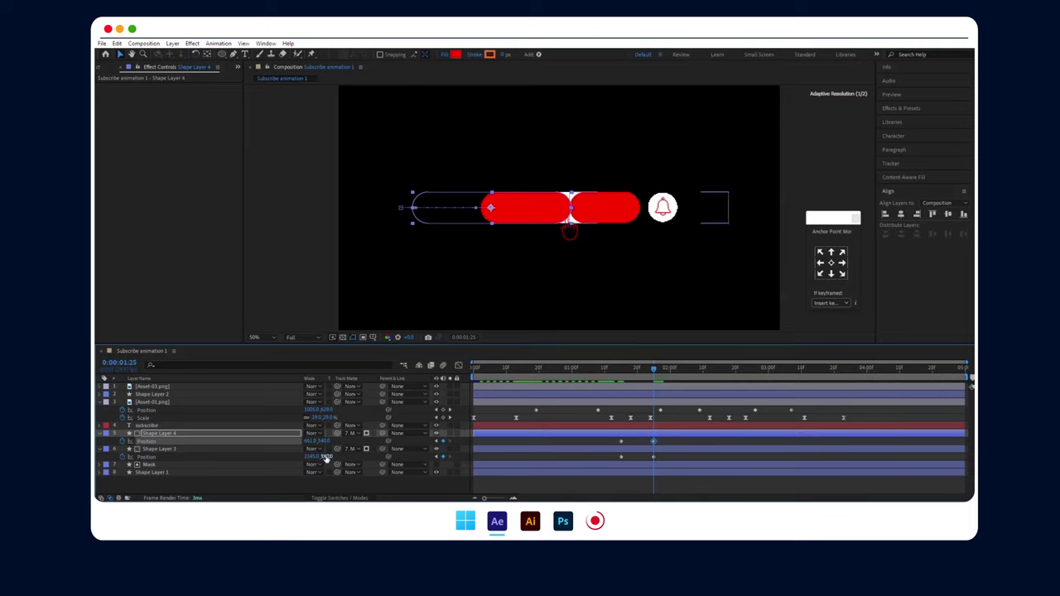
key(Return)
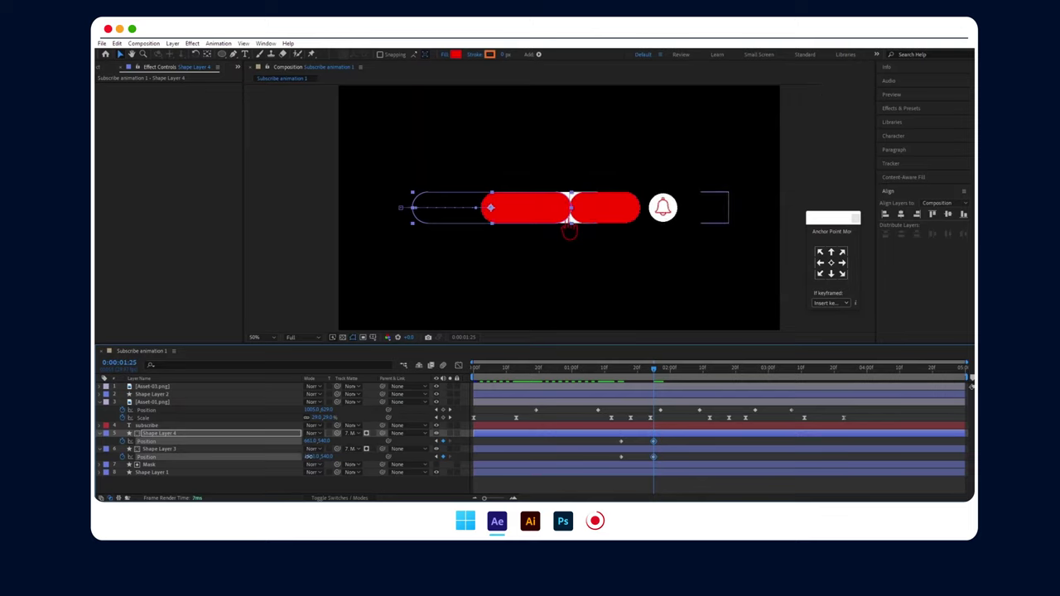
drag(309, 441, 293, 441)
- Preview the red fill slide-in and return the playhead to 1:14
drag(657, 382, 544, 382)
key(space)
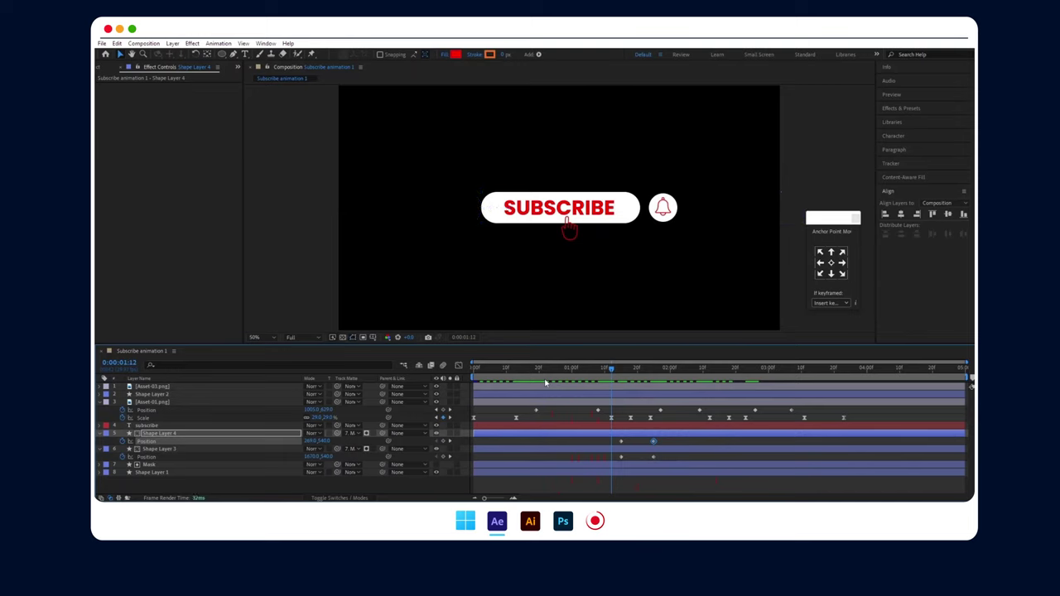
click(611, 397)
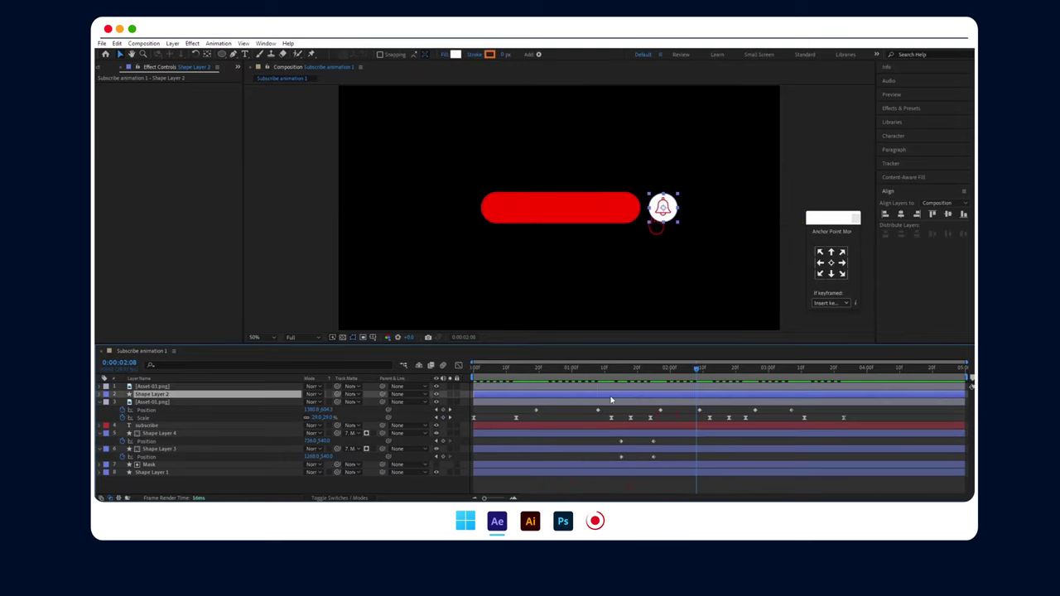
click(189, 426)
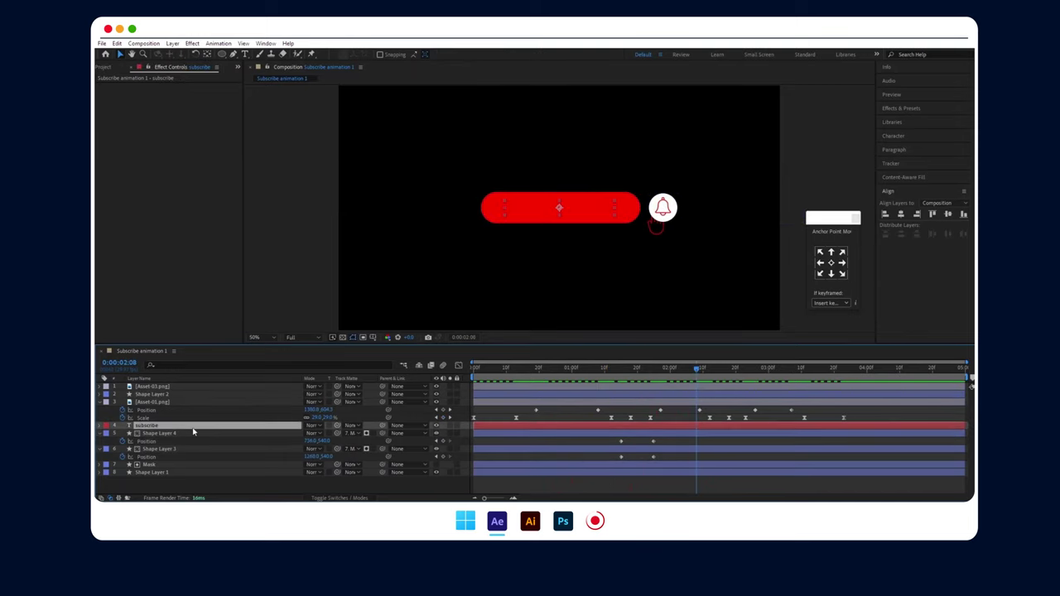
drag(629, 372, 631, 372)
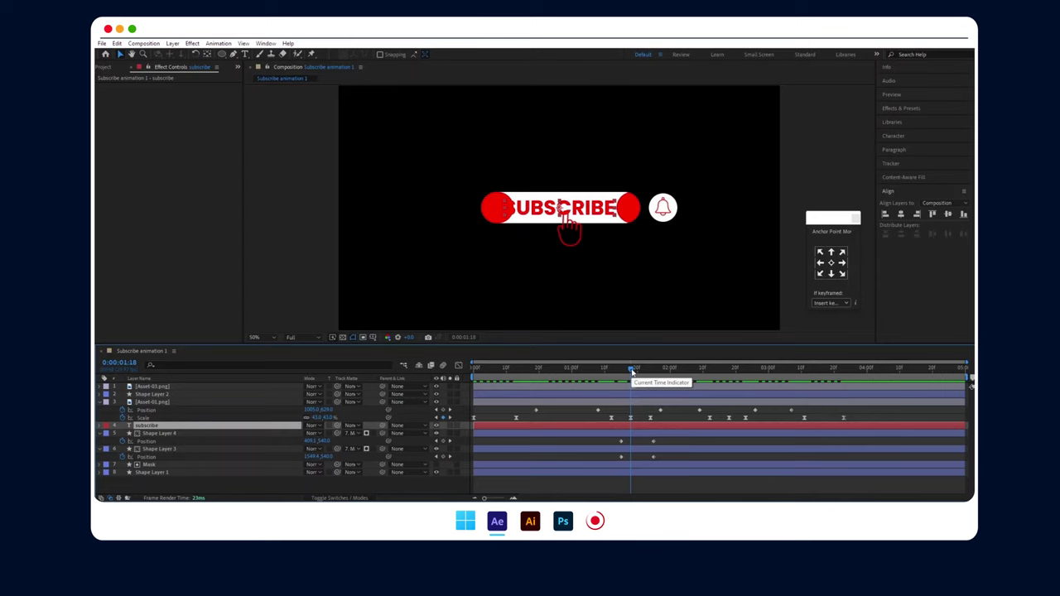
drag(631, 372, 621, 374)
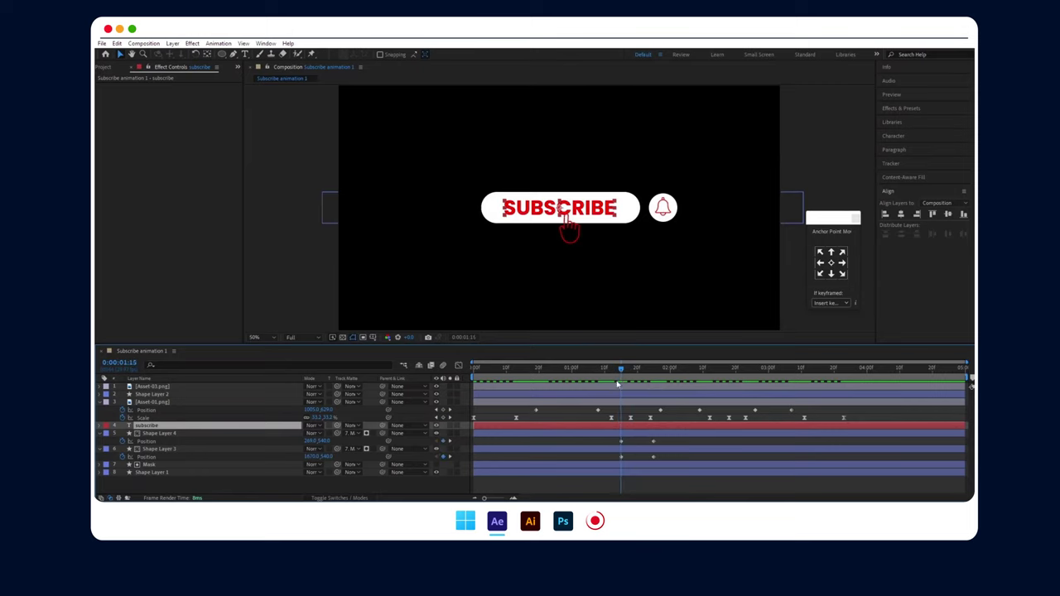
- Browse the subscribe text layer's Path Options, More Options, Transform and Fill & Stroke properties
click(101, 426)
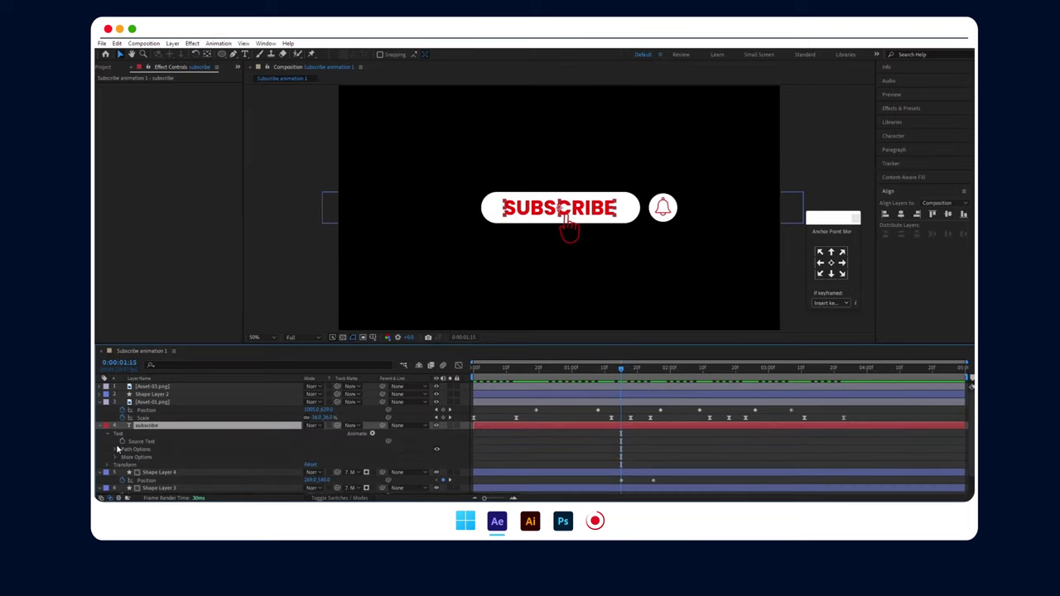
click(116, 450)
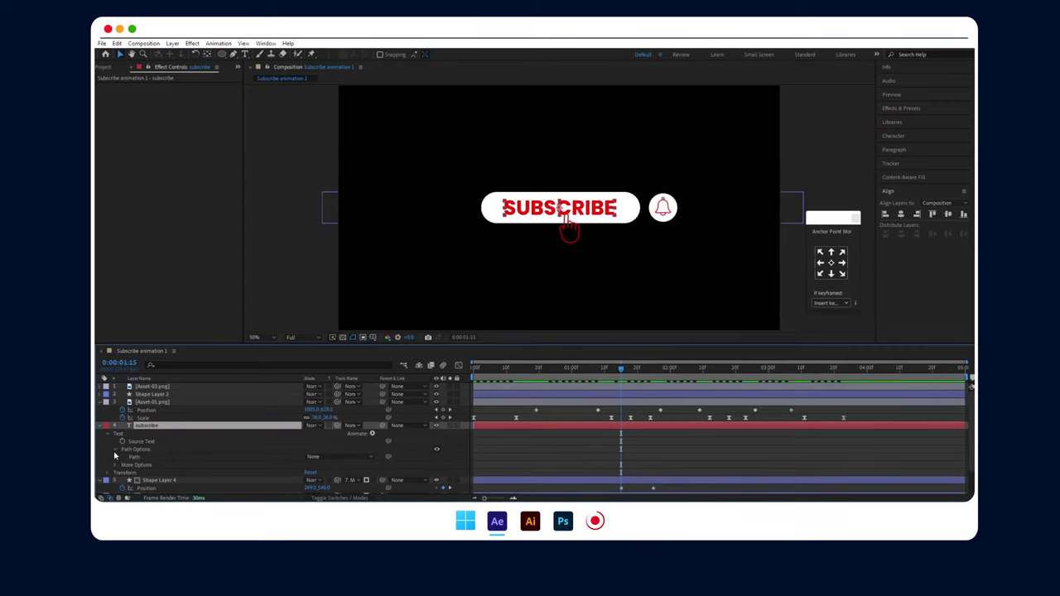
click(115, 465)
scroll(146, 469, down, 3)
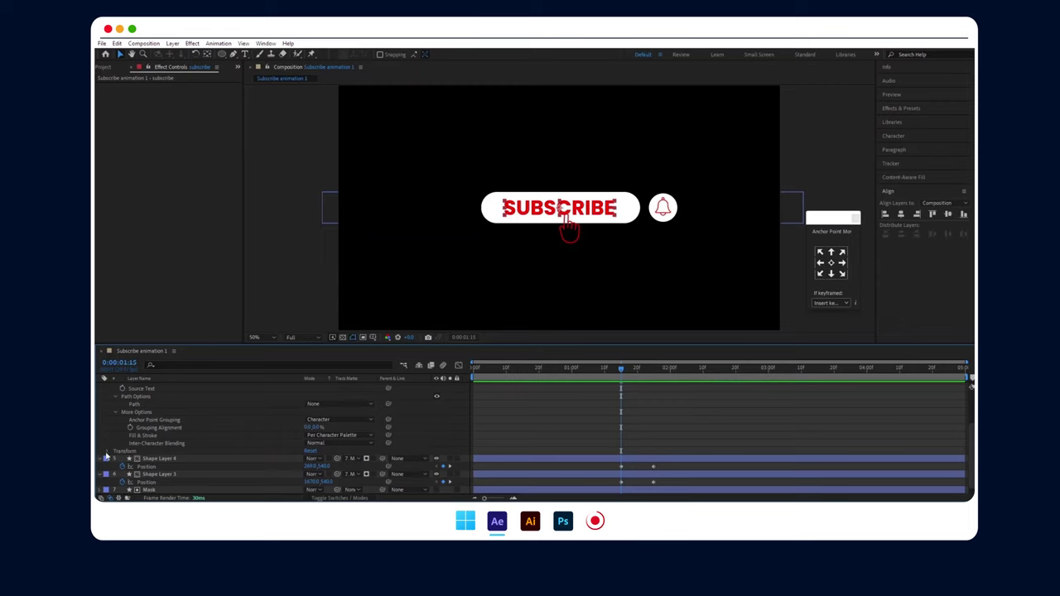
click(107, 451)
scroll(139, 468, down, 1)
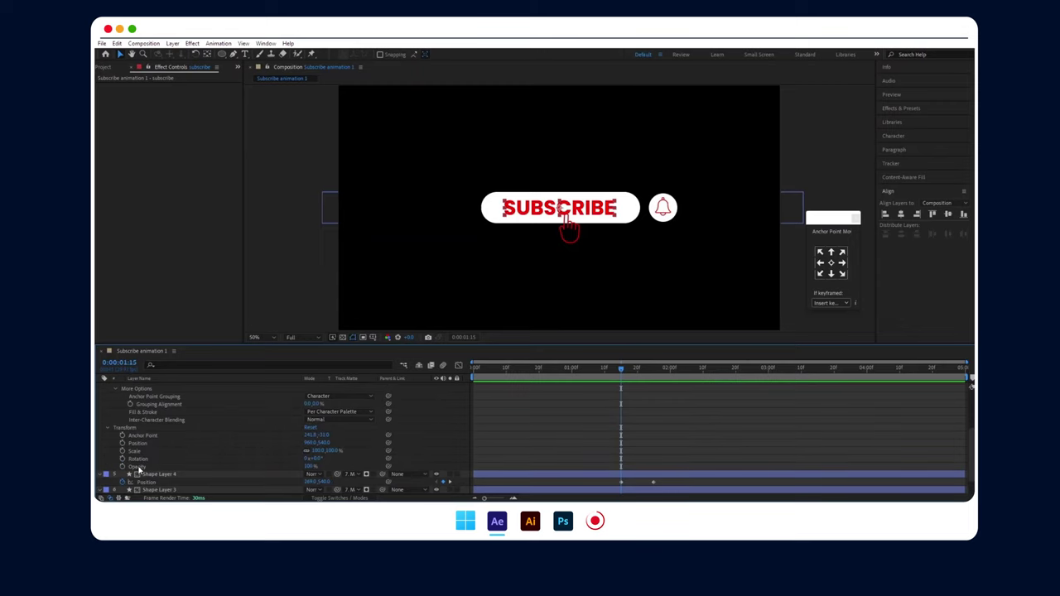
scroll(139, 469, up, 3)
scroll(133, 454, up, 2)
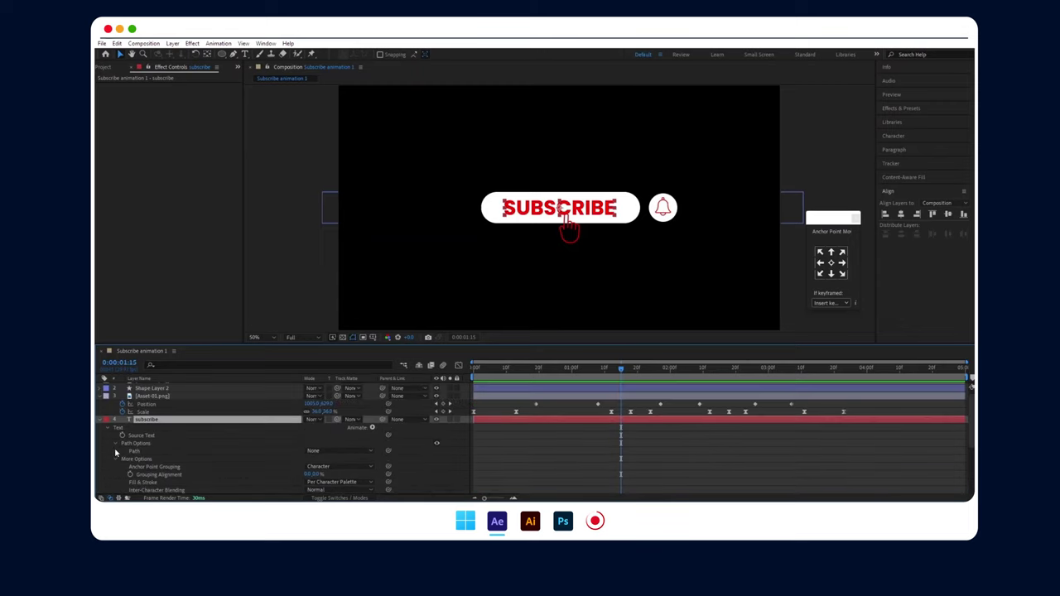
scroll(136, 470, down, 1)
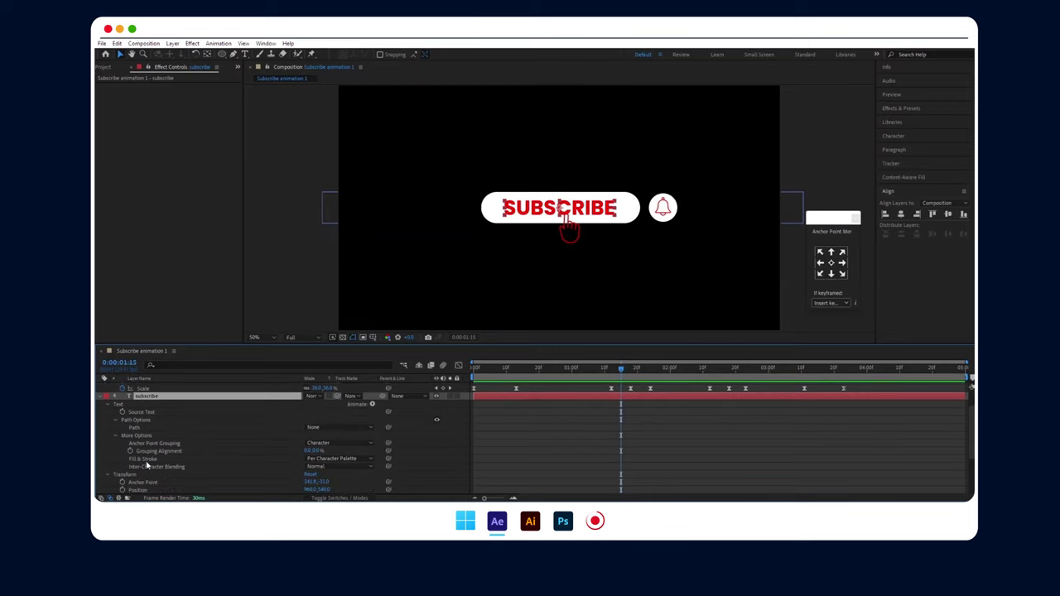
click(145, 462)
scroll(151, 467, up, 3)
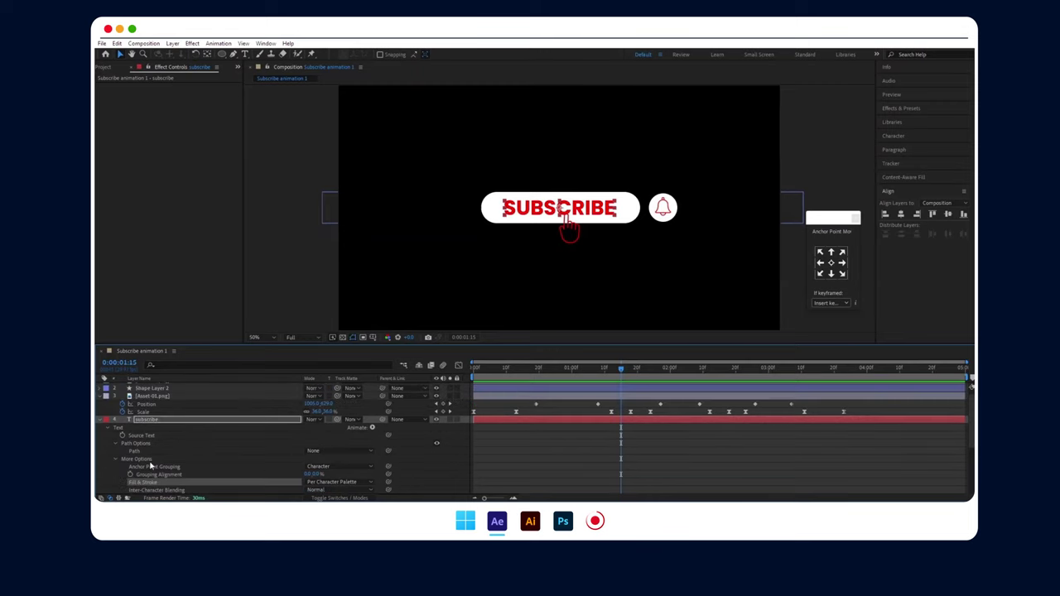
- Add a Fill Color RGB animator (Animator 1) to the subscribe text layer
click(115, 419)
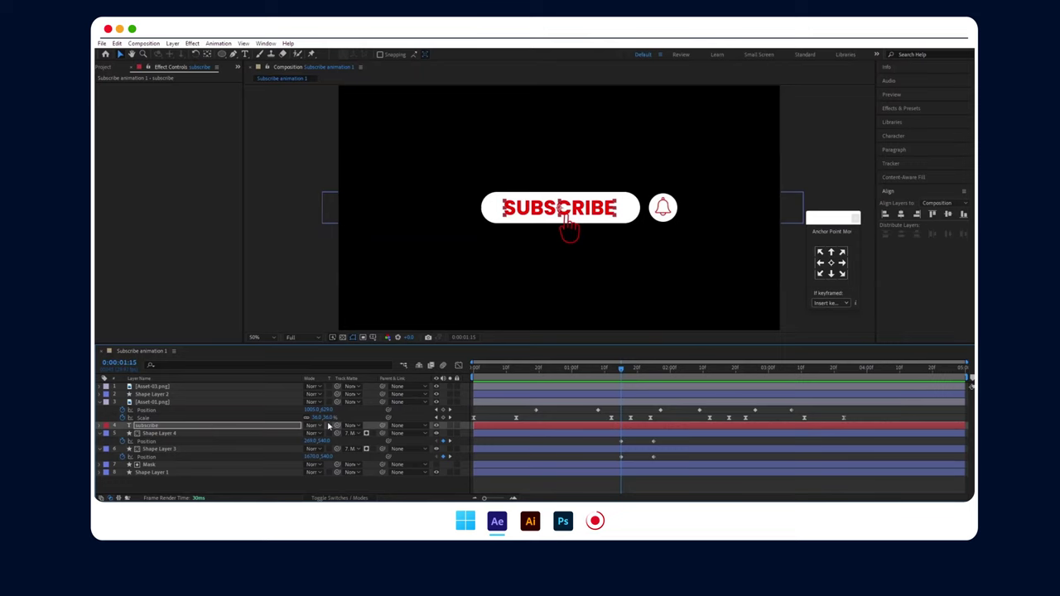
click(115, 426)
click(373, 394)
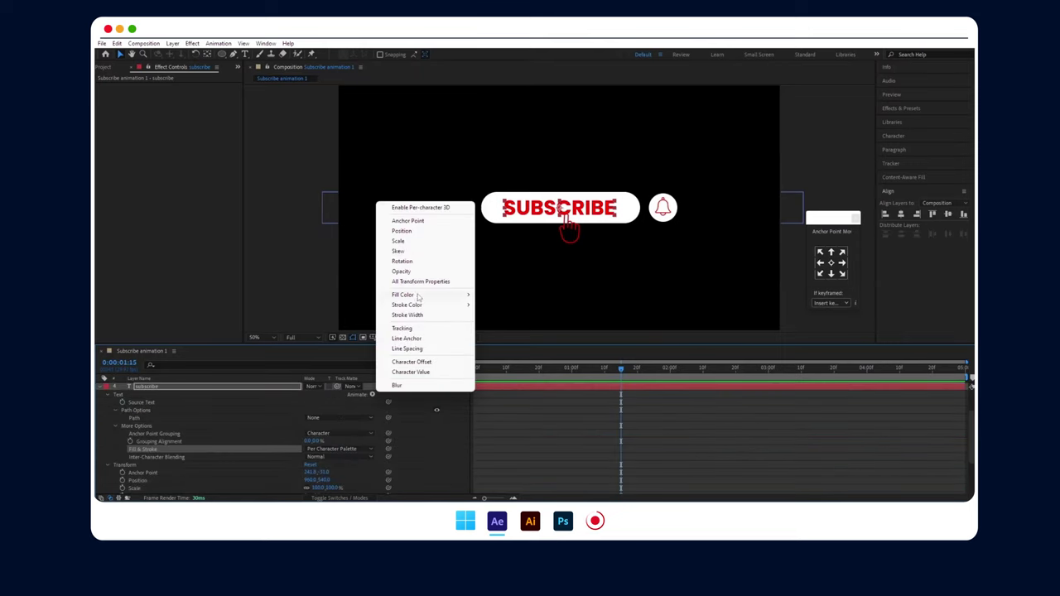
mouse_move(418, 297)
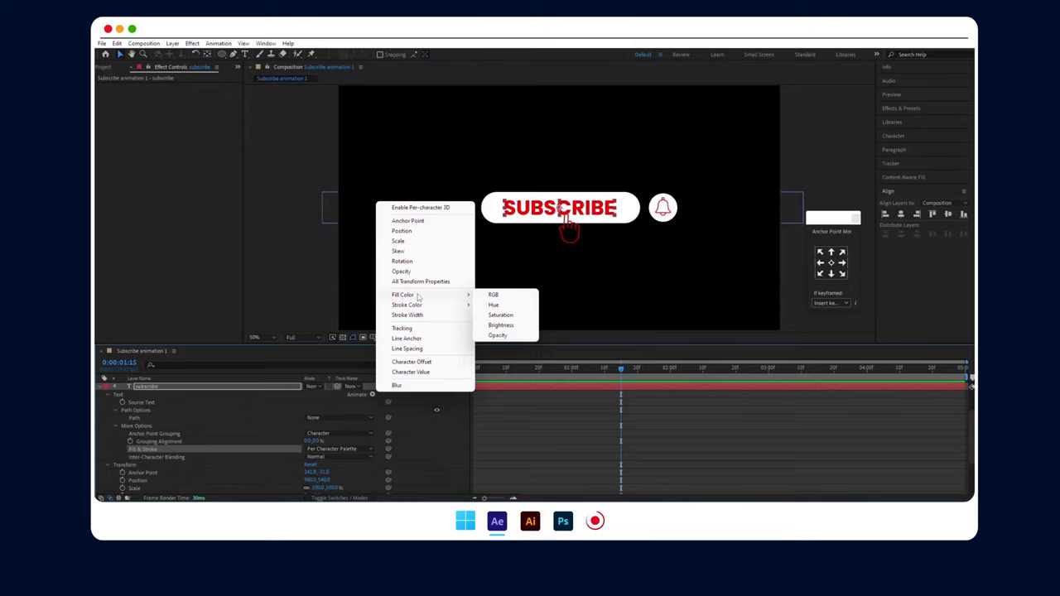
click(495, 296)
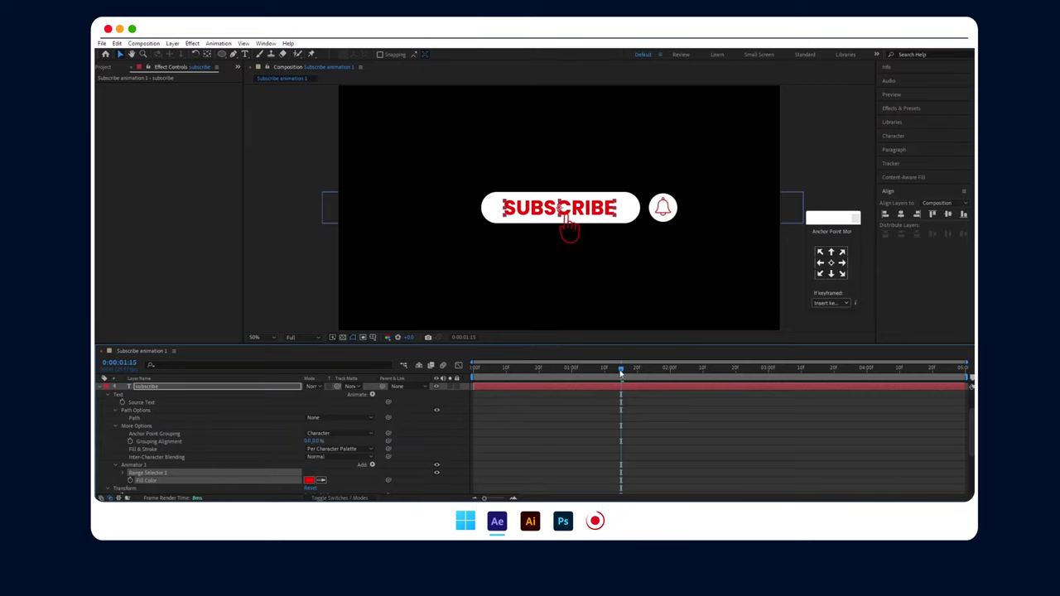
- Key the SUBSCRIBE text Fill Color red at 1:15 and white FFFFFF at 1:25, then preview
click(130, 480)
scroll(625, 422, down, 5)
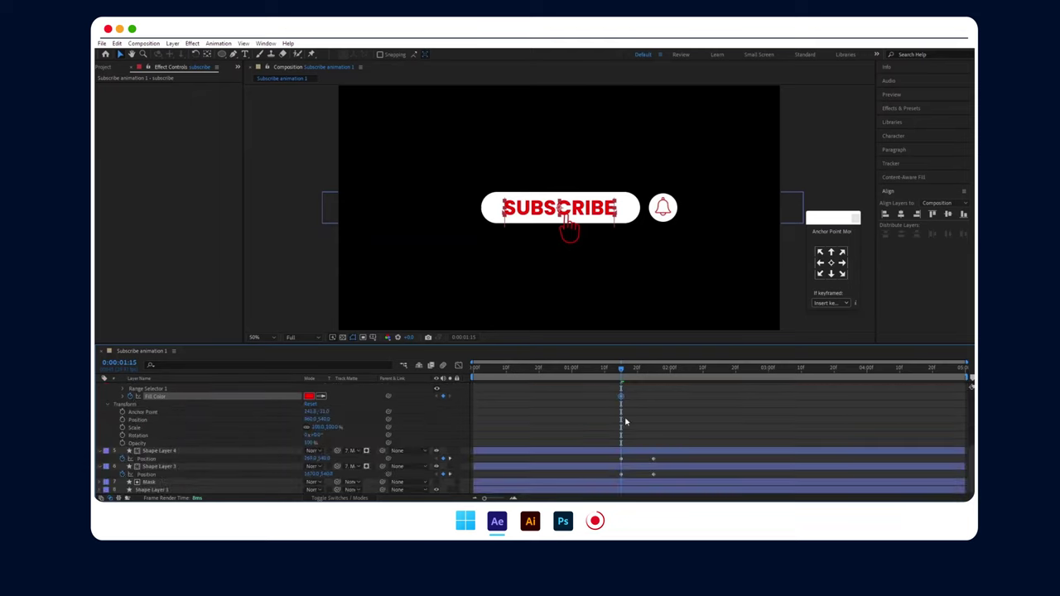
drag(621, 375, 654, 374)
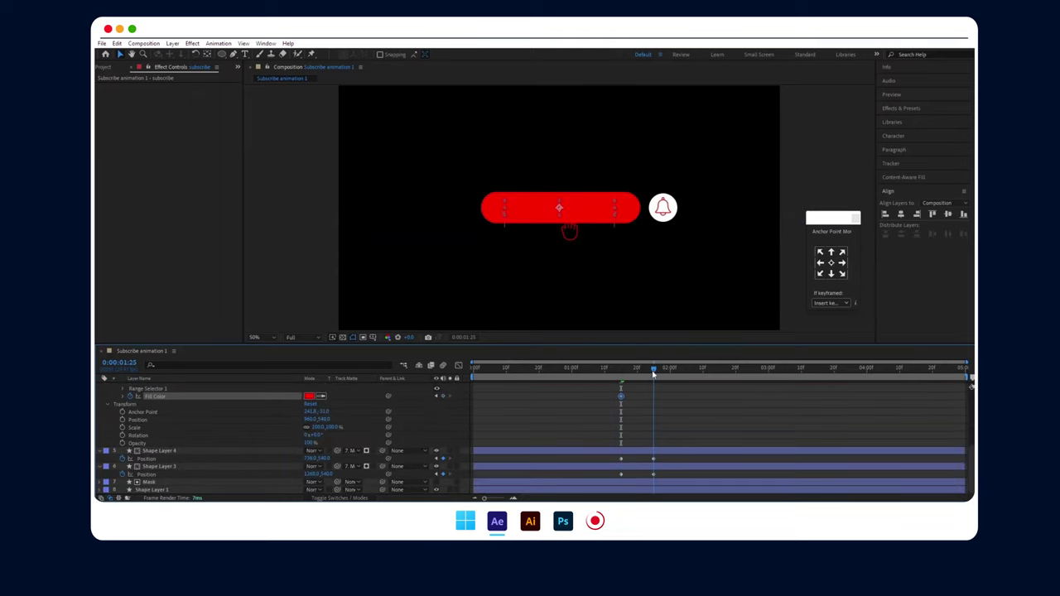
click(309, 397)
drag(480, 348, 437, 335)
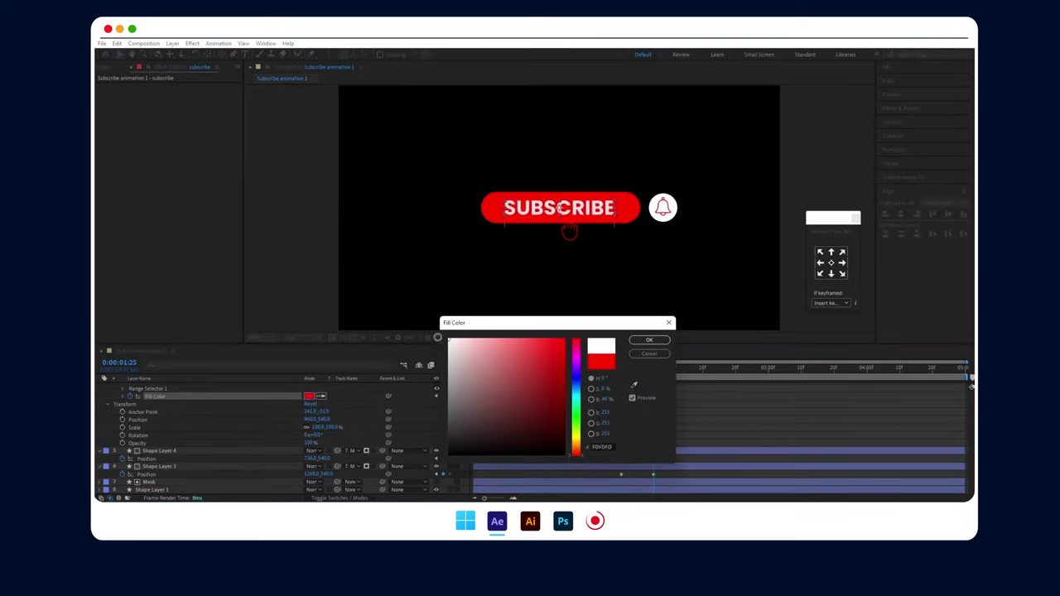
click(649, 340)
scroll(653, 390, up, 2)
drag(653, 371, 552, 398)
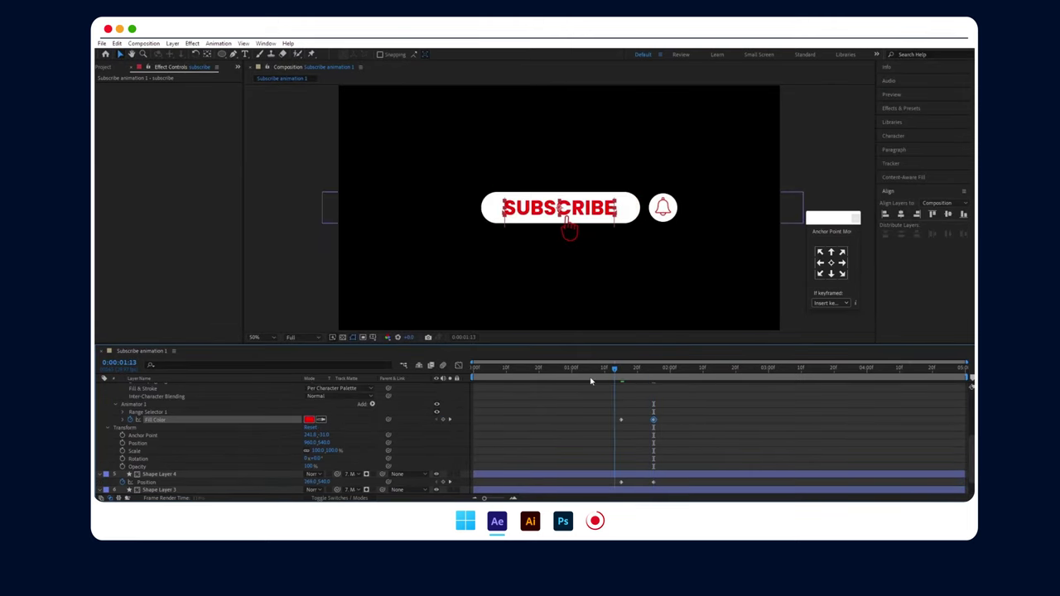
key(space)
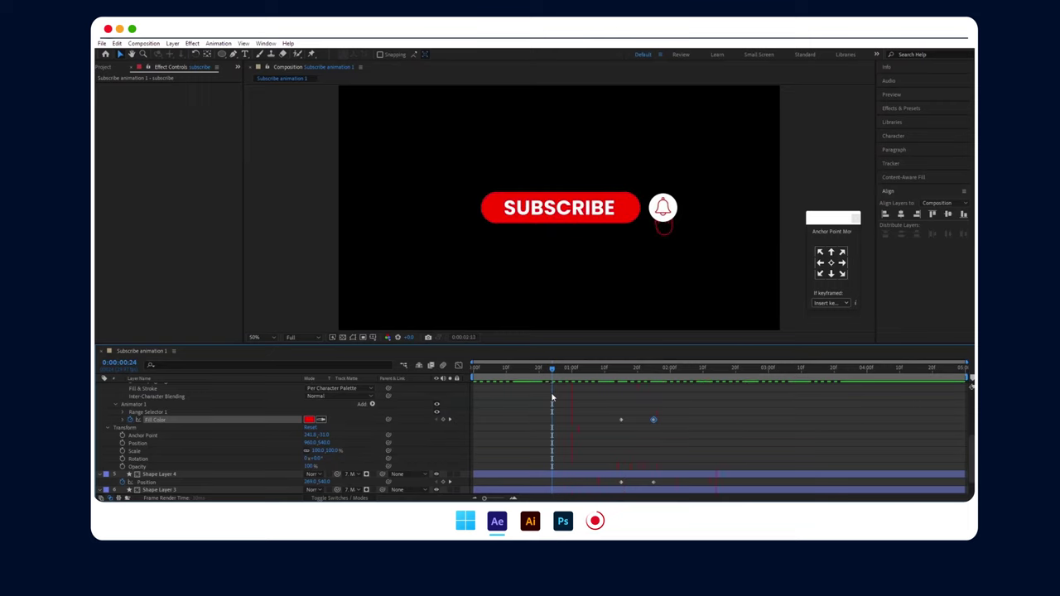
key(space)
- Collapse the subscribe text layer, scrub to around 2:16, and select the bell's Shape Layer 2
scroll(105, 432, up, 3)
click(110, 395)
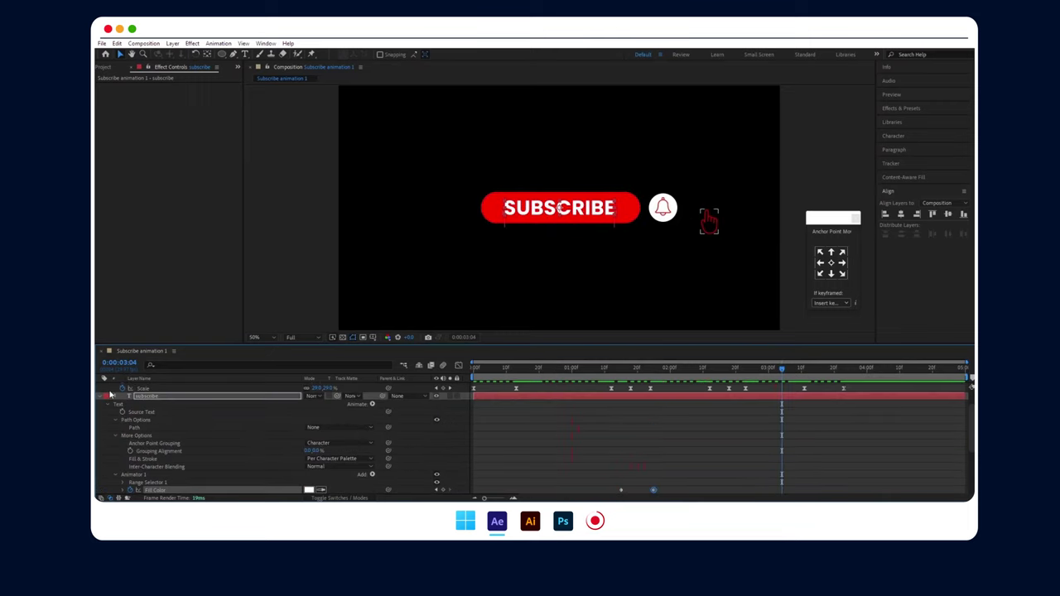
click(101, 399)
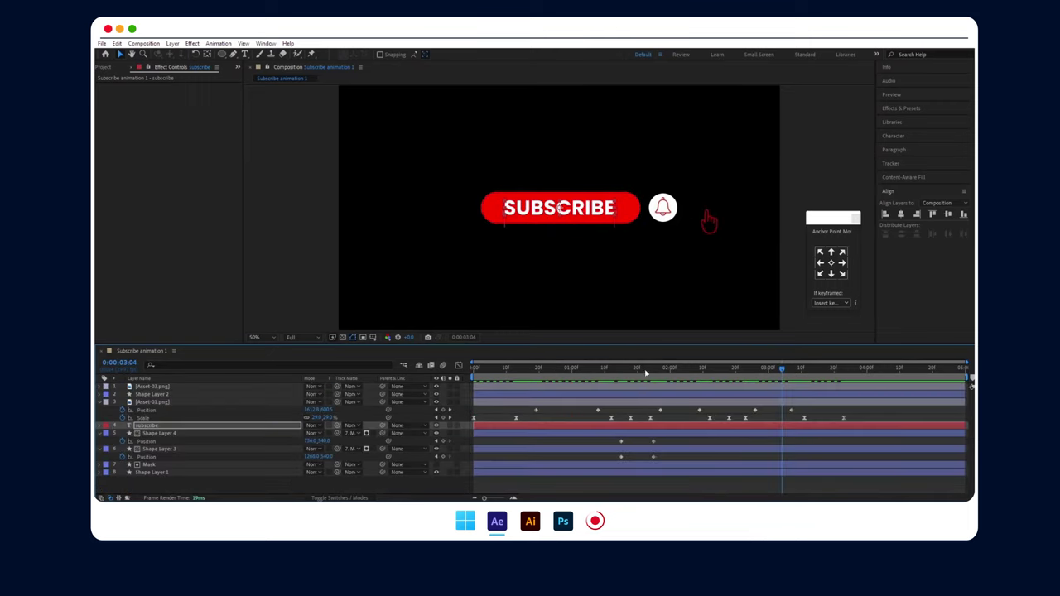
drag(646, 373, 537, 378)
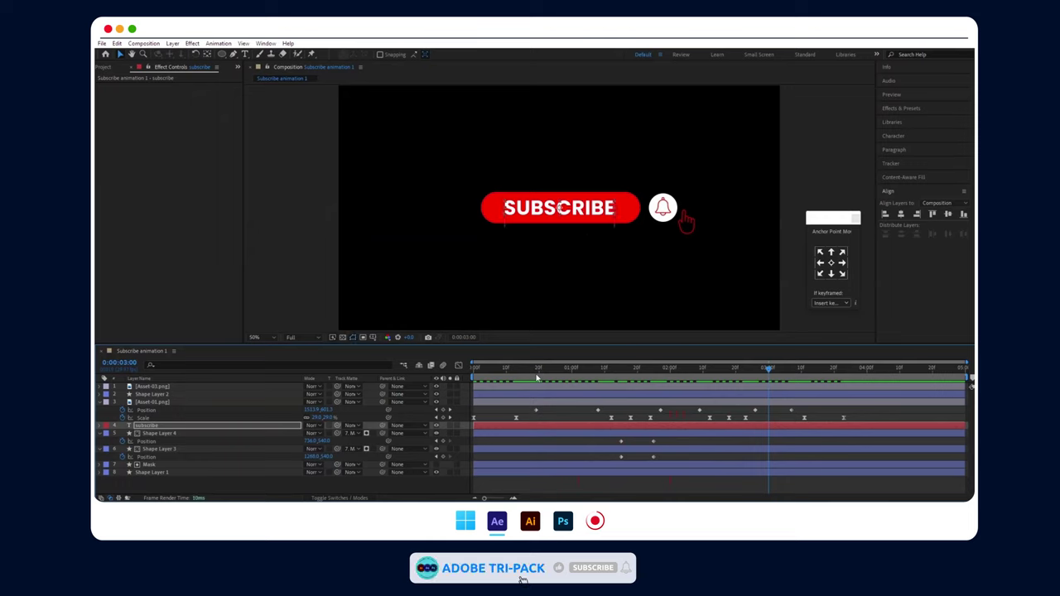
mouse_move(769, 370)
mouse_down()
mouse_move(686, 372)
mouse_move(720, 381)
mouse_up()
click(711, 398)
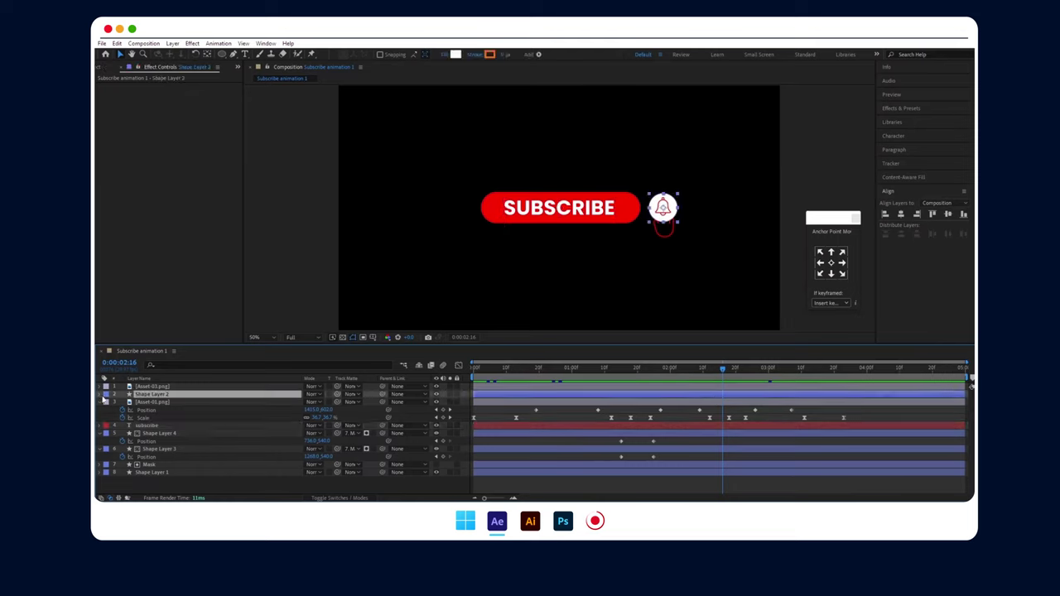
- Key Ellipse 1's Fill 1 Color white at 2:16 and red at about 2:22–2:23
click(99, 395)
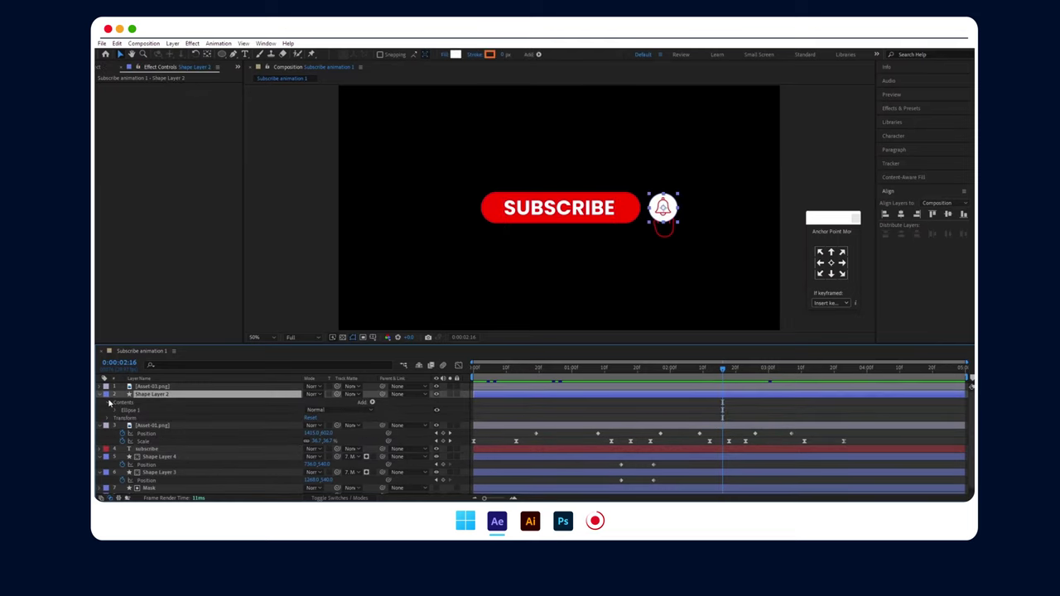
click(117, 410)
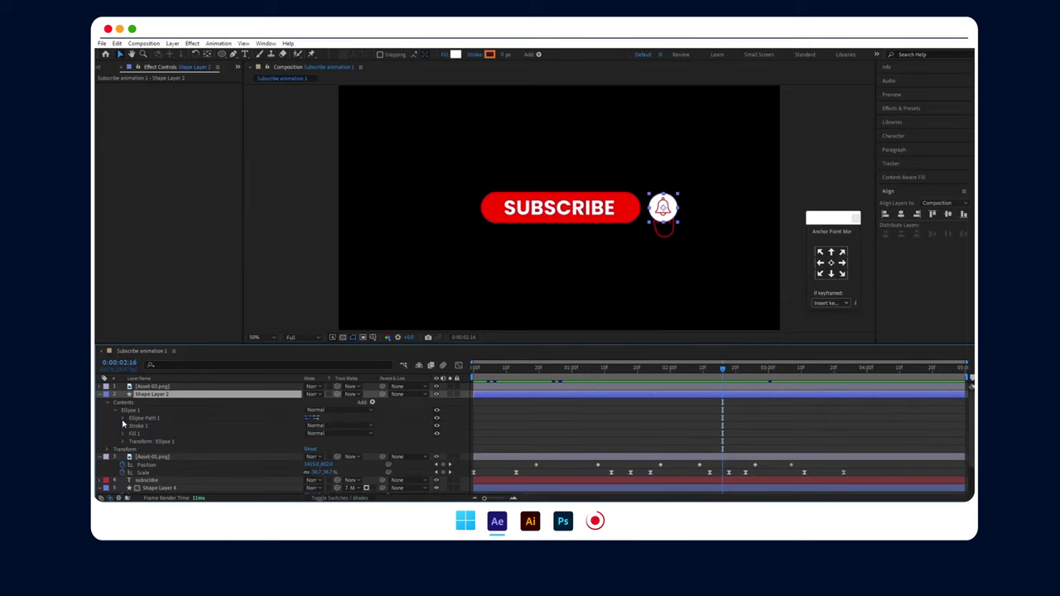
click(124, 434)
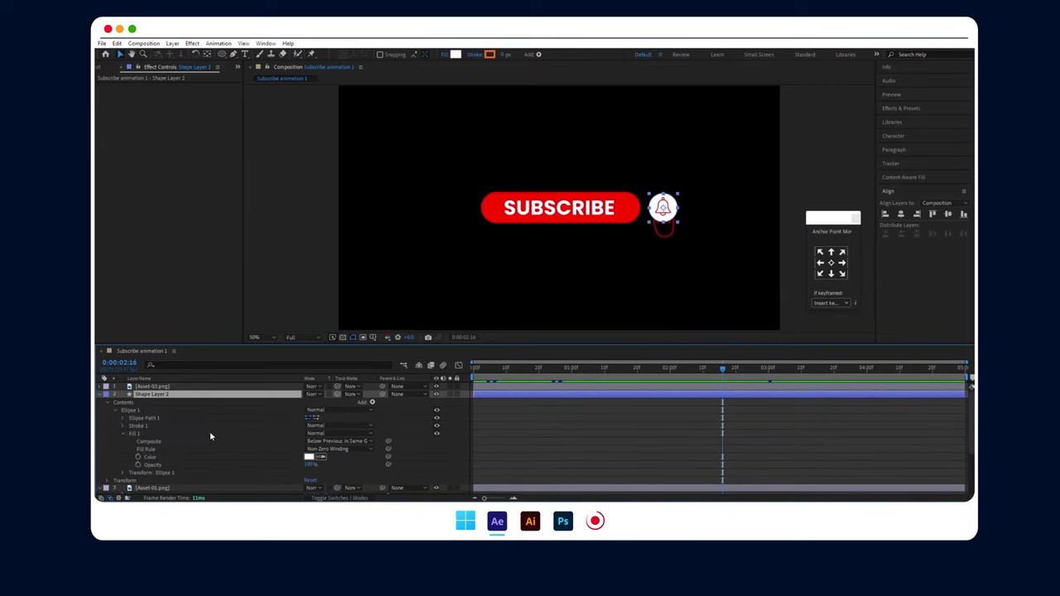
click(138, 458)
drag(724, 371, 745, 371)
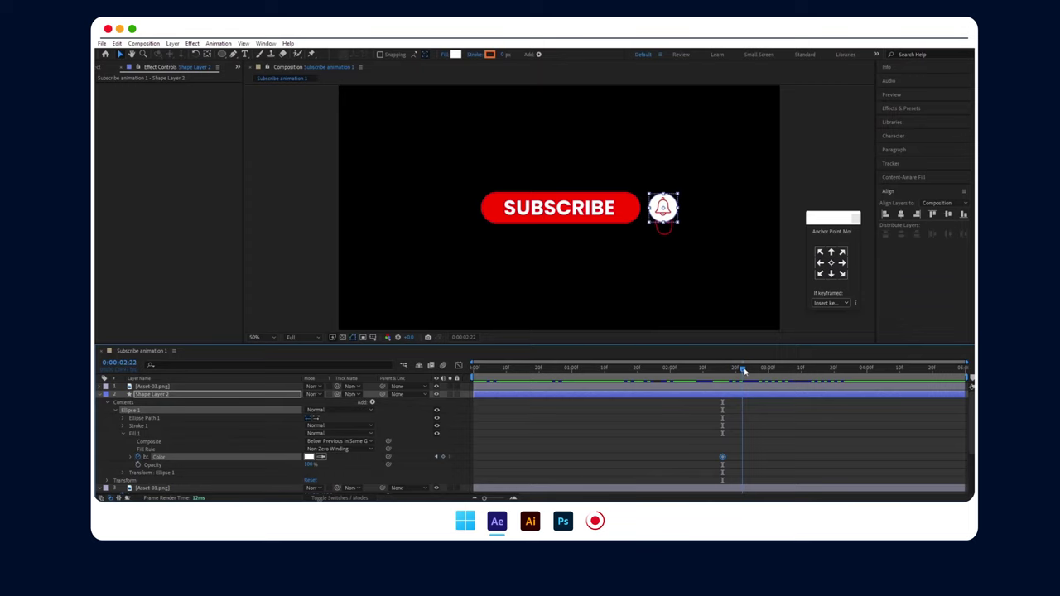
click(309, 457)
click(565, 339)
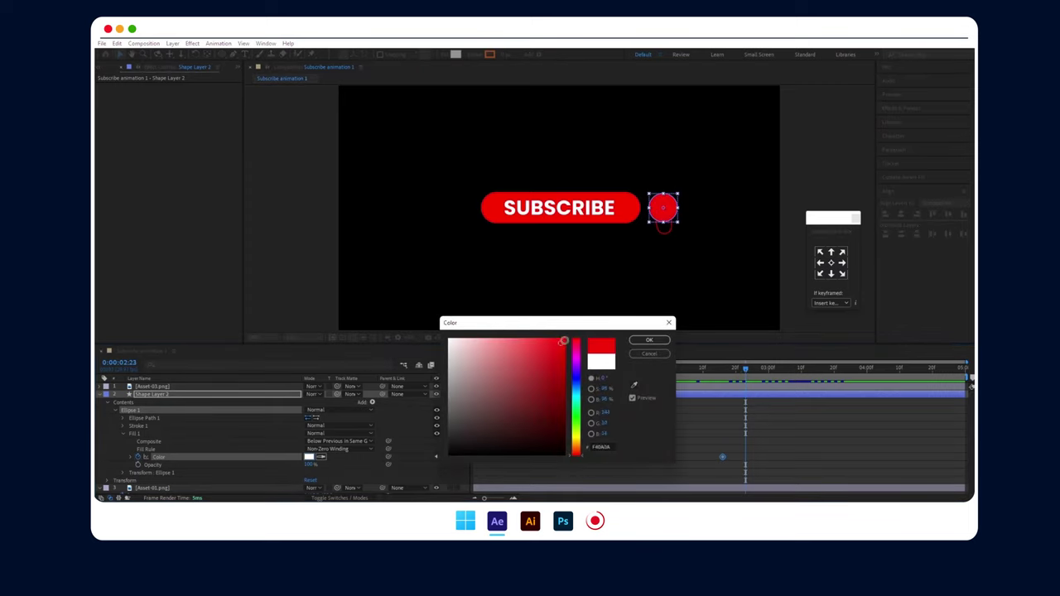
click(650, 340)
mouse_move(745, 371)
mouse_down()
mouse_move(672, 371)
mouse_move(722, 371)
mouse_up()
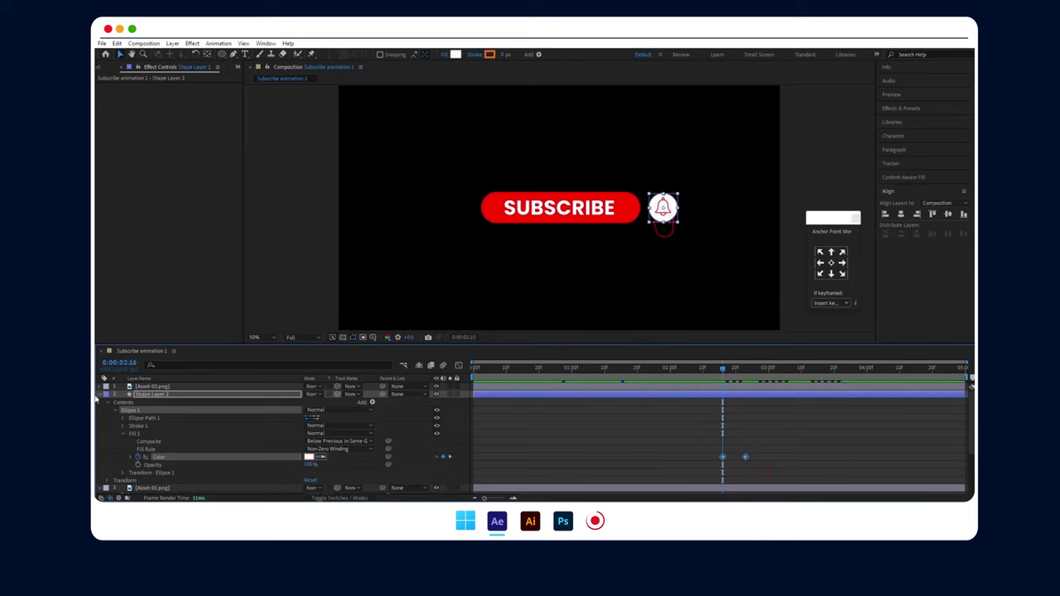
- Show only animated properties, select the Asset-03.png bell icon layer and go to 2:17
key(u)
click(153, 386)
drag(722, 377, 729, 371)
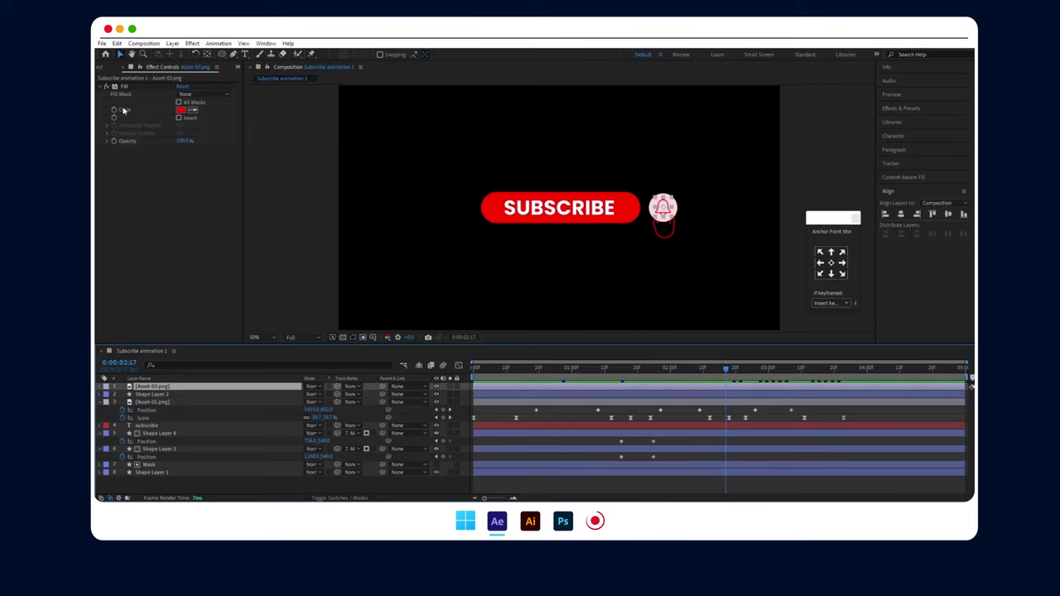
- Key the Asset-03.png Fill effect Color at 2:17 and turn it white by 2:24
click(121, 112)
drag(729, 371, 749, 371)
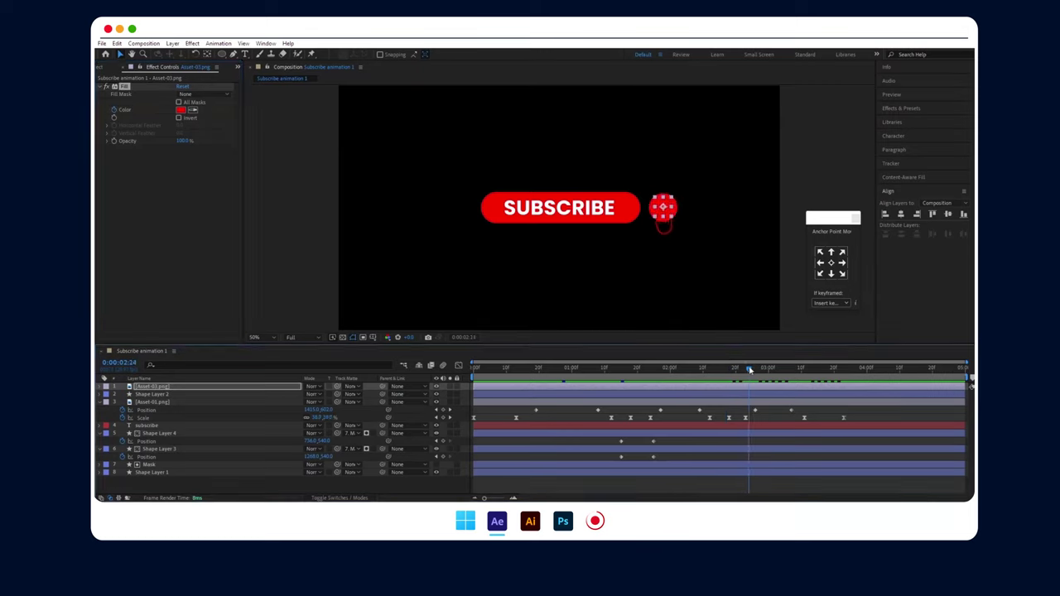
click(181, 112)
click(450, 340)
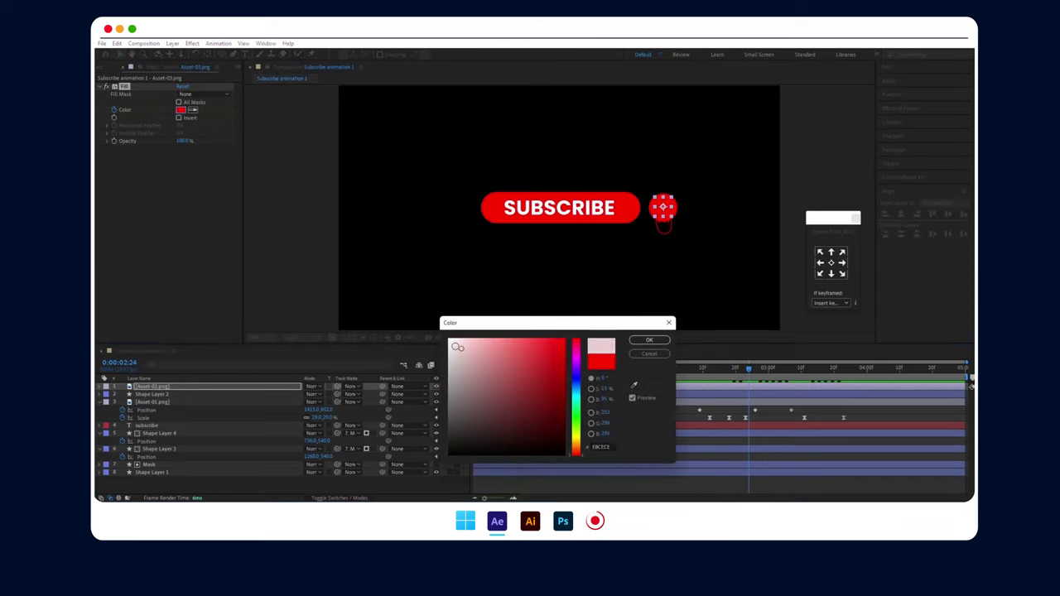
click(650, 340)
mouse_move(753, 377)
mouse_down()
mouse_move(706, 373)
mouse_move(749, 372)
mouse_up()
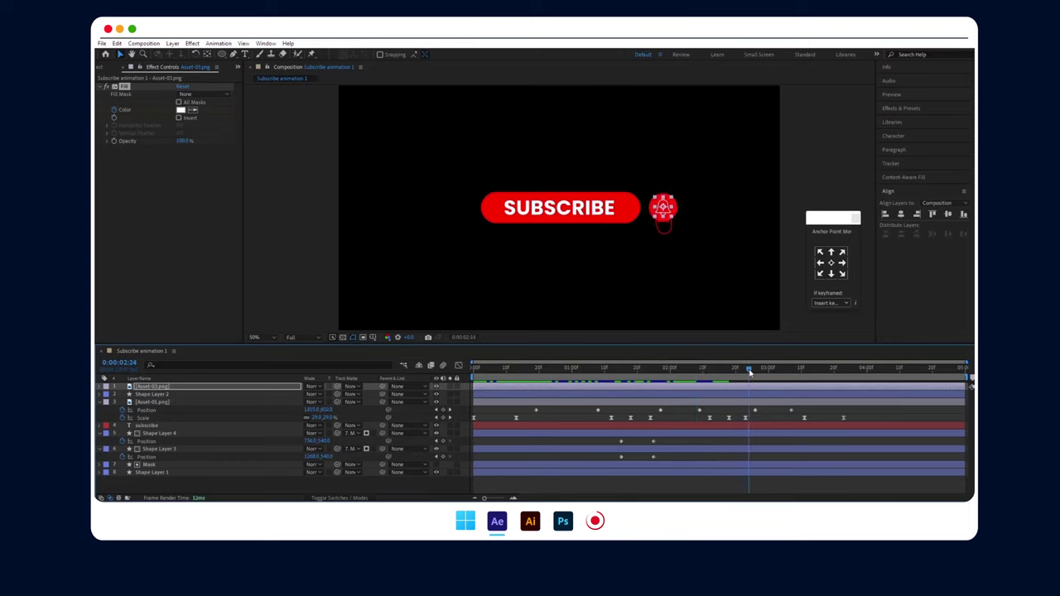
click(166, 402)
- Drag Asset-01.png above all other layers, then play the whole animation from frame zero
drag(170, 401, 174, 386)
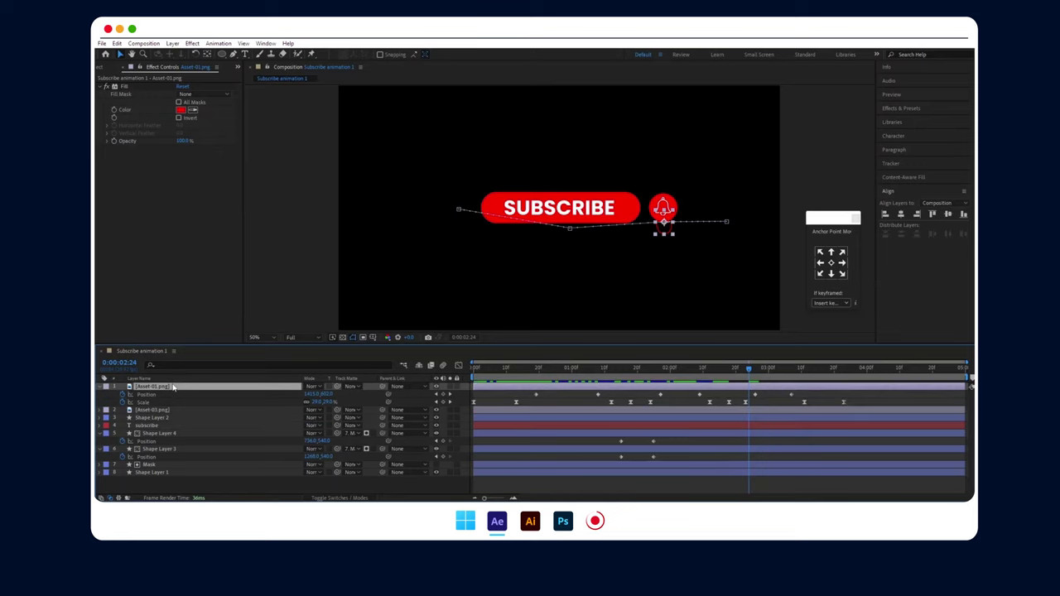
key(Home)
key(space)
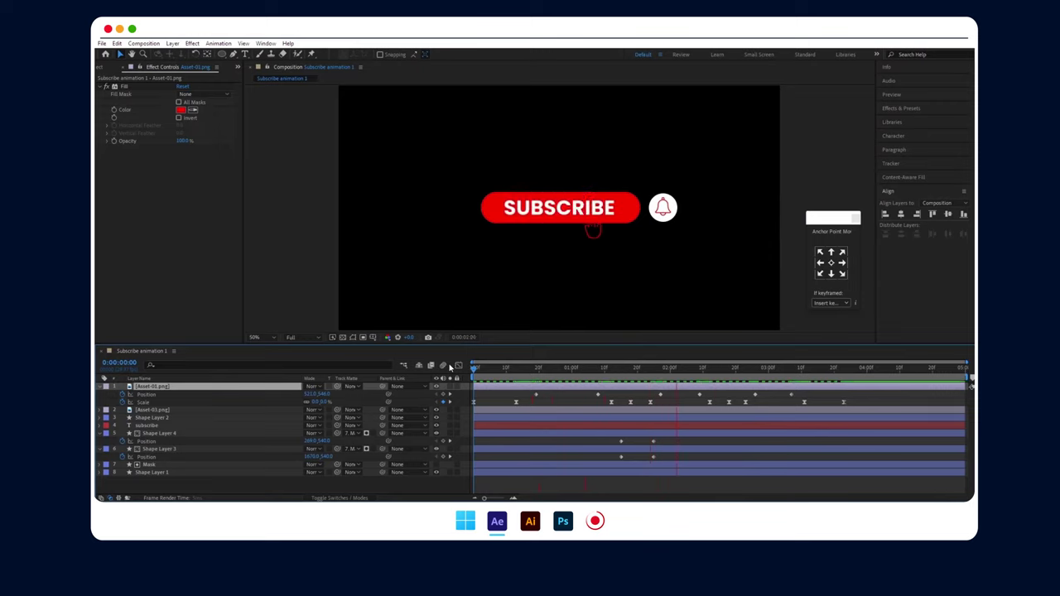